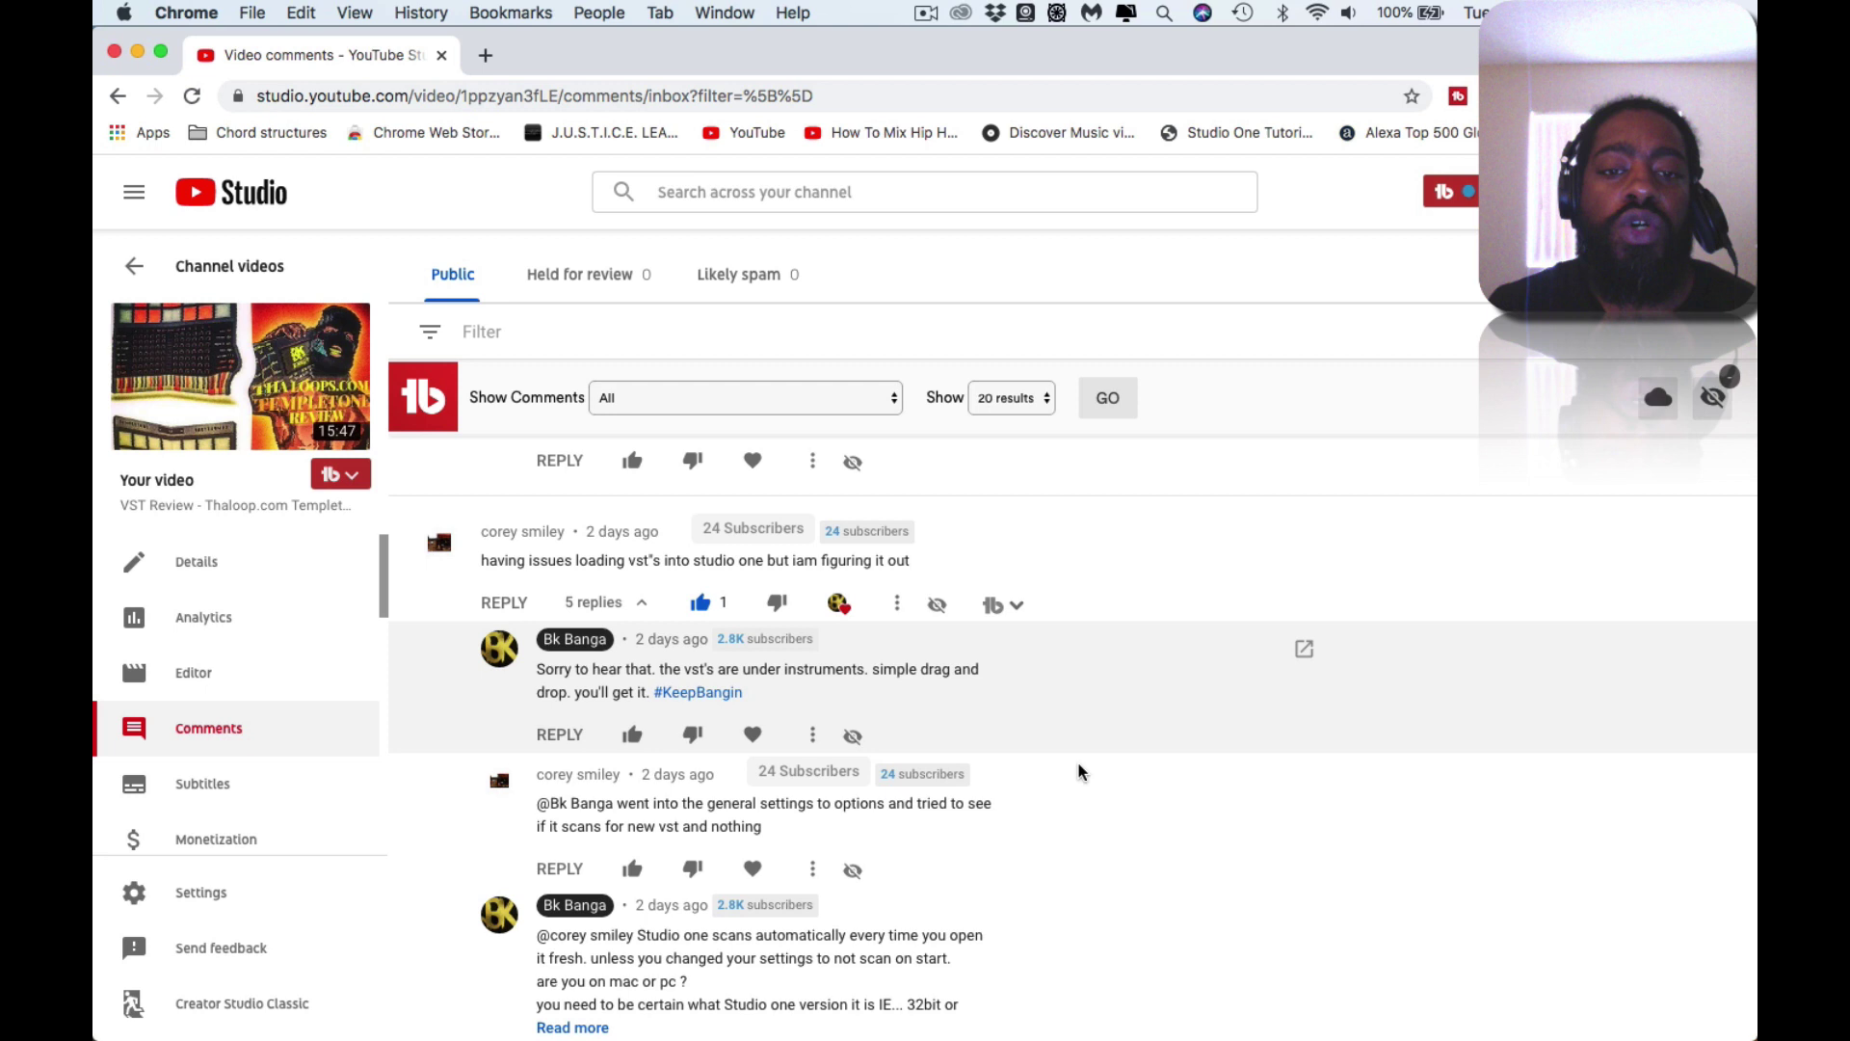
{"action": "scroll", "coordinate": [1081, 803], "scroll_direction": "down", "scroll_amount": 1}
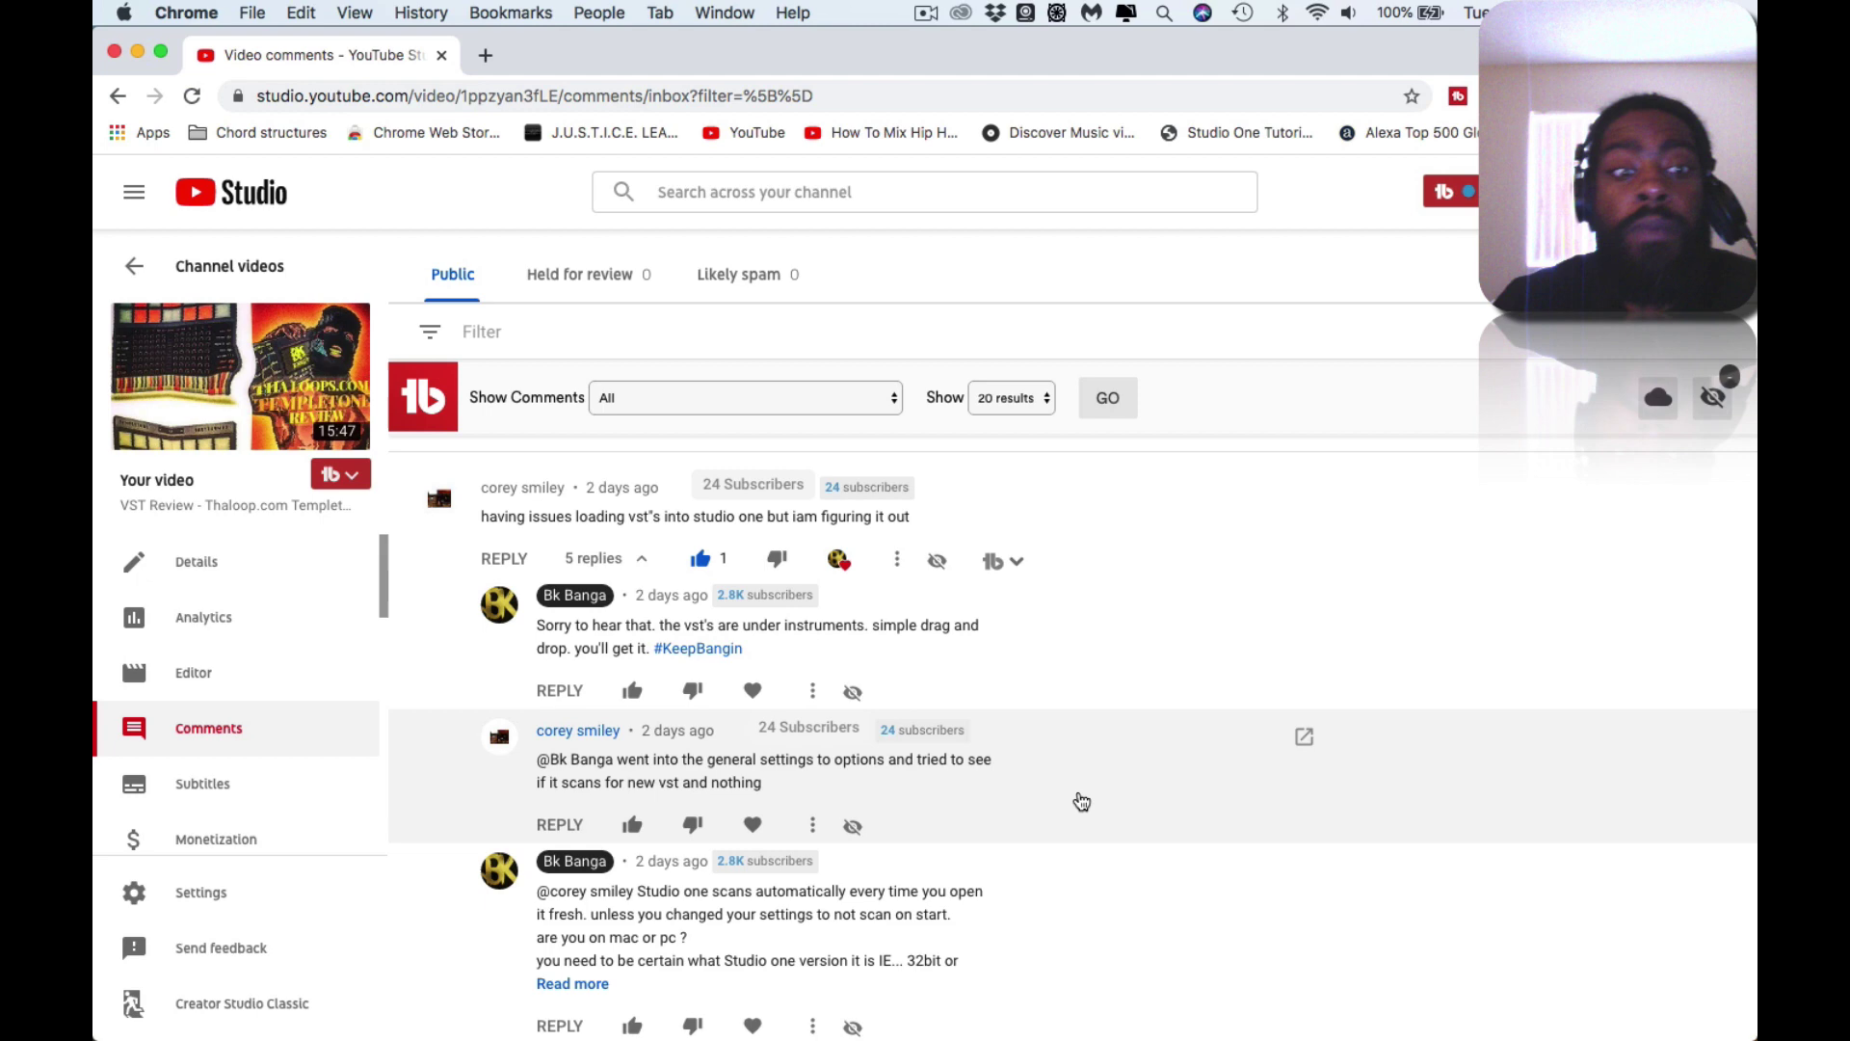
{"action": "scroll", "coordinate": [1082, 801], "scroll_direction": "down", "scroll_amount": 2}
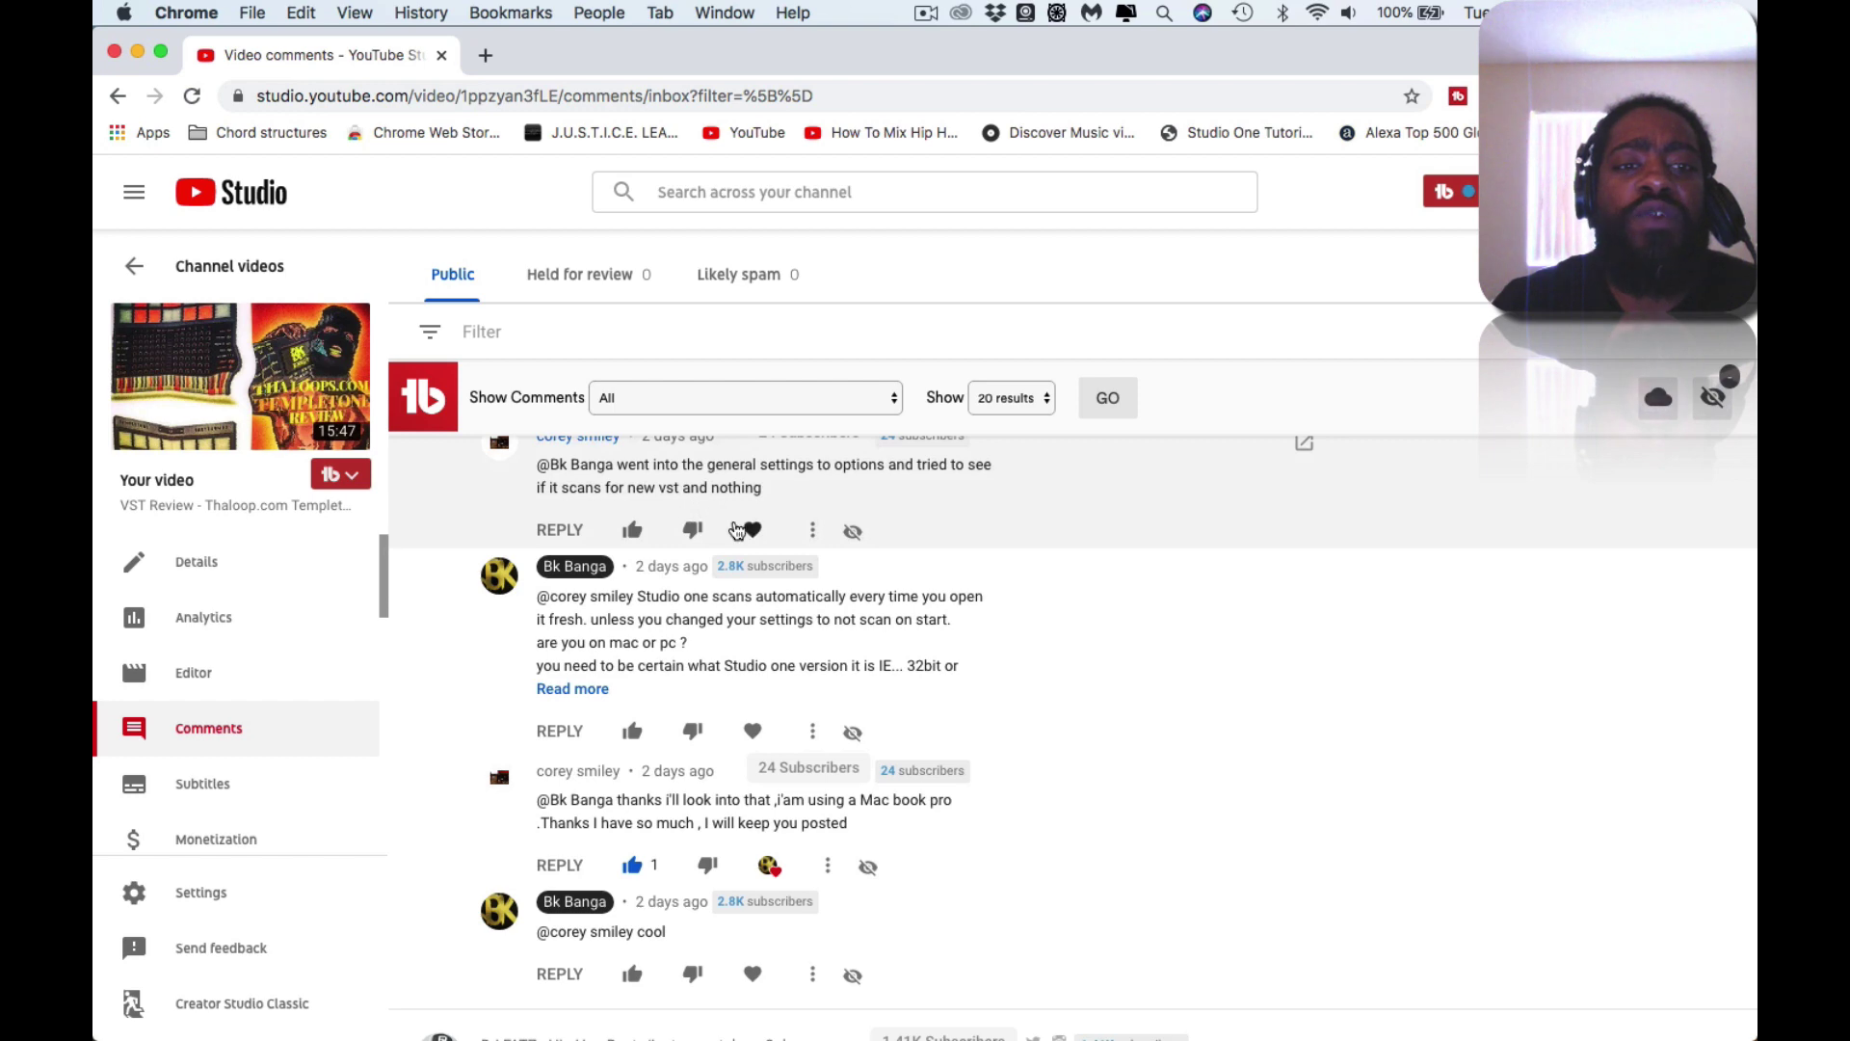
{"action": "scroll", "coordinate": [738, 530], "scroll_direction": "up", "scroll_amount": 1}
{"action": "scroll", "coordinate": [737, 530], "scroll_direction": "down", "scroll_amount": 1}
{"action": "scroll", "coordinate": [735, 531], "scroll_direction": "down", "scroll_amount": 1}
{"action": "scroll", "coordinate": [740, 529], "scroll_direction": "down", "scroll_amount": 1}
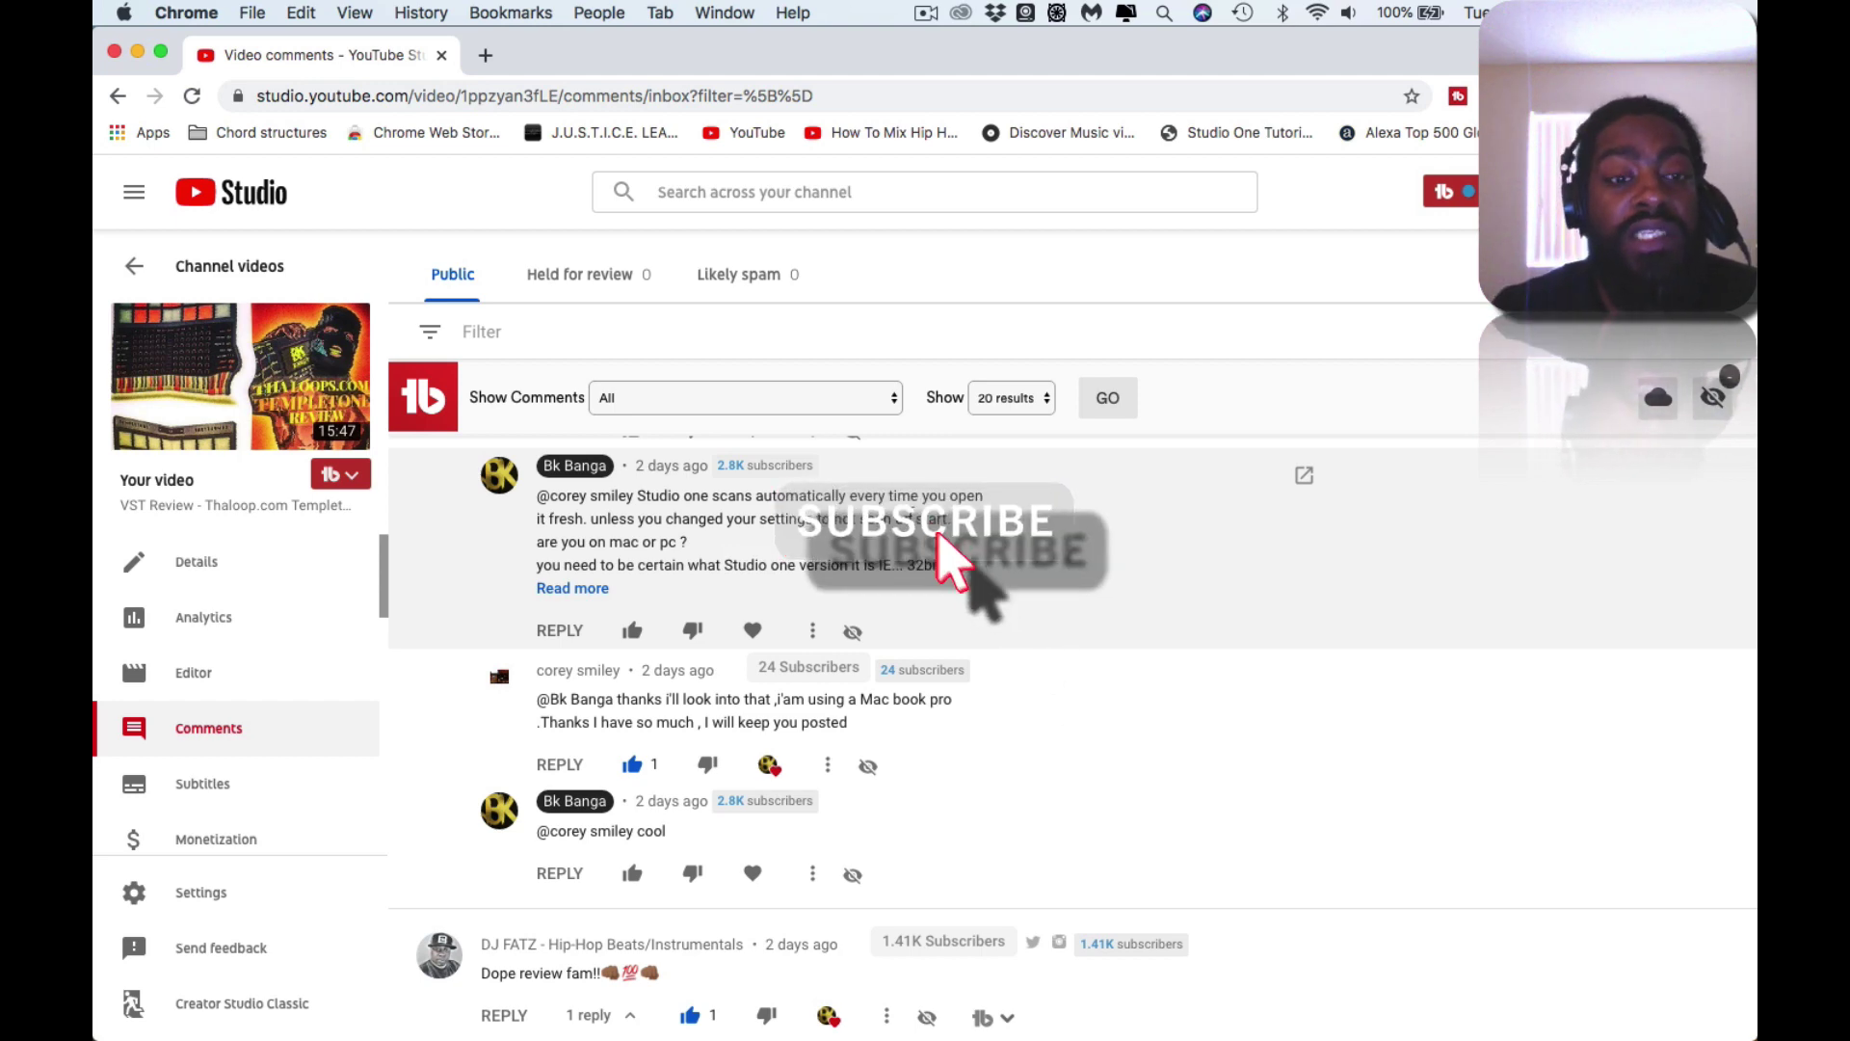
{"action": "scroll", "coordinate": [912, 582], "scroll_direction": "down", "scroll_amount": 1}
{"action": "scroll", "coordinate": [911, 581], "scroll_direction": "up", "scroll_amount": 3}
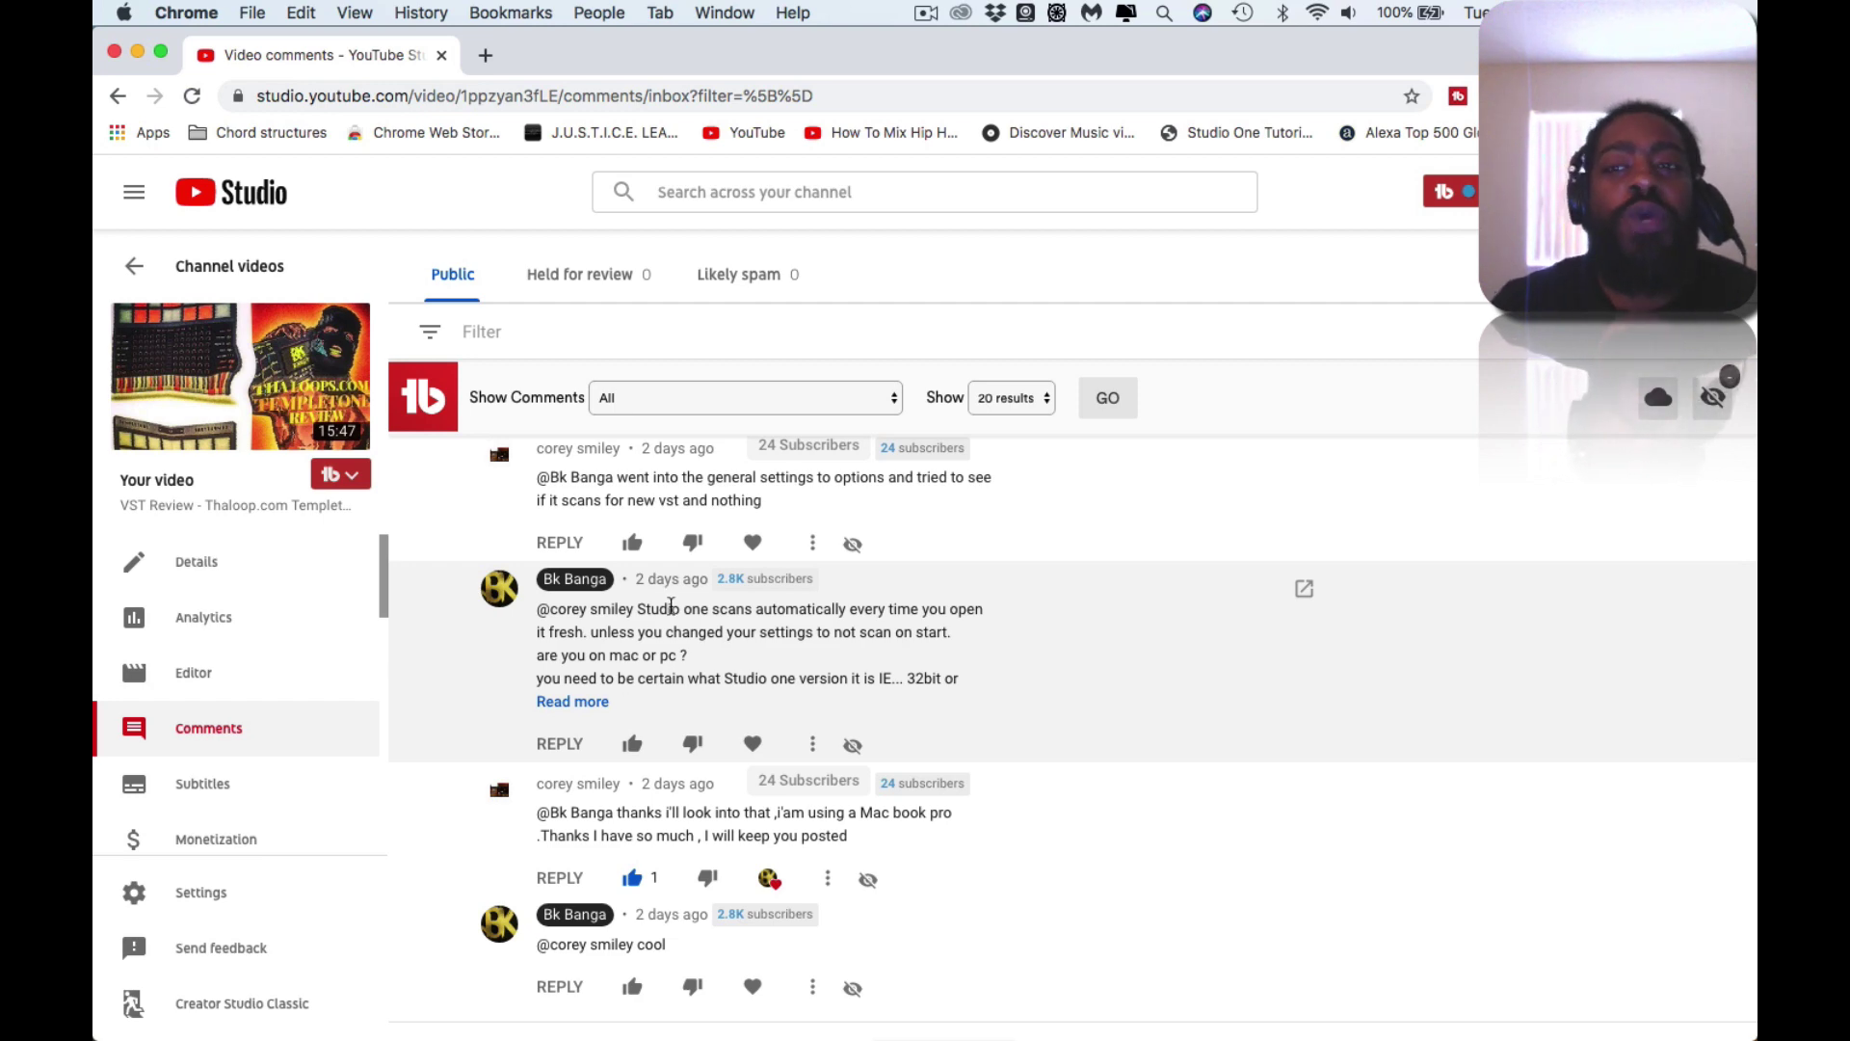
- Hide Chrome with Cmd+H to reveal the macOS desktop and Dock
{"action": "key", "text": "super+h"}
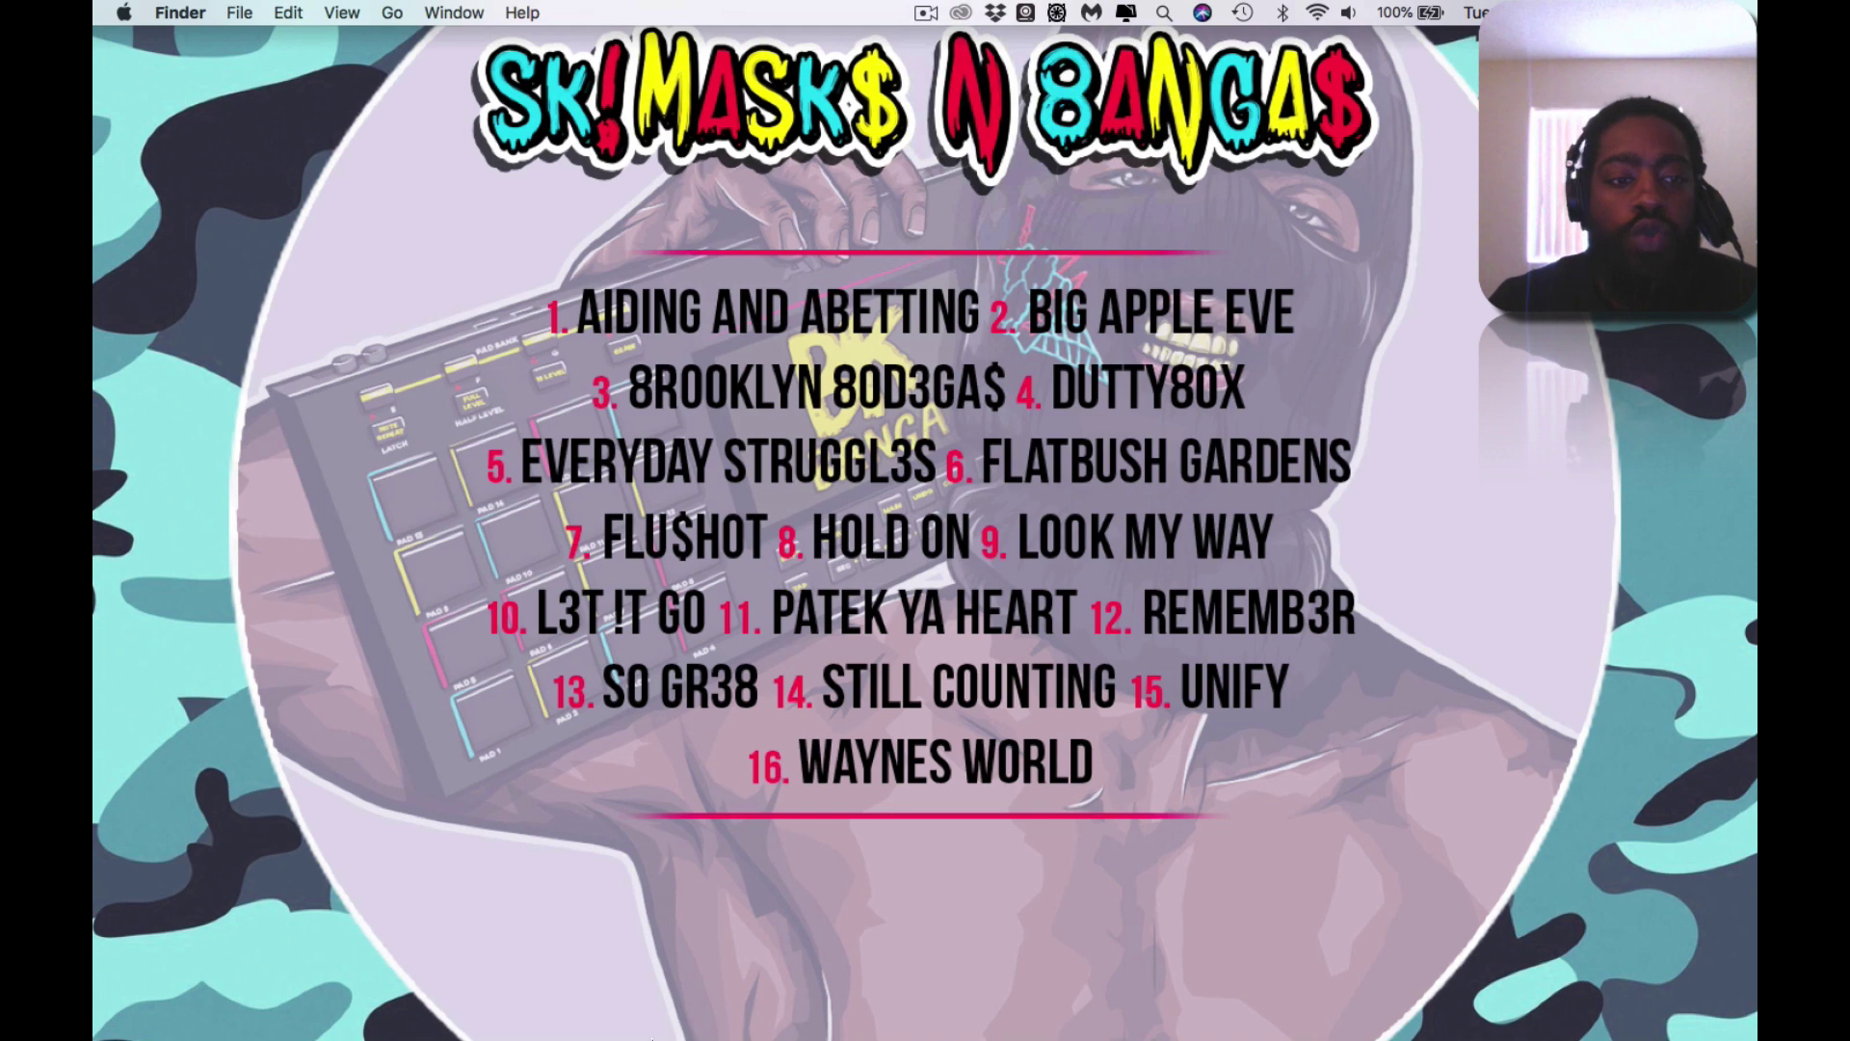
{"action": "mouse_move", "coordinate": [574, 954]}
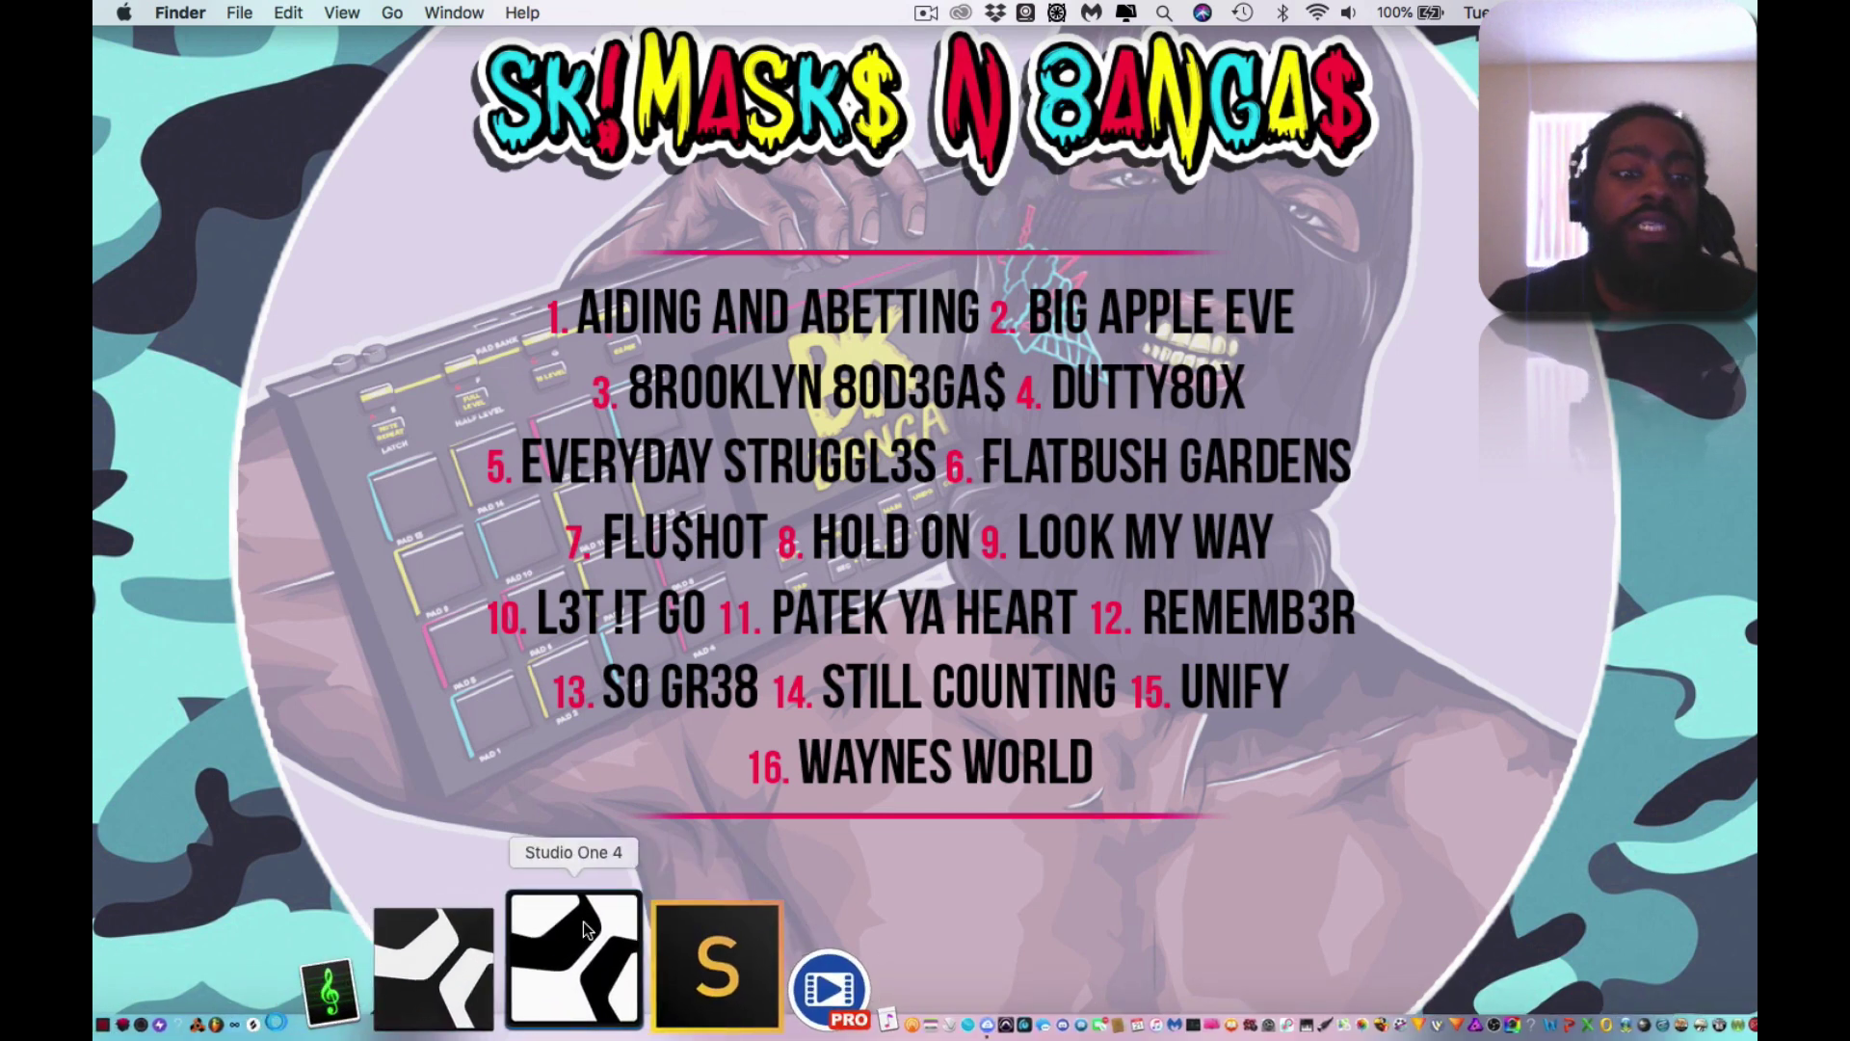
- Launch Studio One 4, dismissing the ScreenFlow audio alert and declining MIDI device reconnect
{"action": "left_click", "coordinate": [583, 955]}
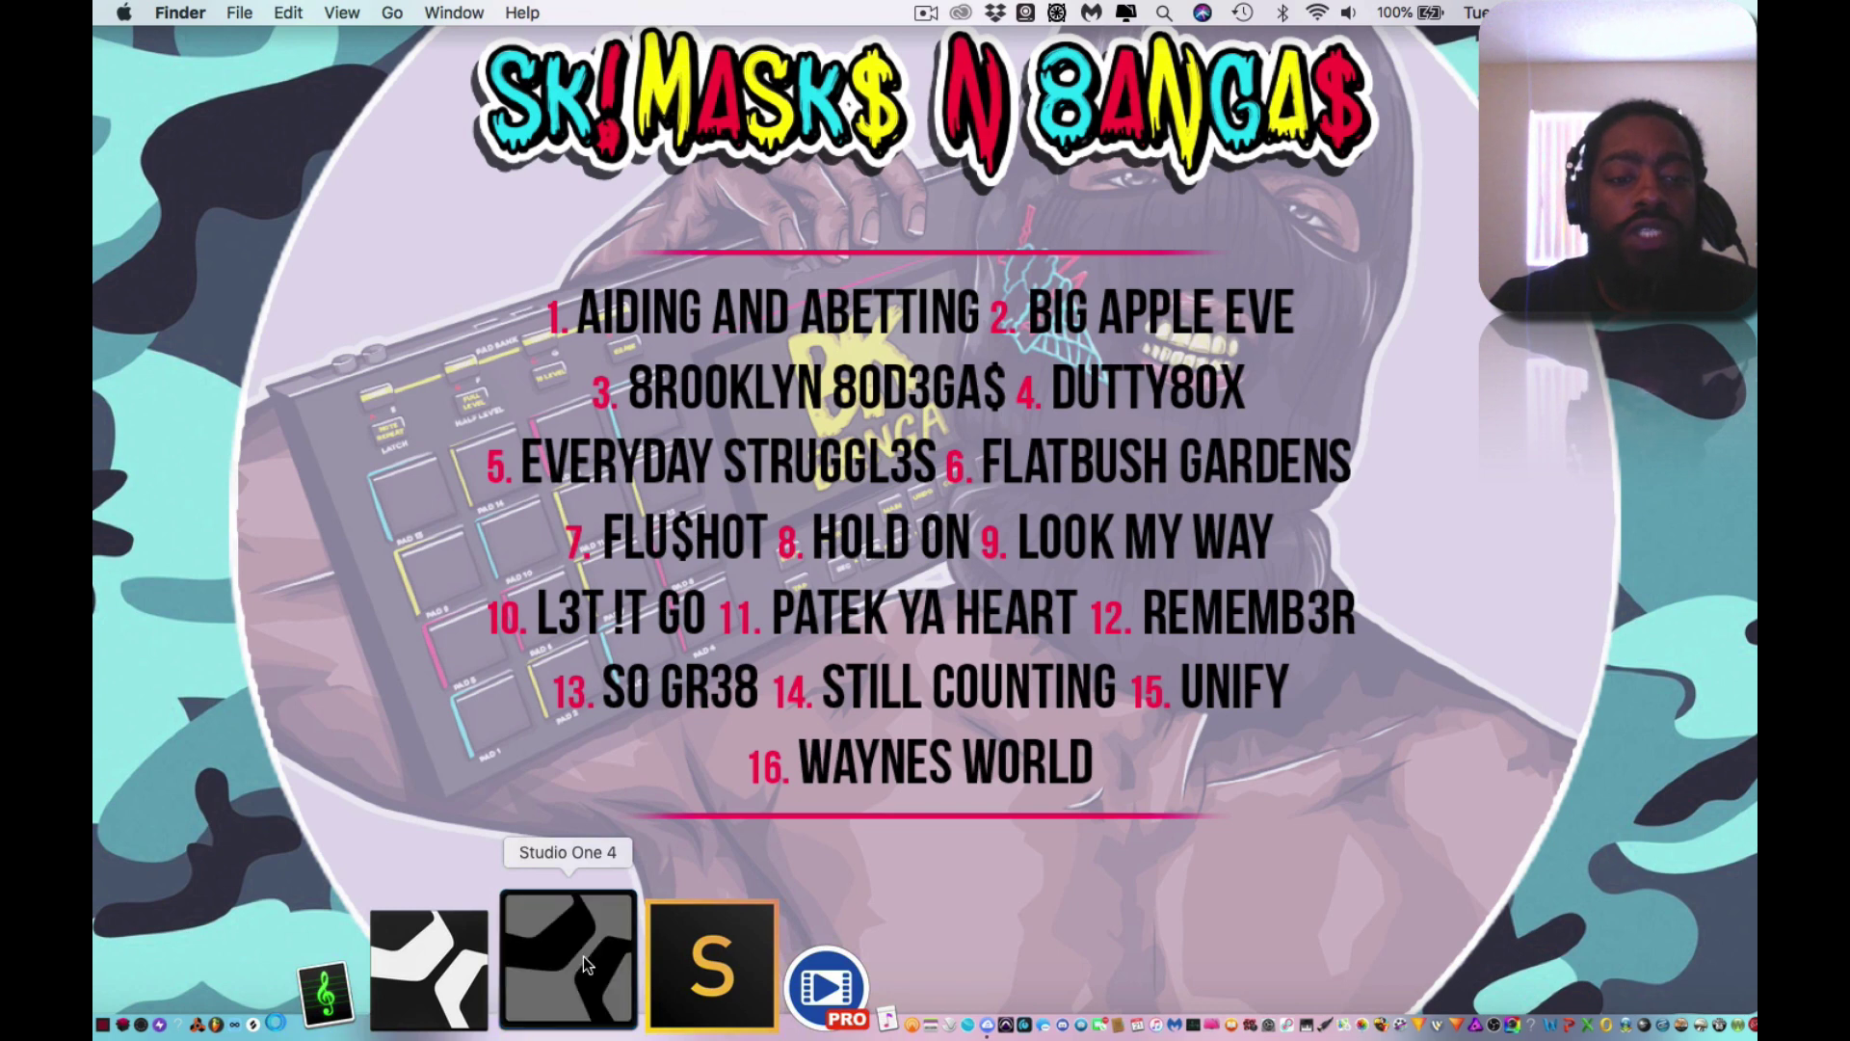
{"action": "left_click", "coordinate": [583, 957]}
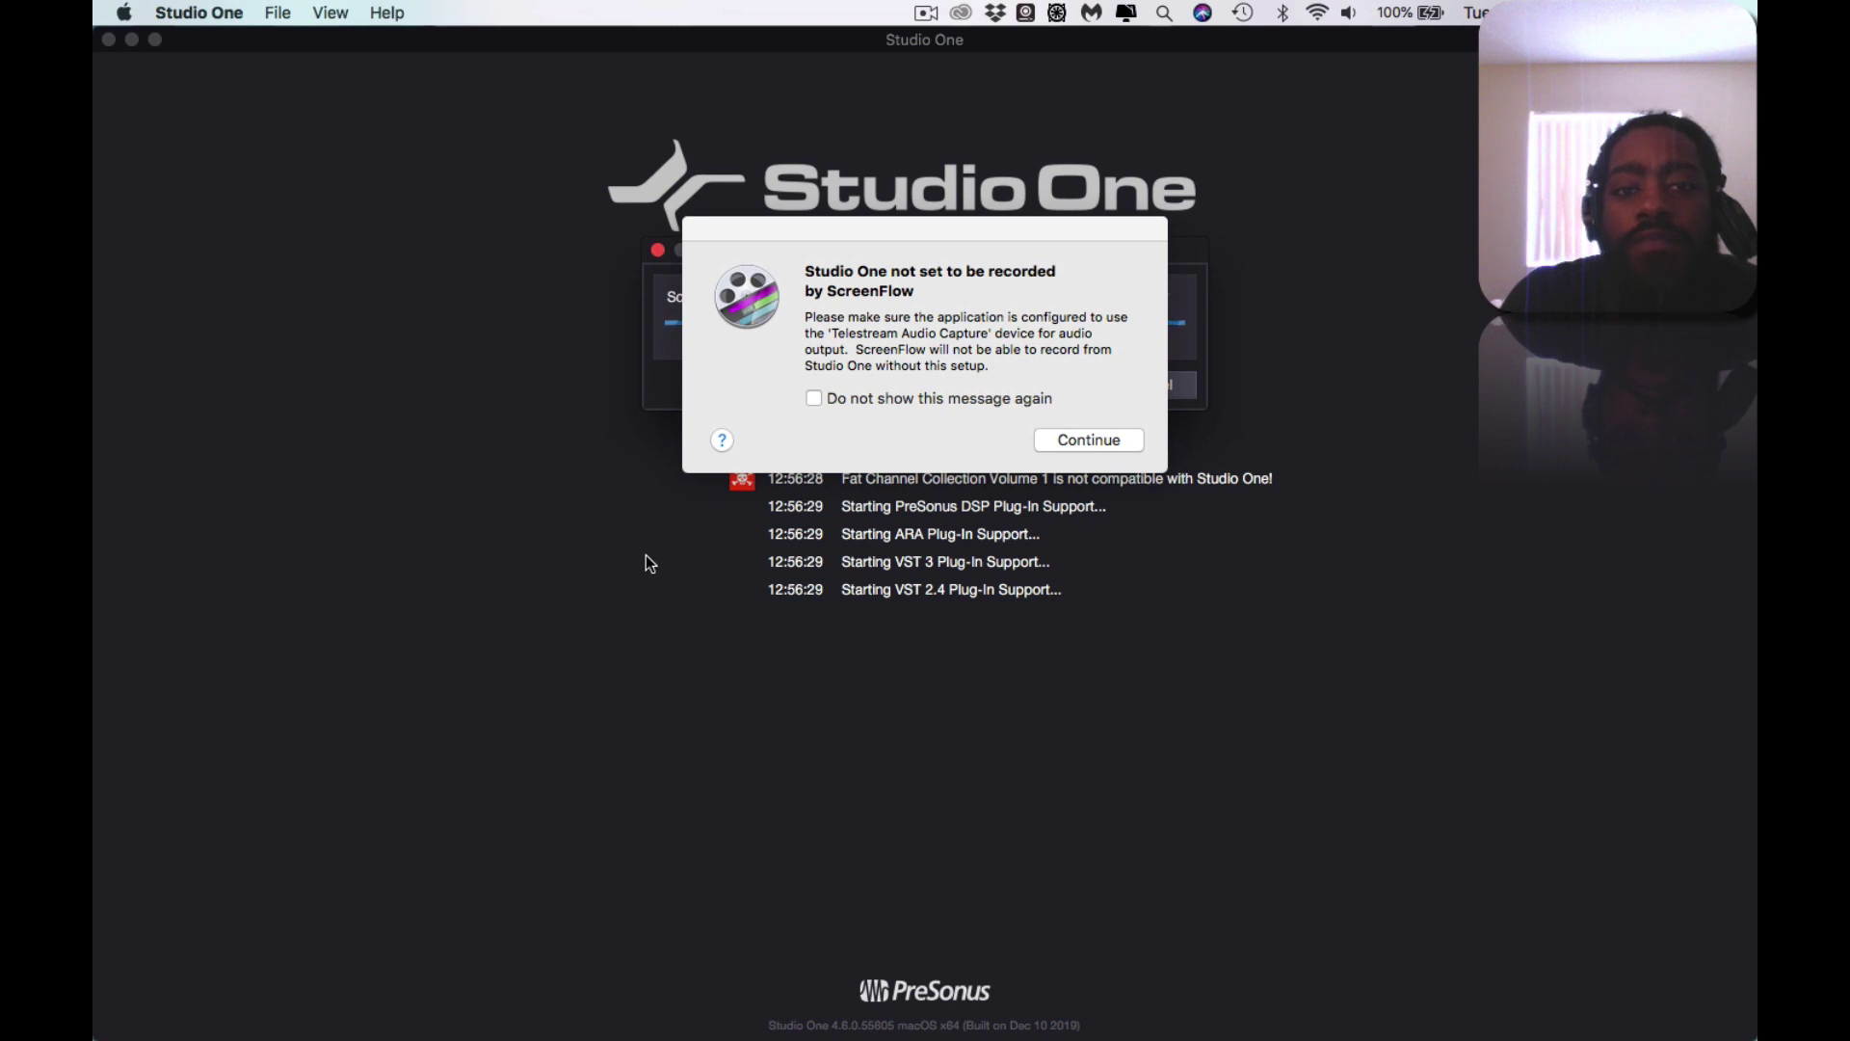
{"action": "left_click", "coordinate": [1089, 440]}
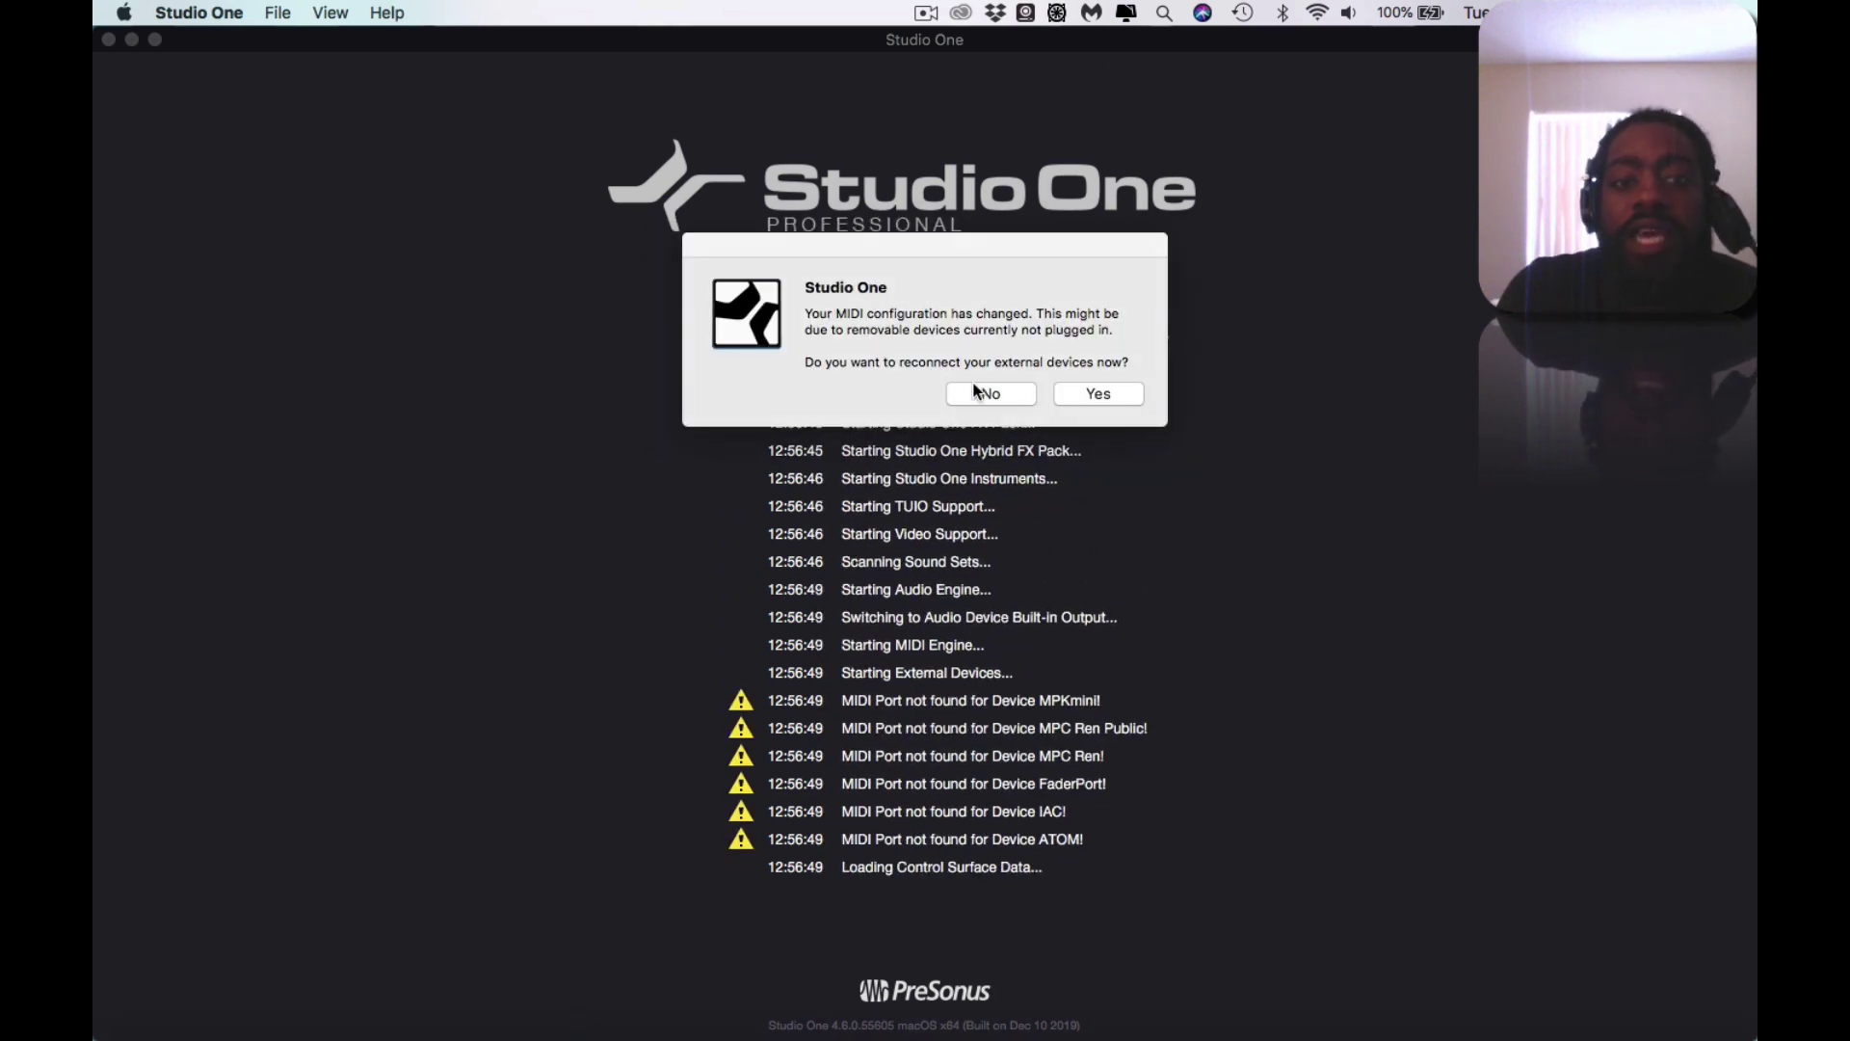
{"action": "left_click", "coordinate": [989, 396]}
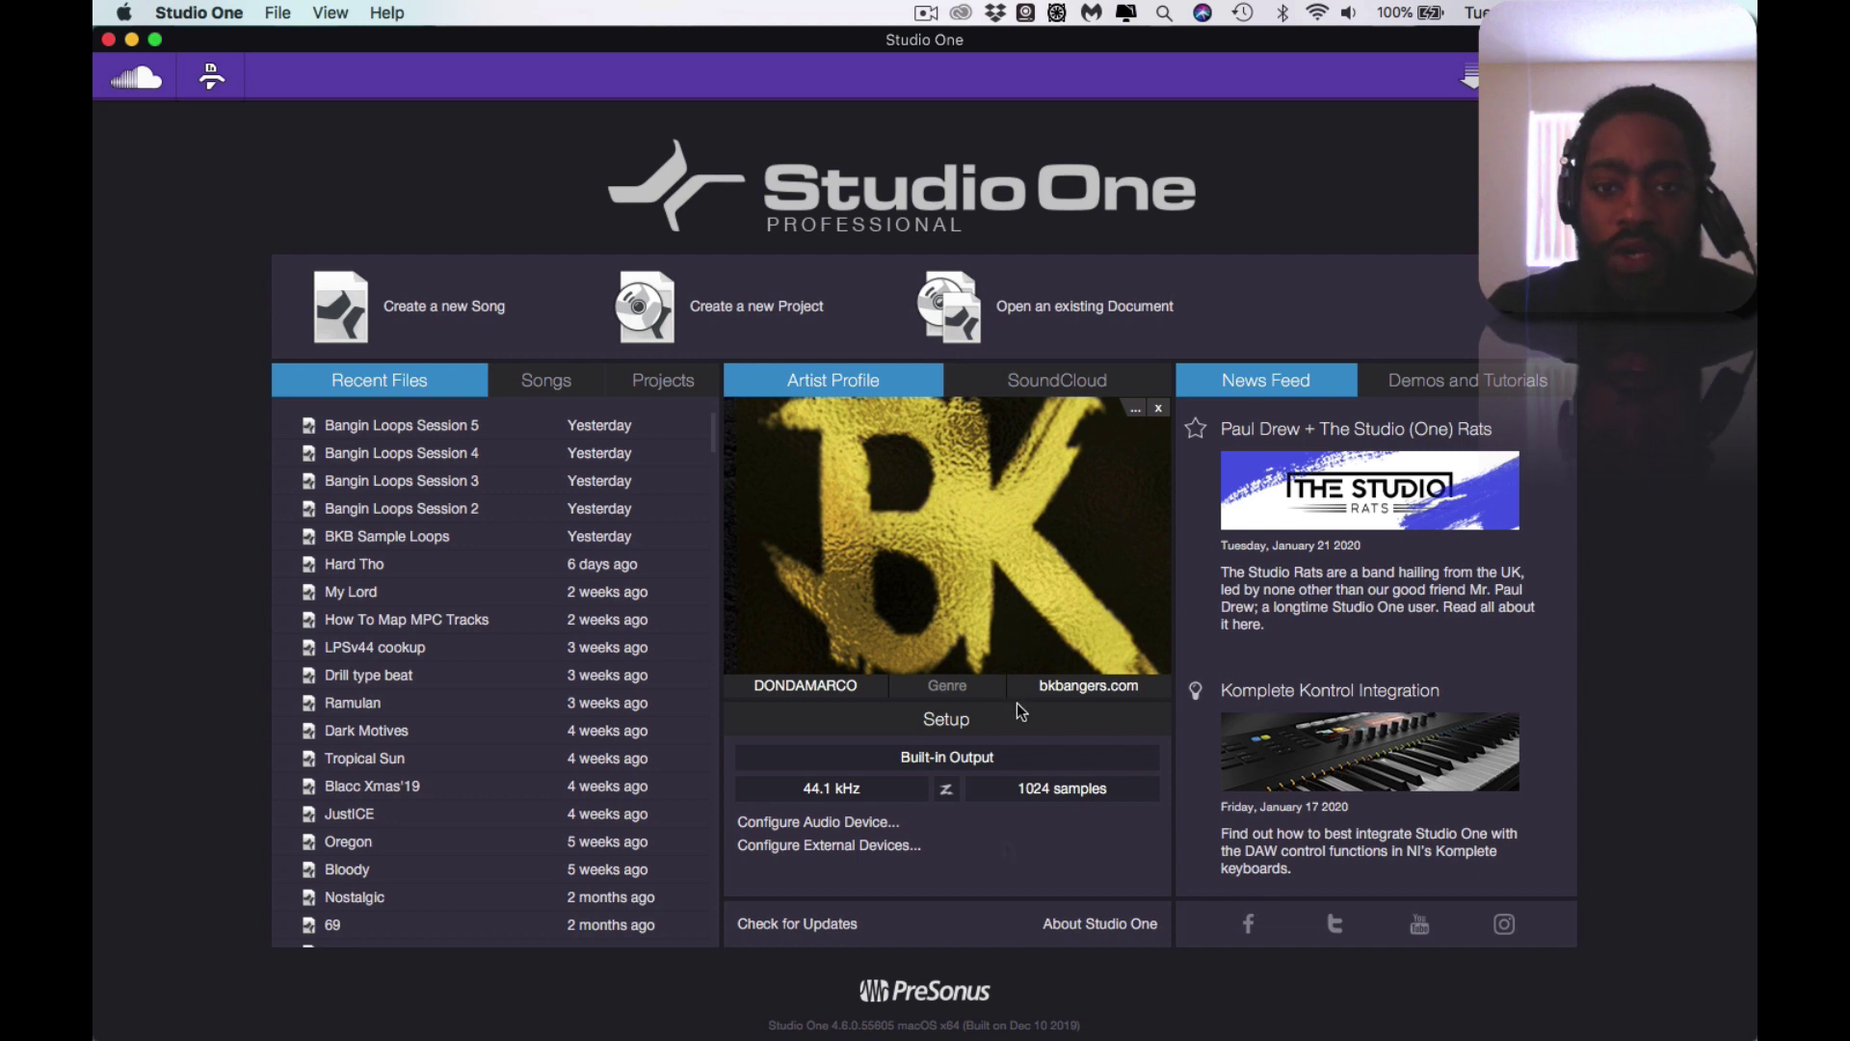
- Open Preferences and show the Locations page's VST Plug-Ins folder list
{"action": "key", "text": "super+comma"}
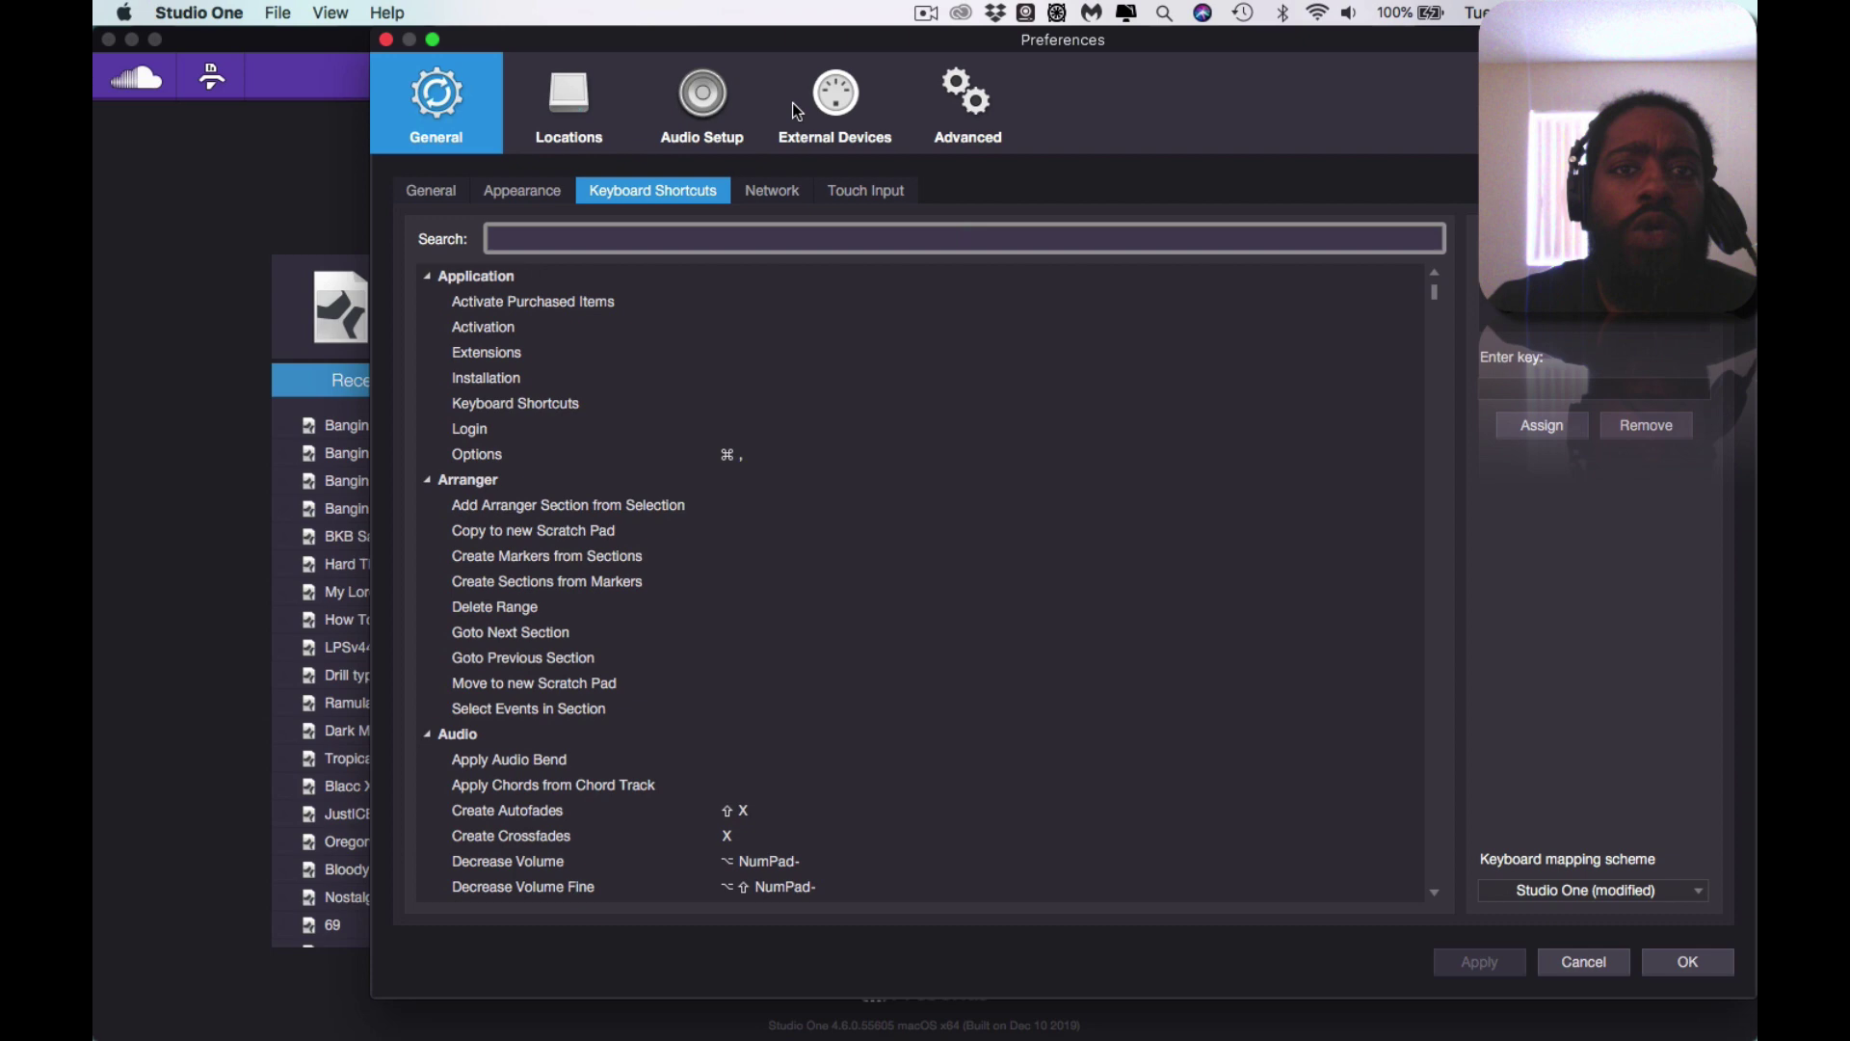
{"action": "left_click", "coordinate": [958, 126]}
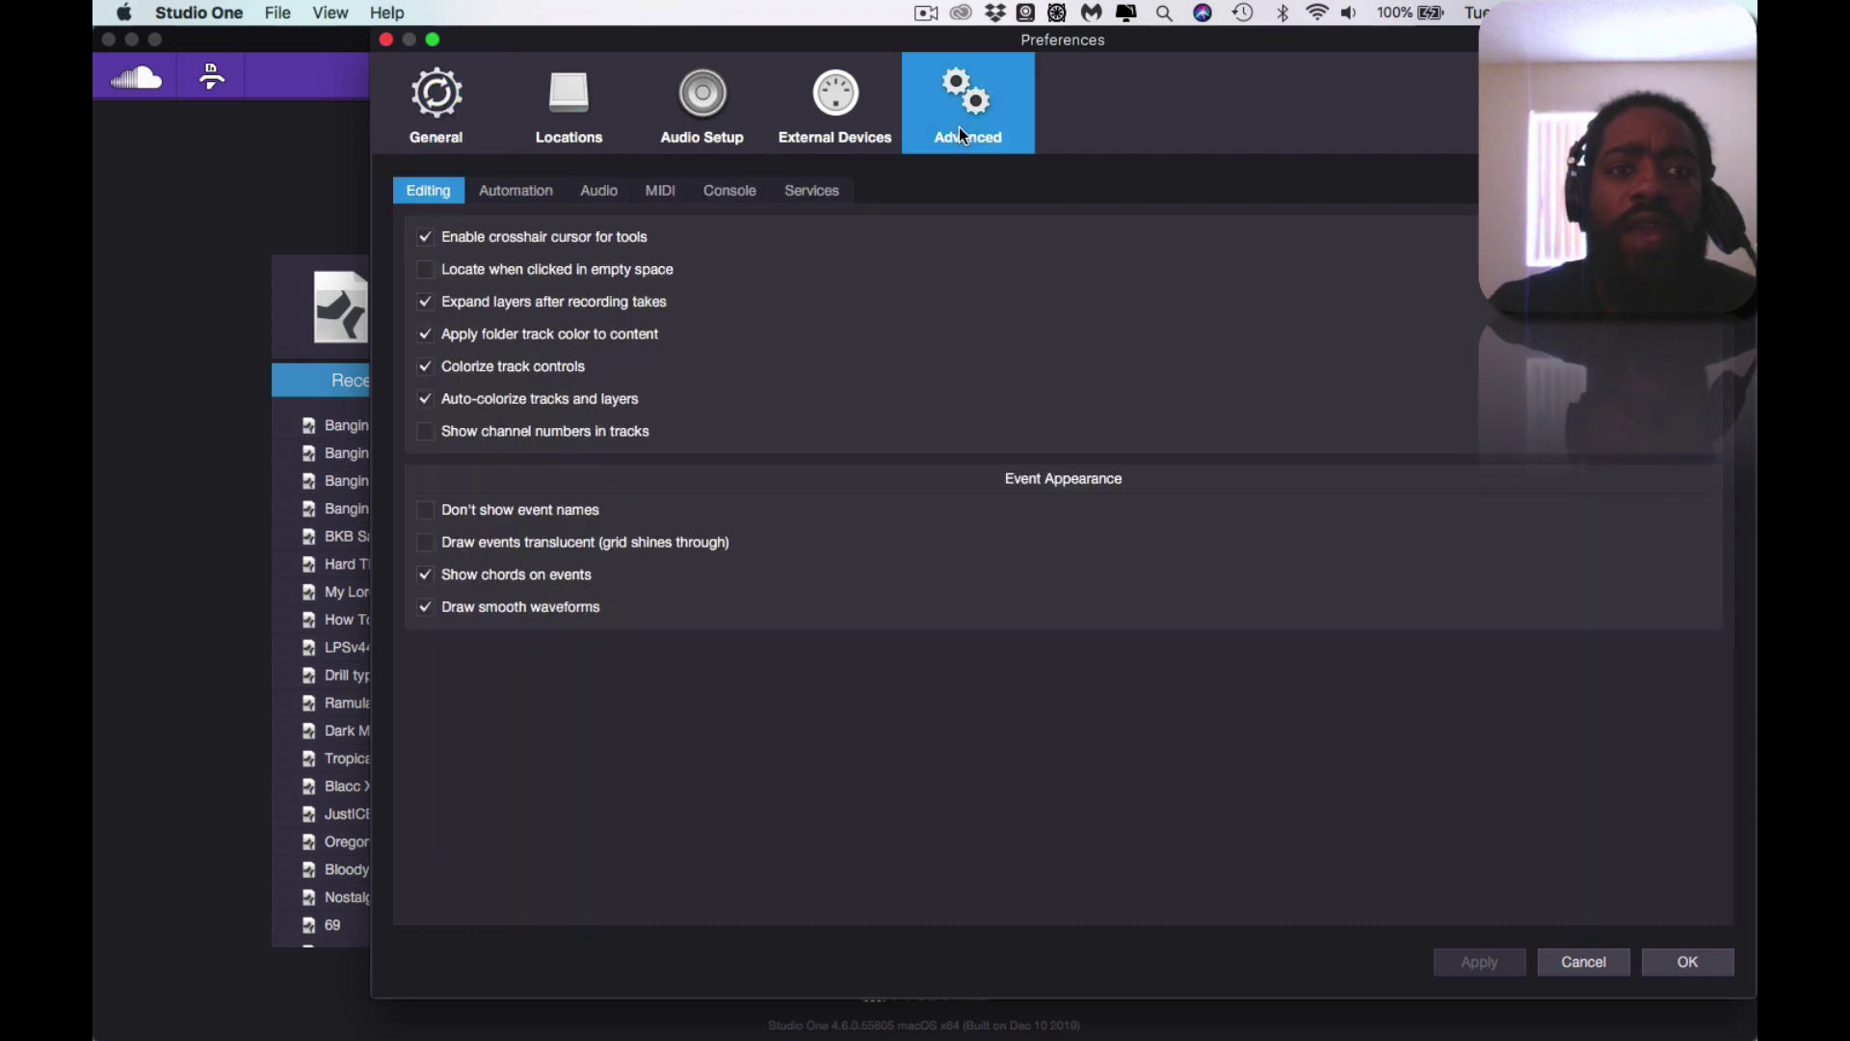
{"action": "left_click", "coordinate": [443, 123]}
{"action": "left_click", "coordinate": [515, 116]}
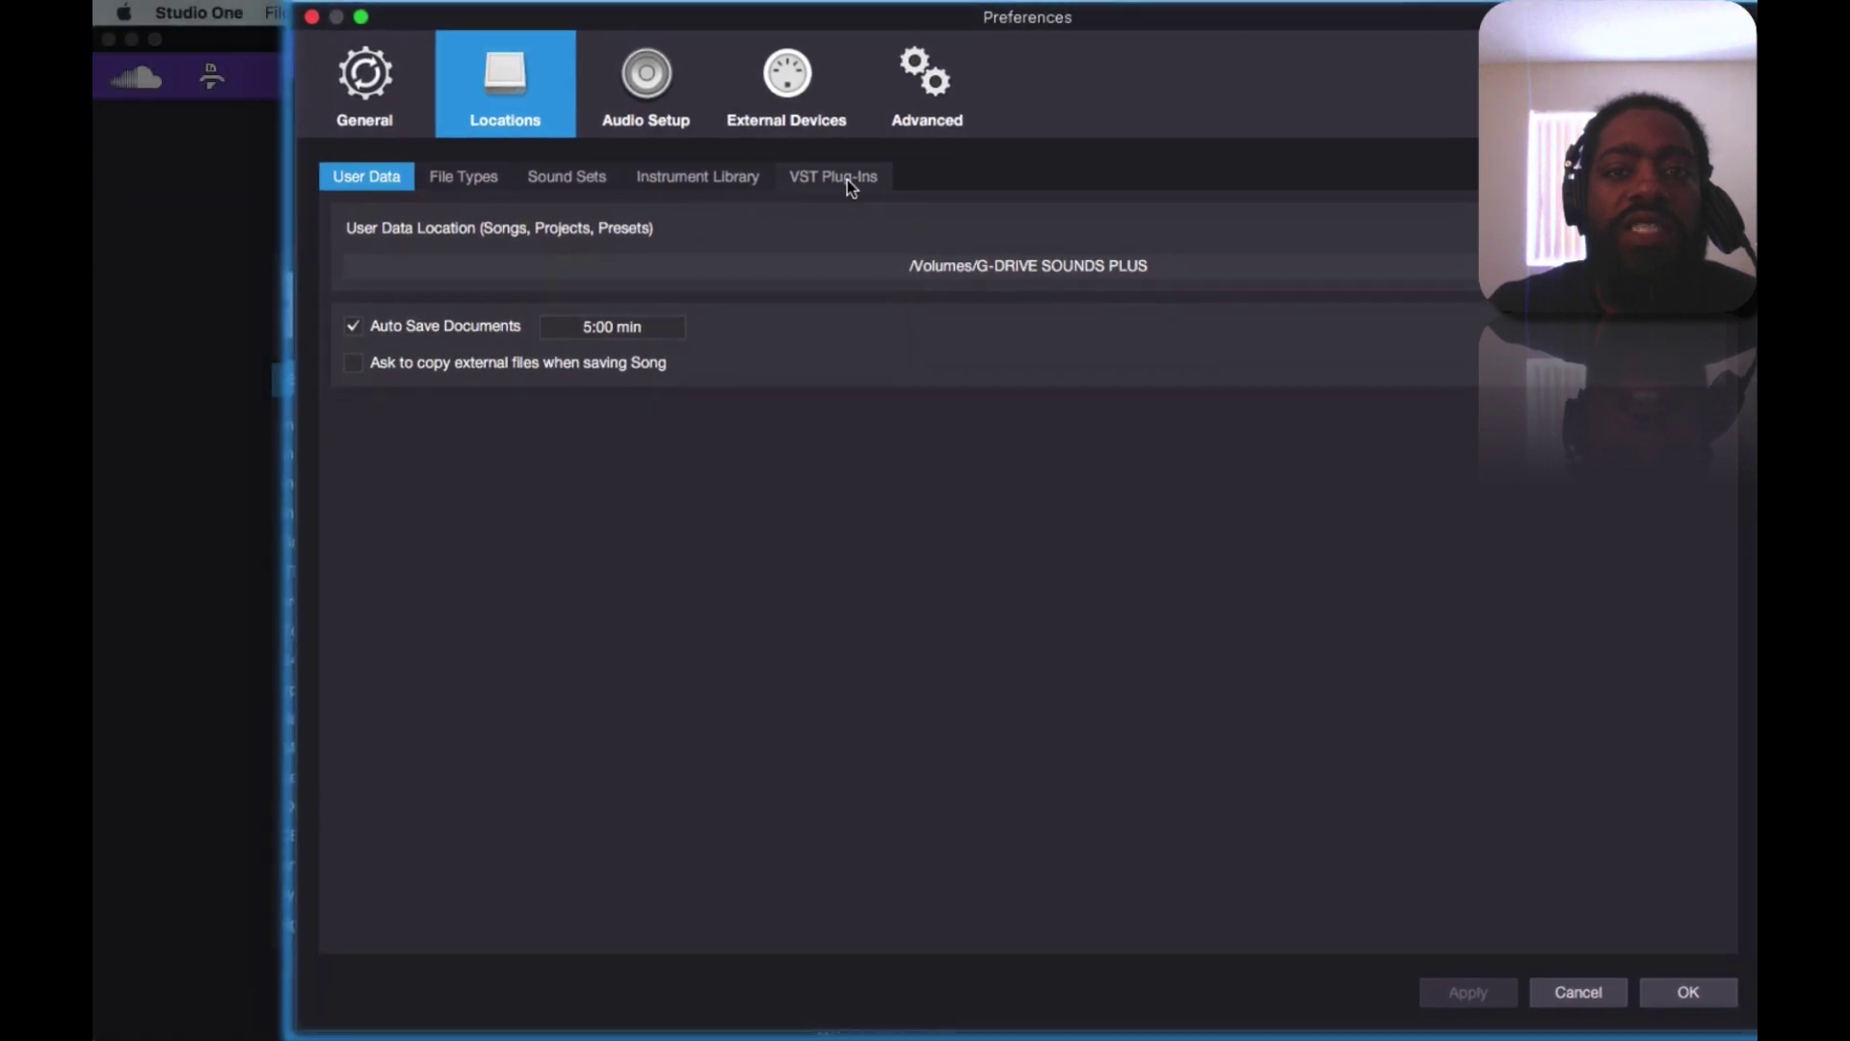
{"action": "left_click", "coordinate": [906, 194]}
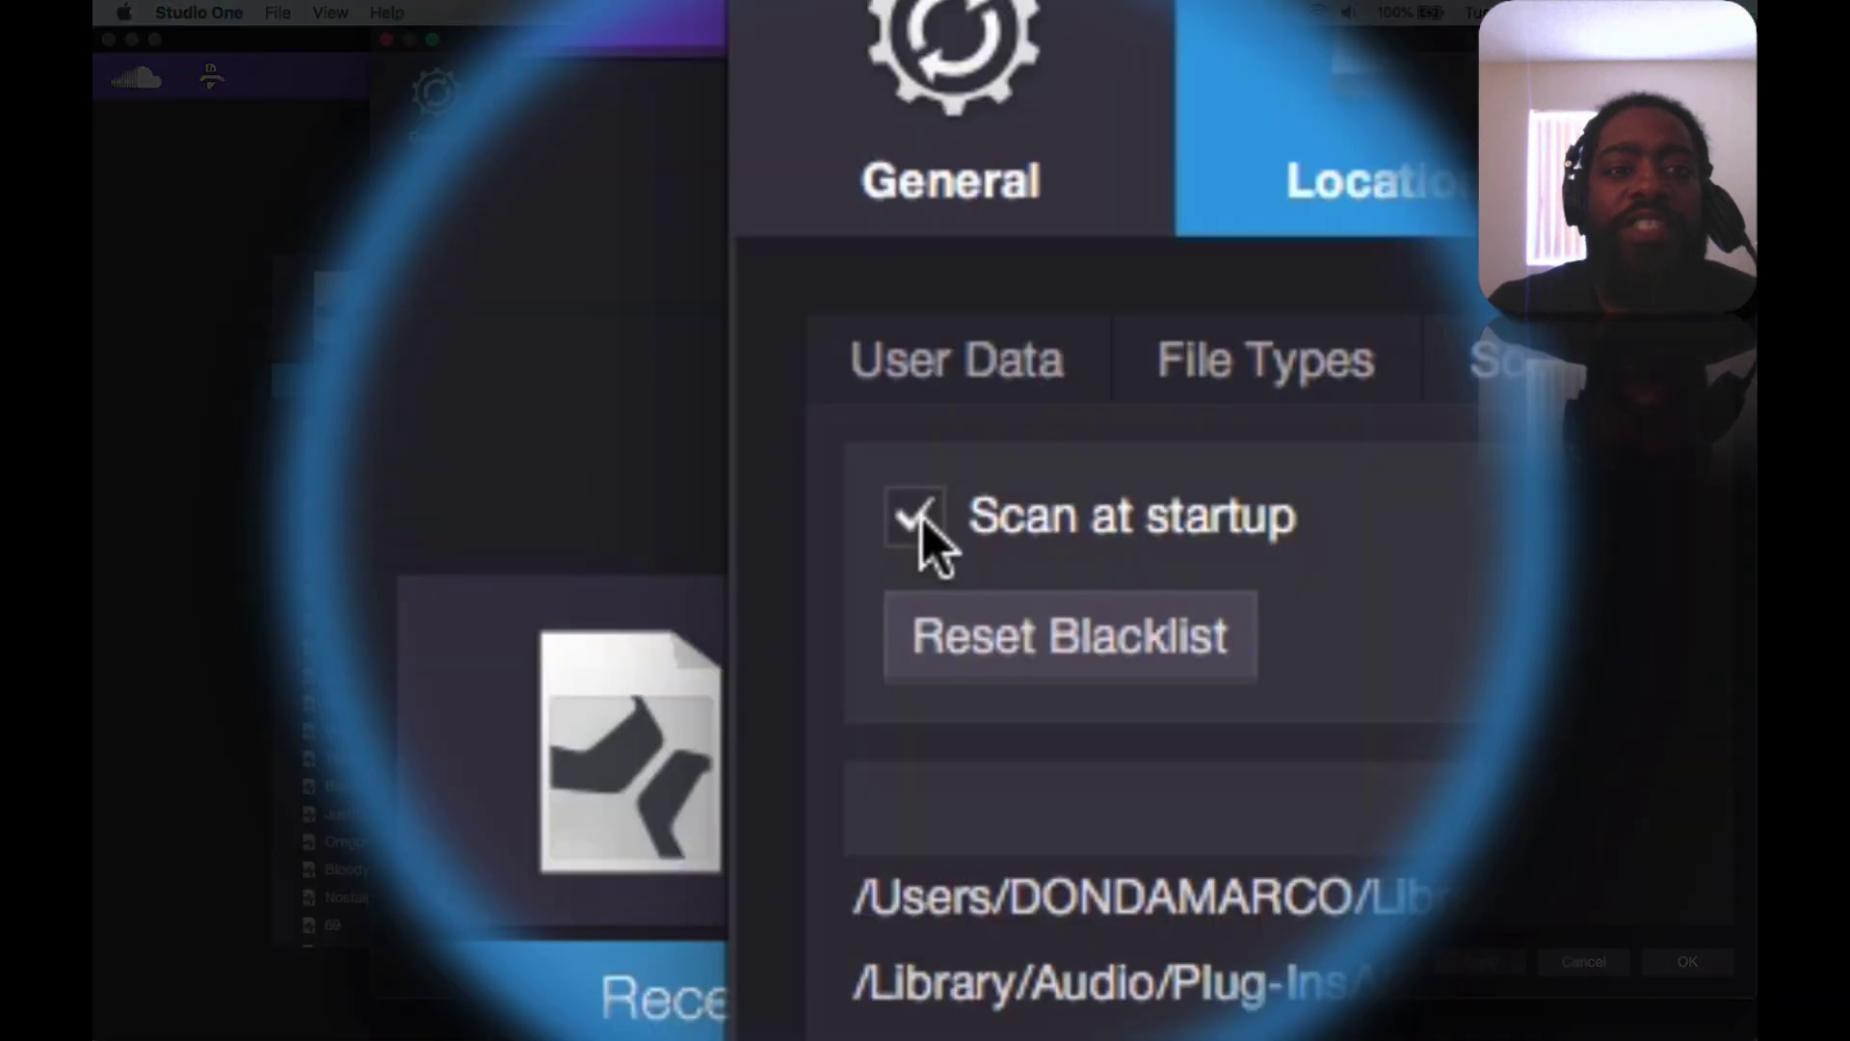
- Turn on scanning for VST plug-ins at startup and apply the changed setup
{"action": "left_click", "coordinate": [918, 517]}
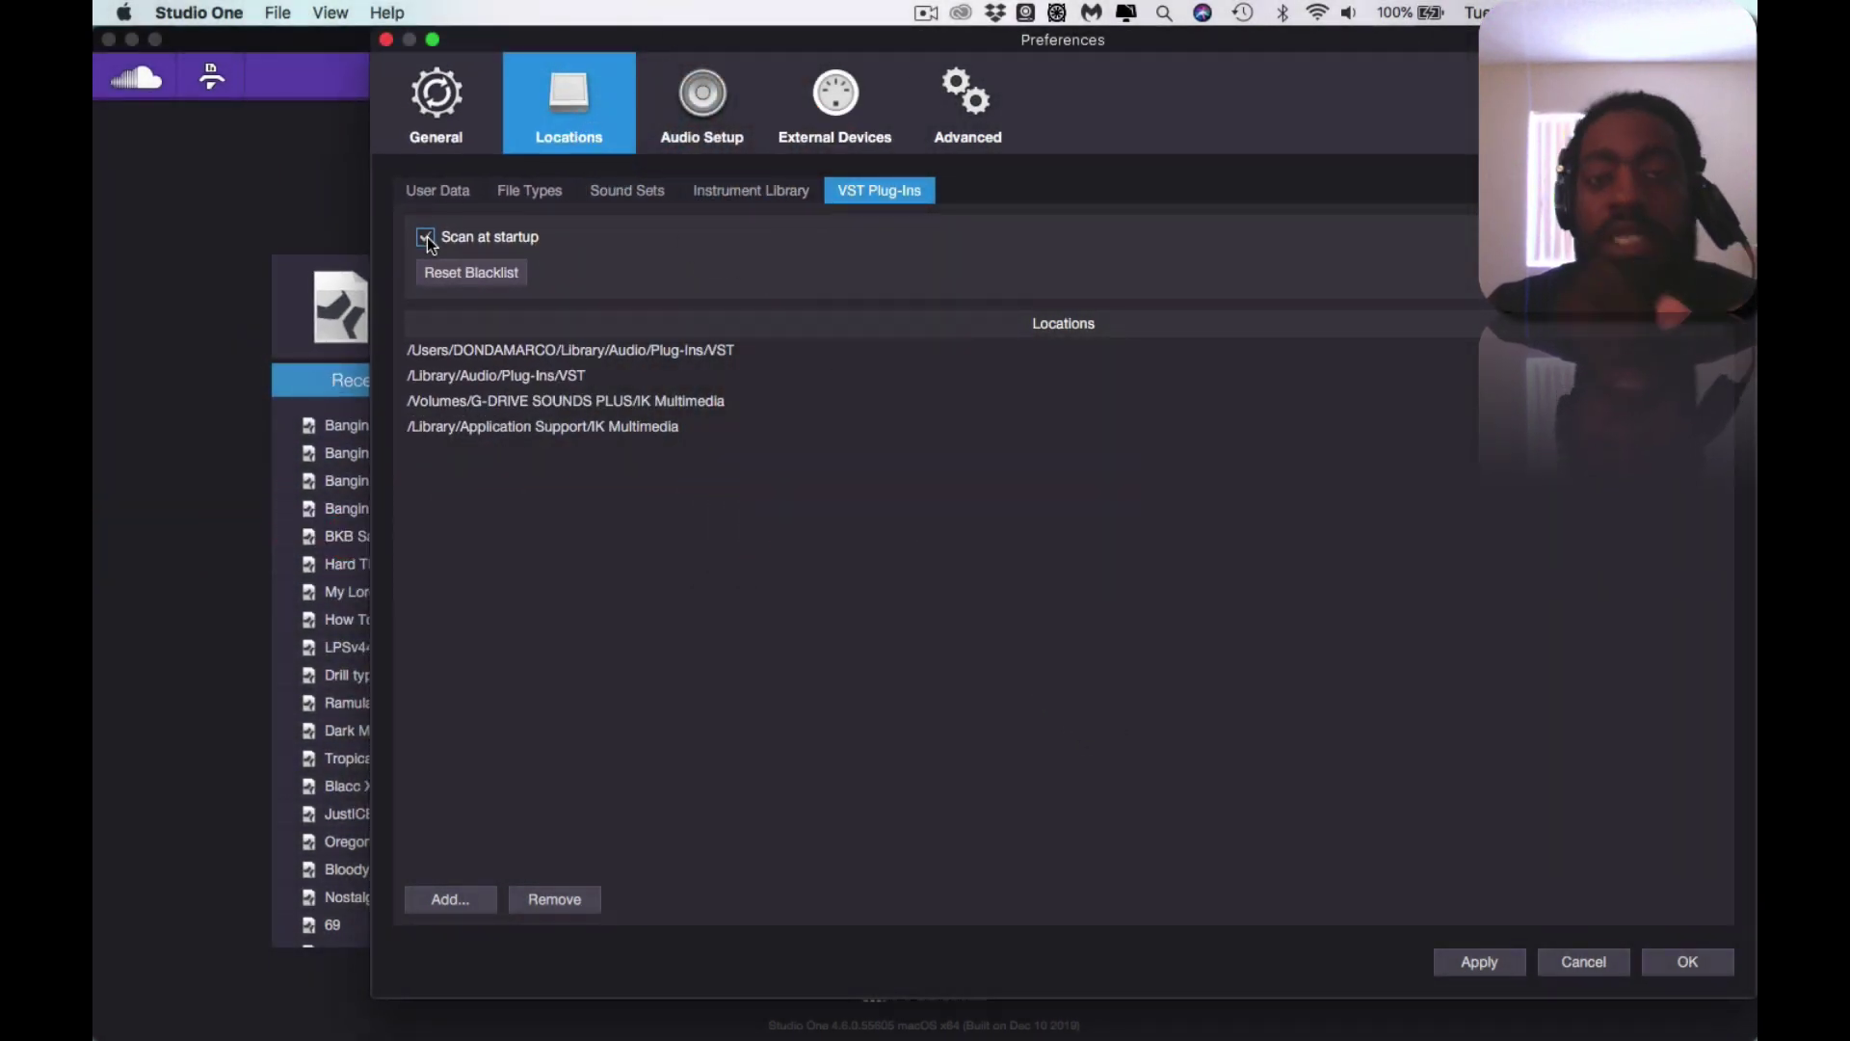
{"action": "left_click", "coordinate": [427, 239]}
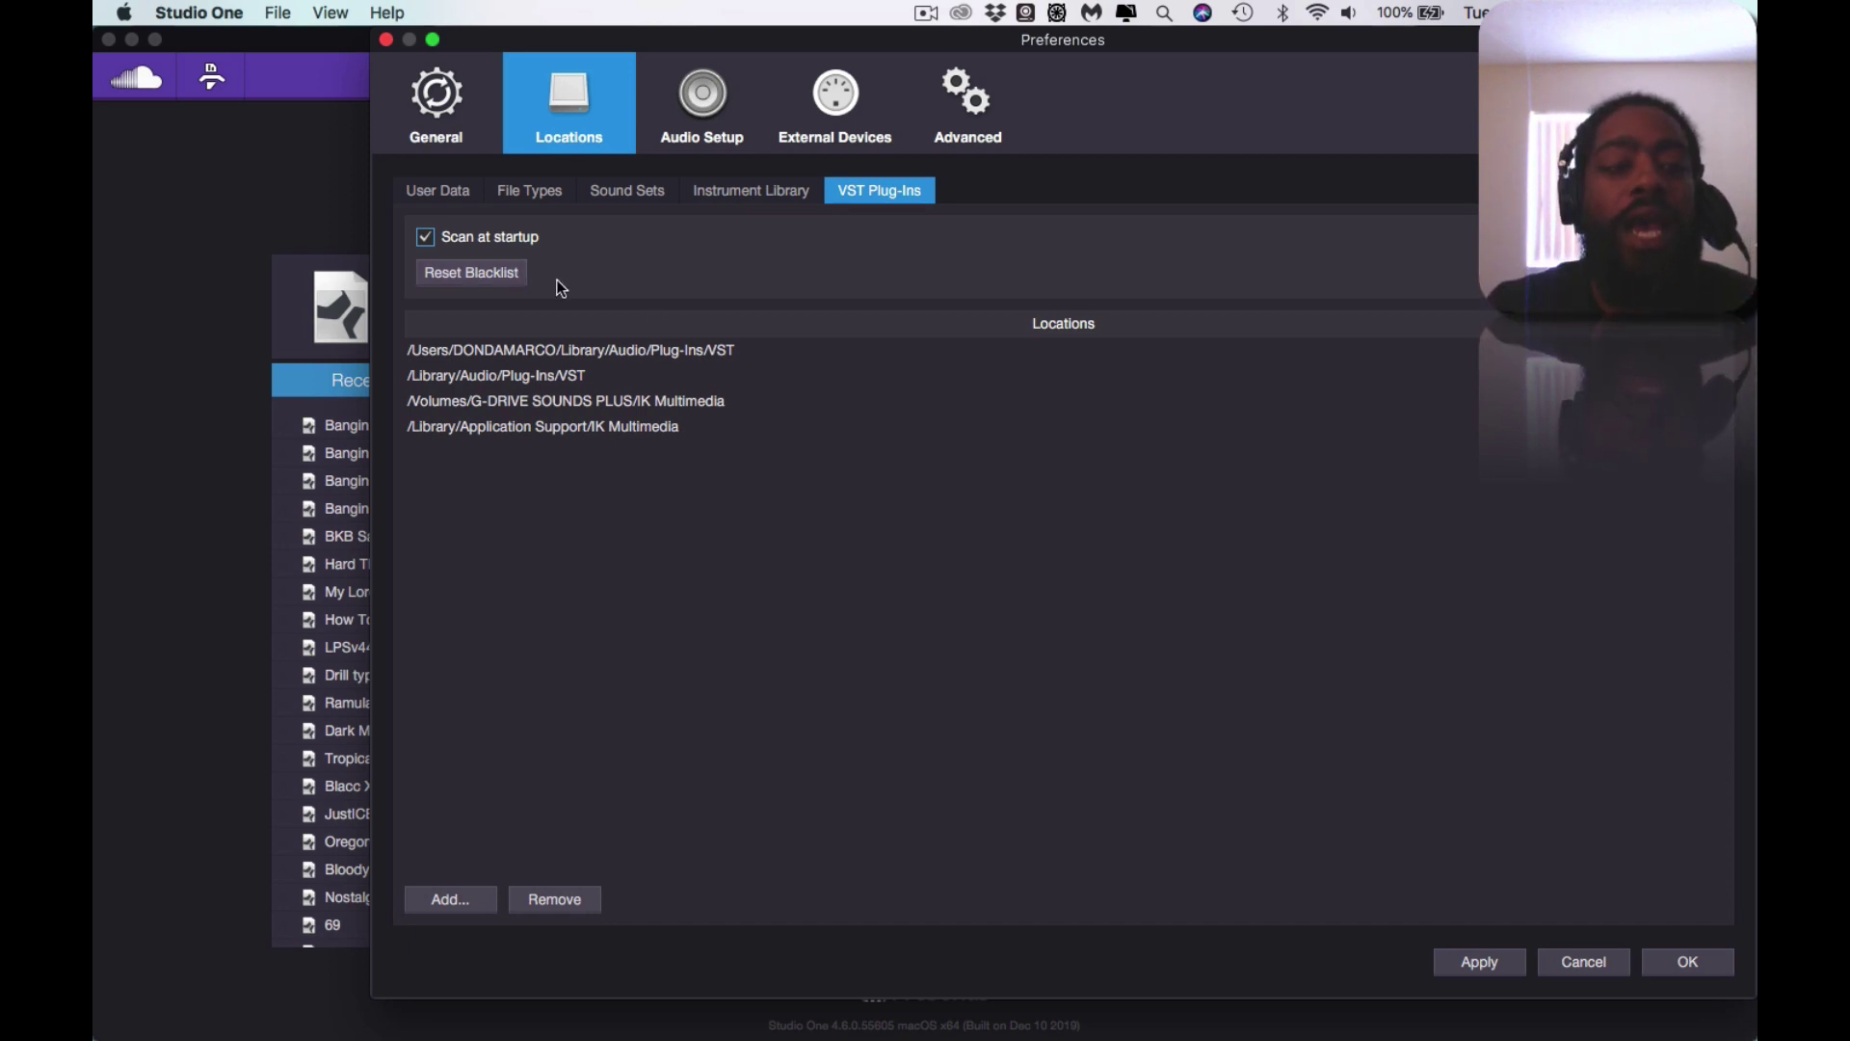
{"action": "left_click", "coordinate": [437, 95]}
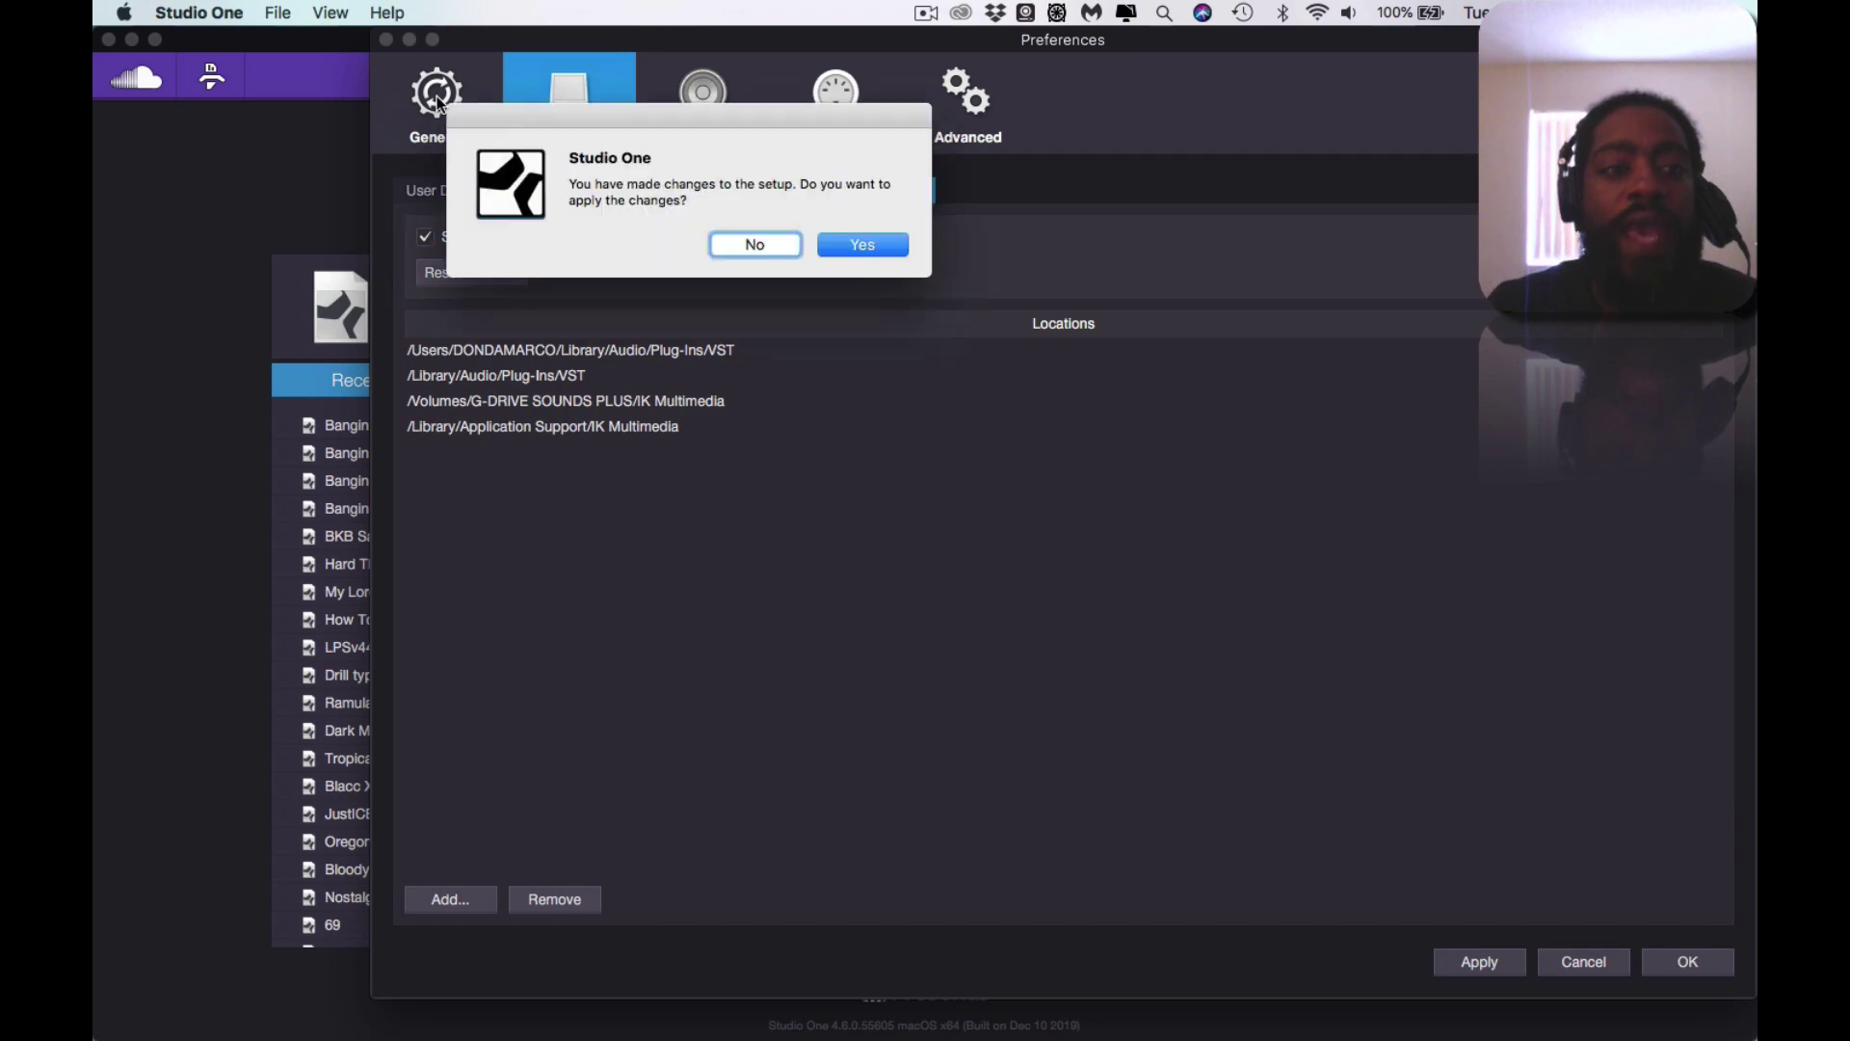
{"action": "left_click", "coordinate": [771, 246]}
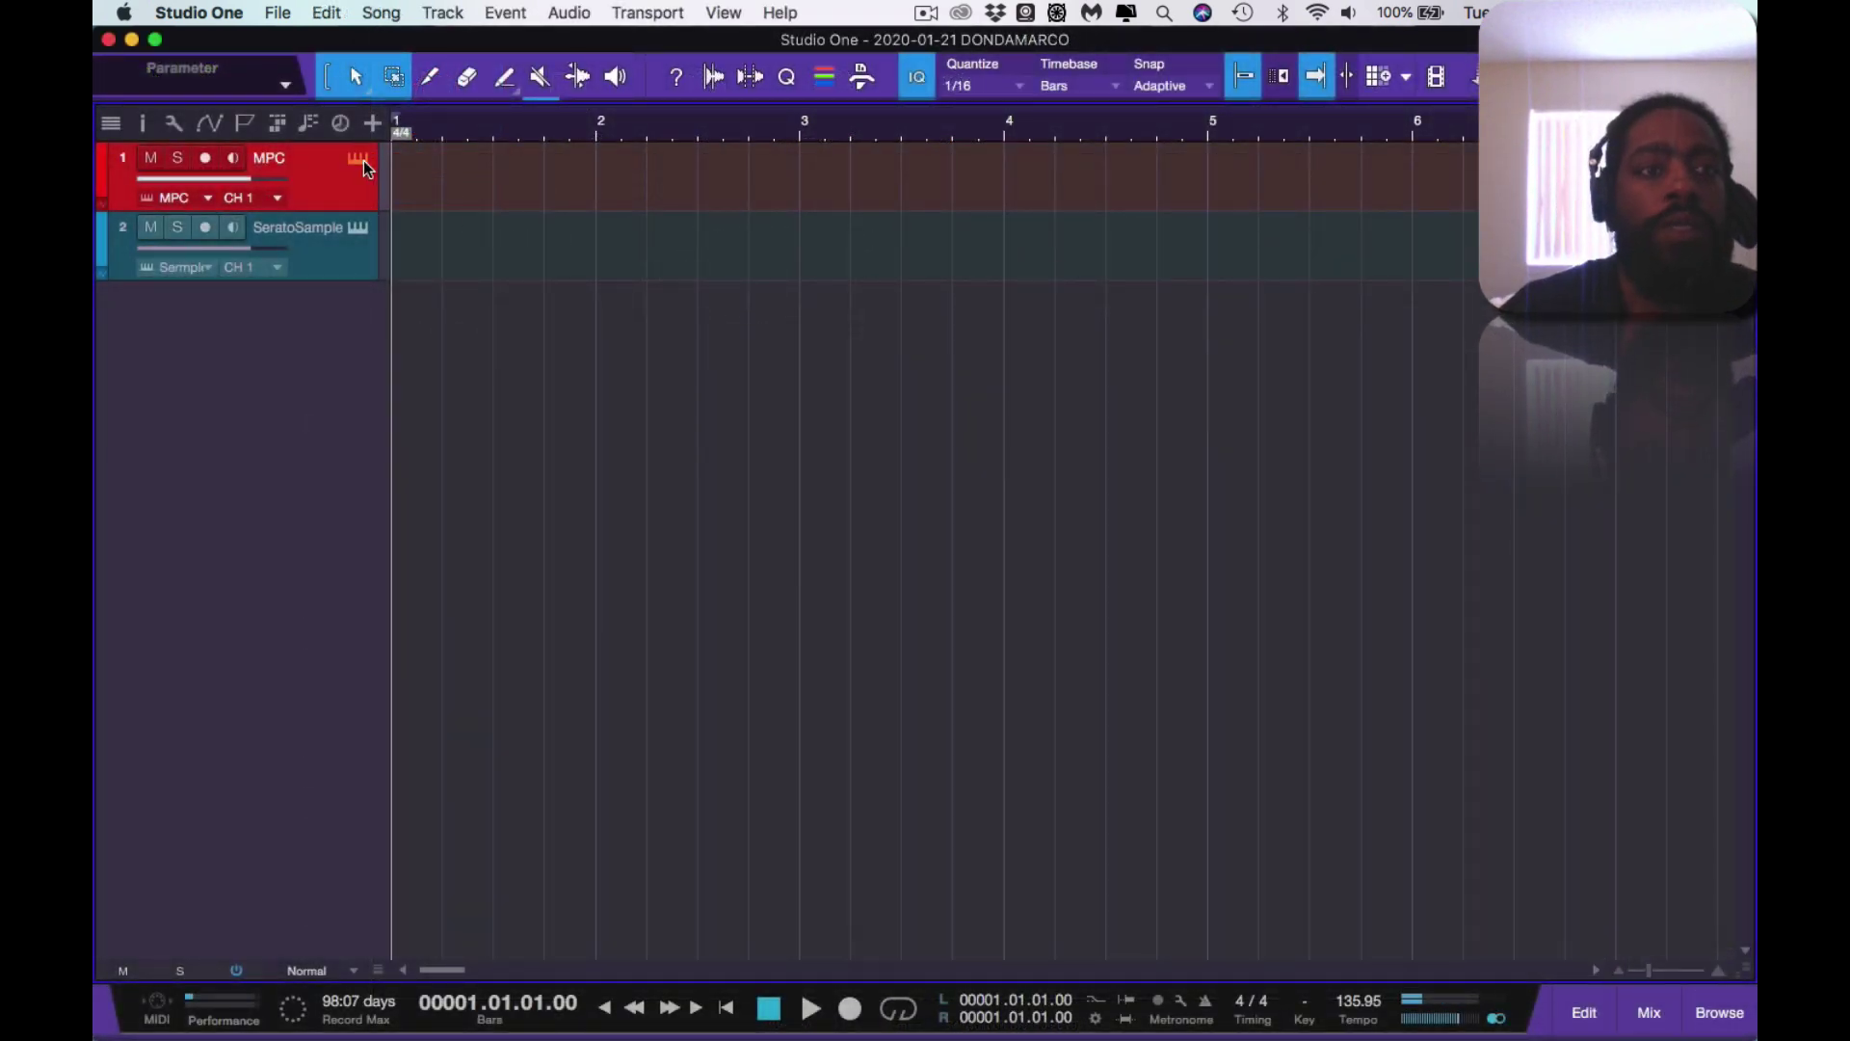
- Open the MPC instrument, enable MIDI Learn, and make the first two controls press/release buttons
{"action": "left_click", "coordinate": [360, 159]}
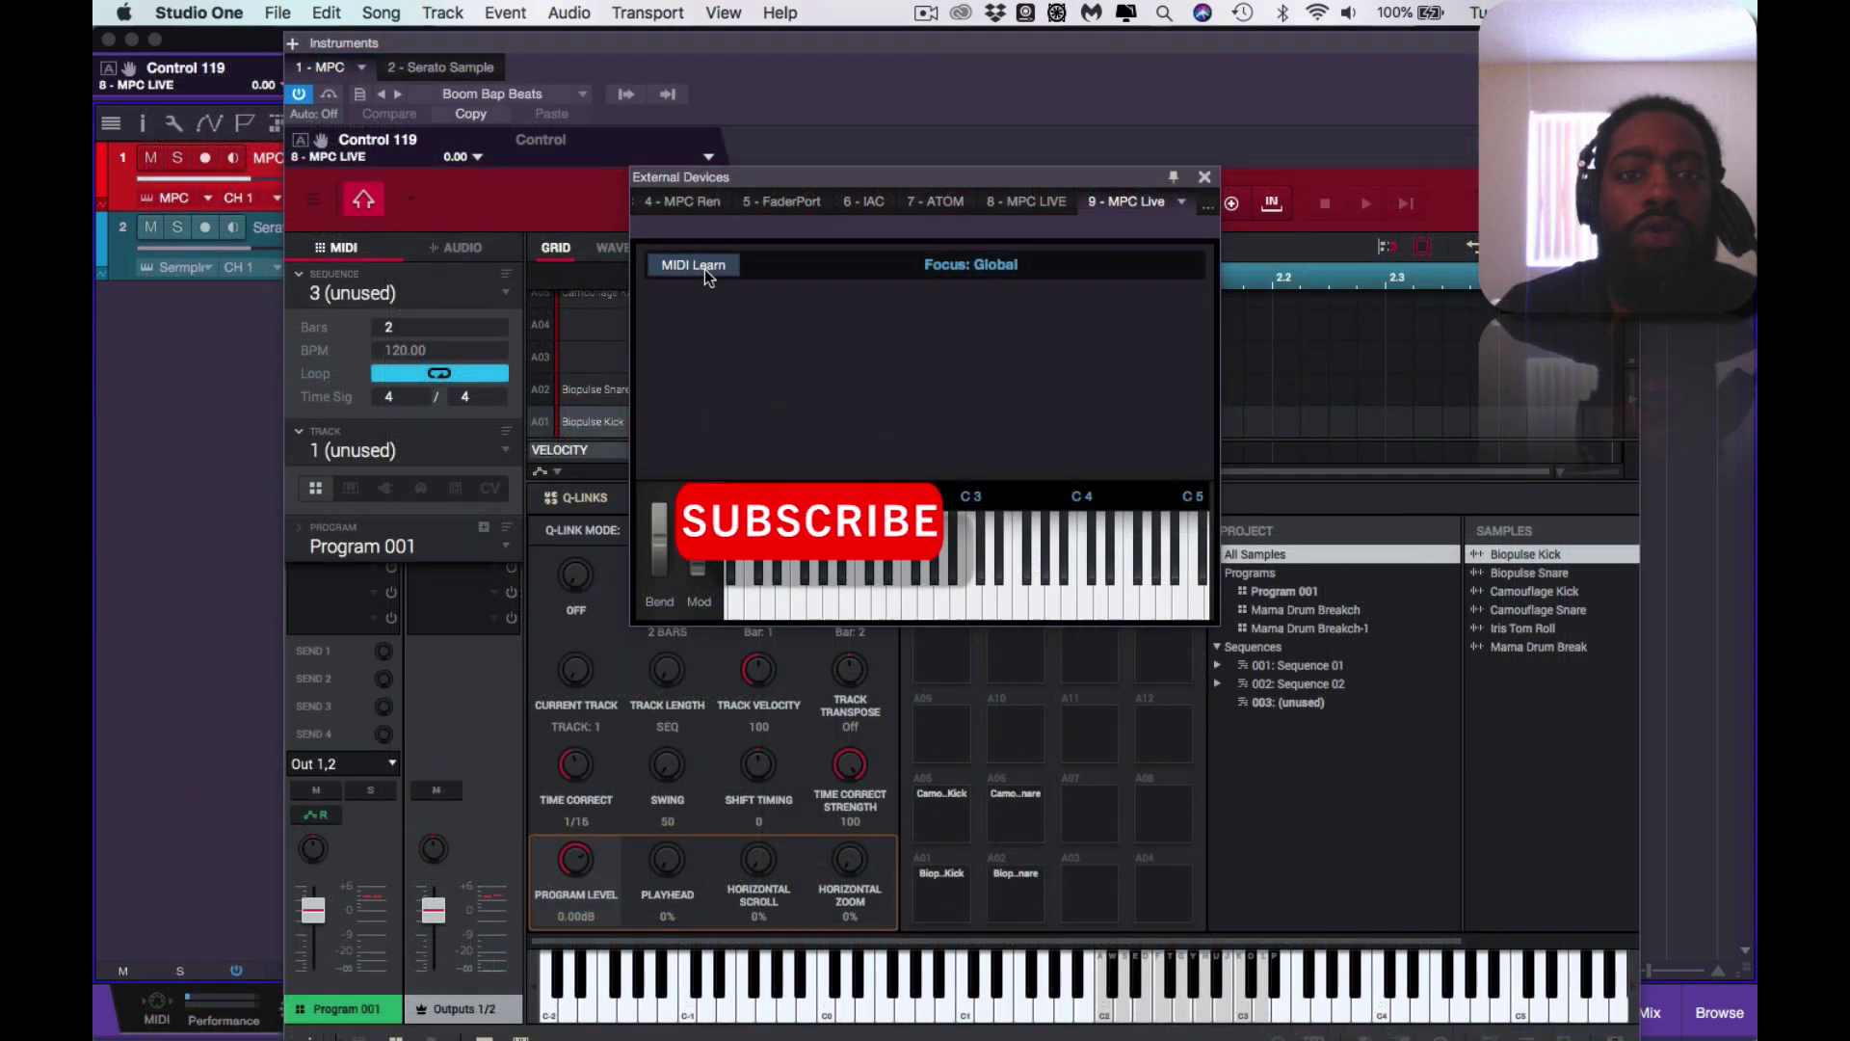
{"action": "left_click", "coordinate": [704, 269]}
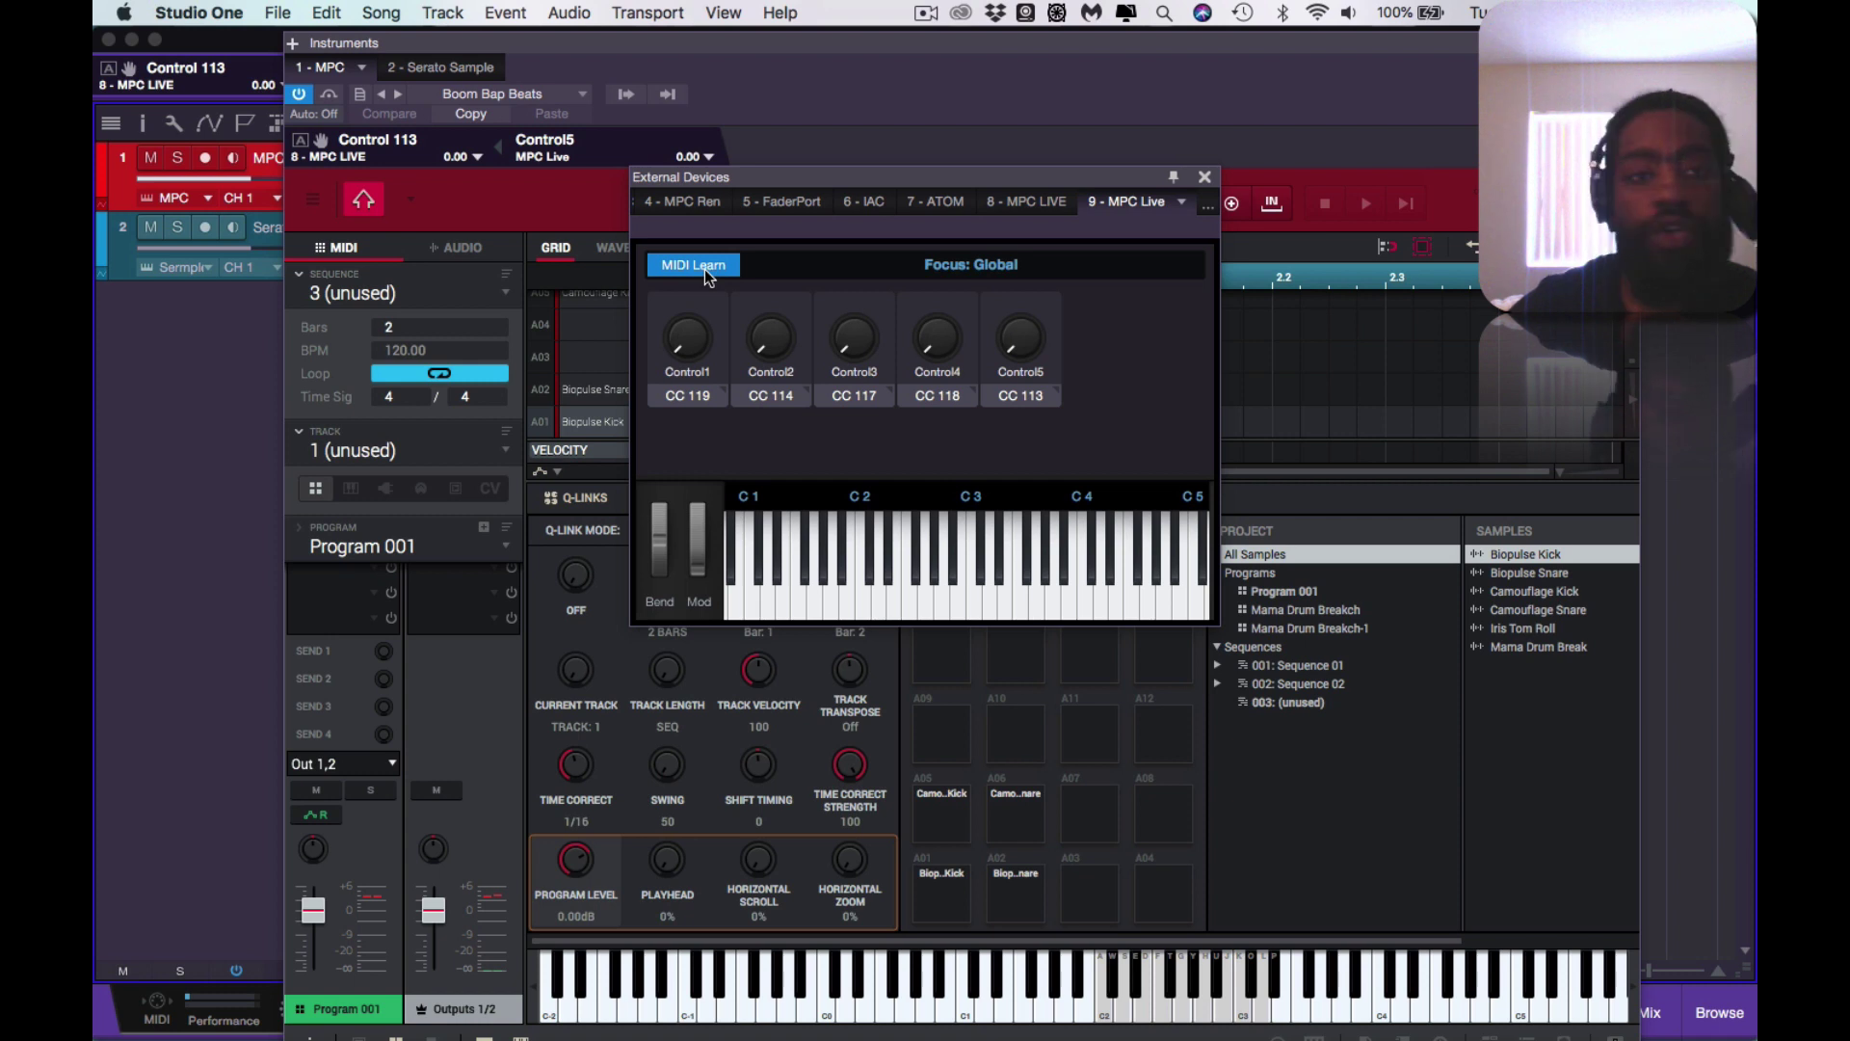
{"action": "right_click", "coordinate": [680, 345]}
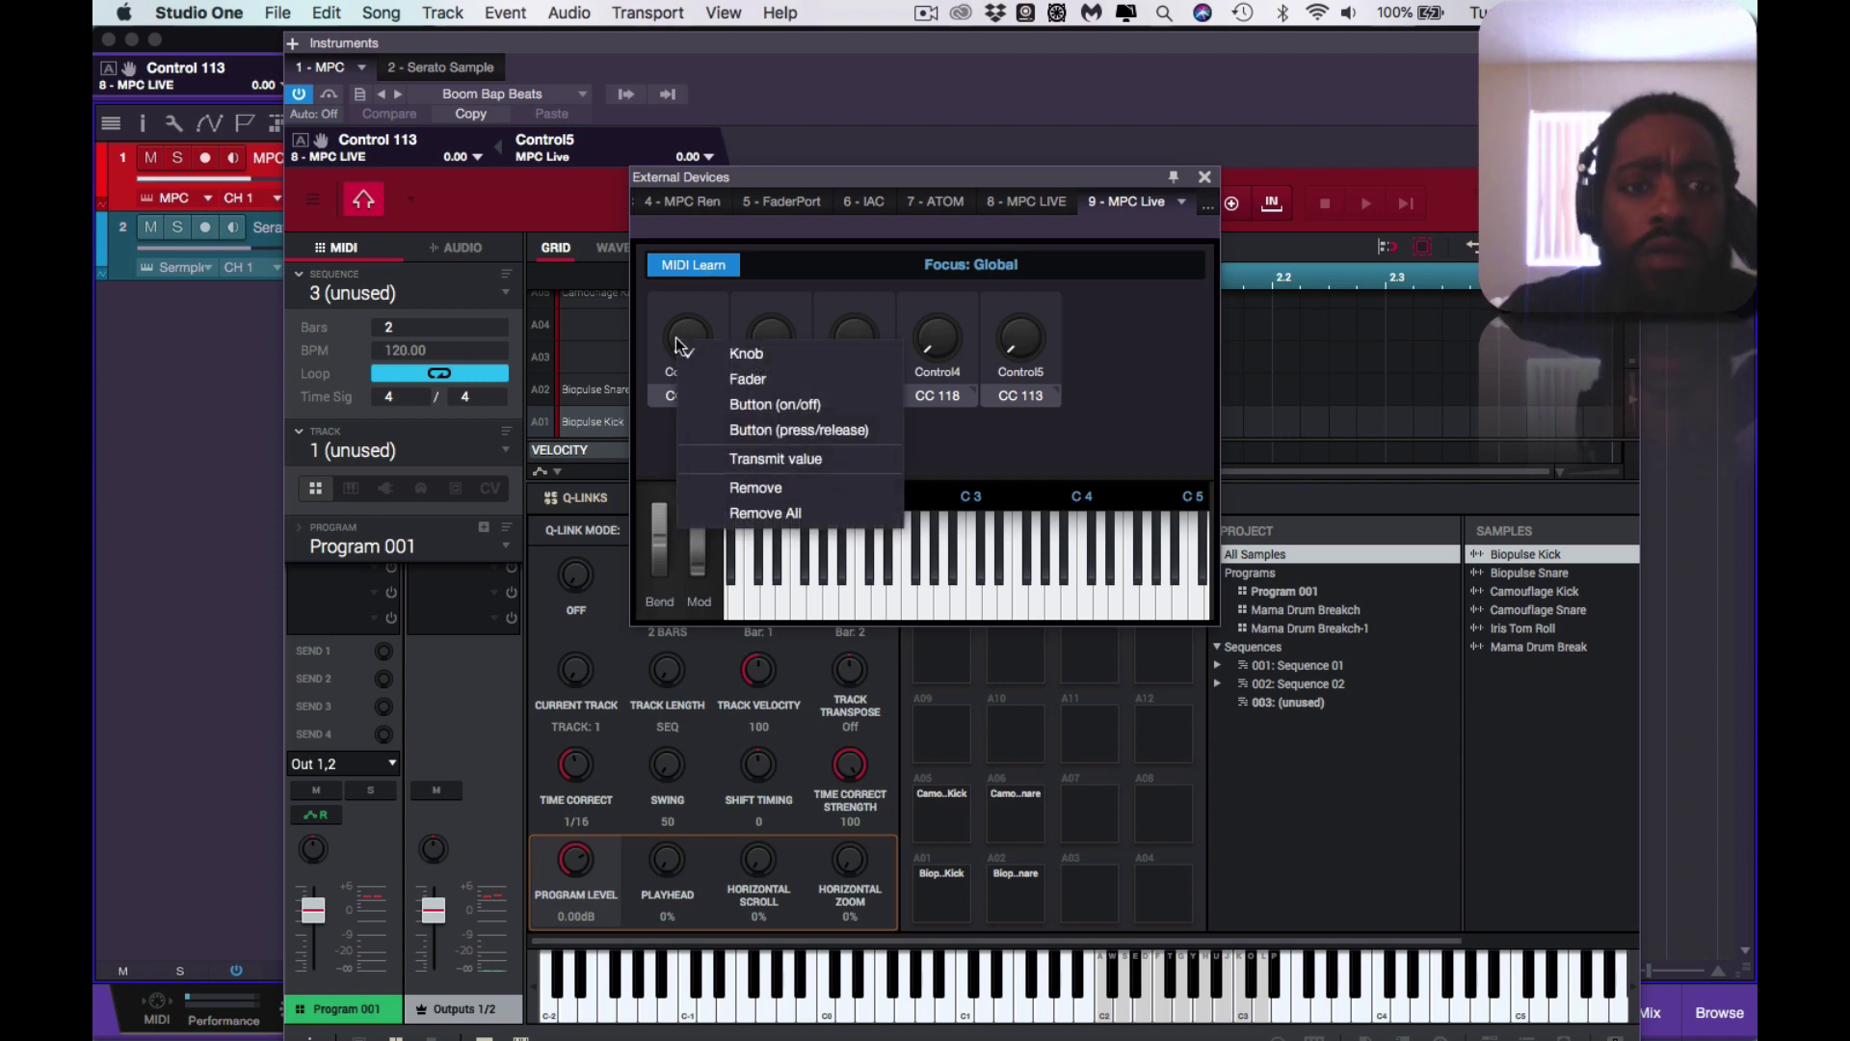
{"action": "left_click", "coordinate": [722, 434]}
{"action": "right_click", "coordinate": [777, 356]}
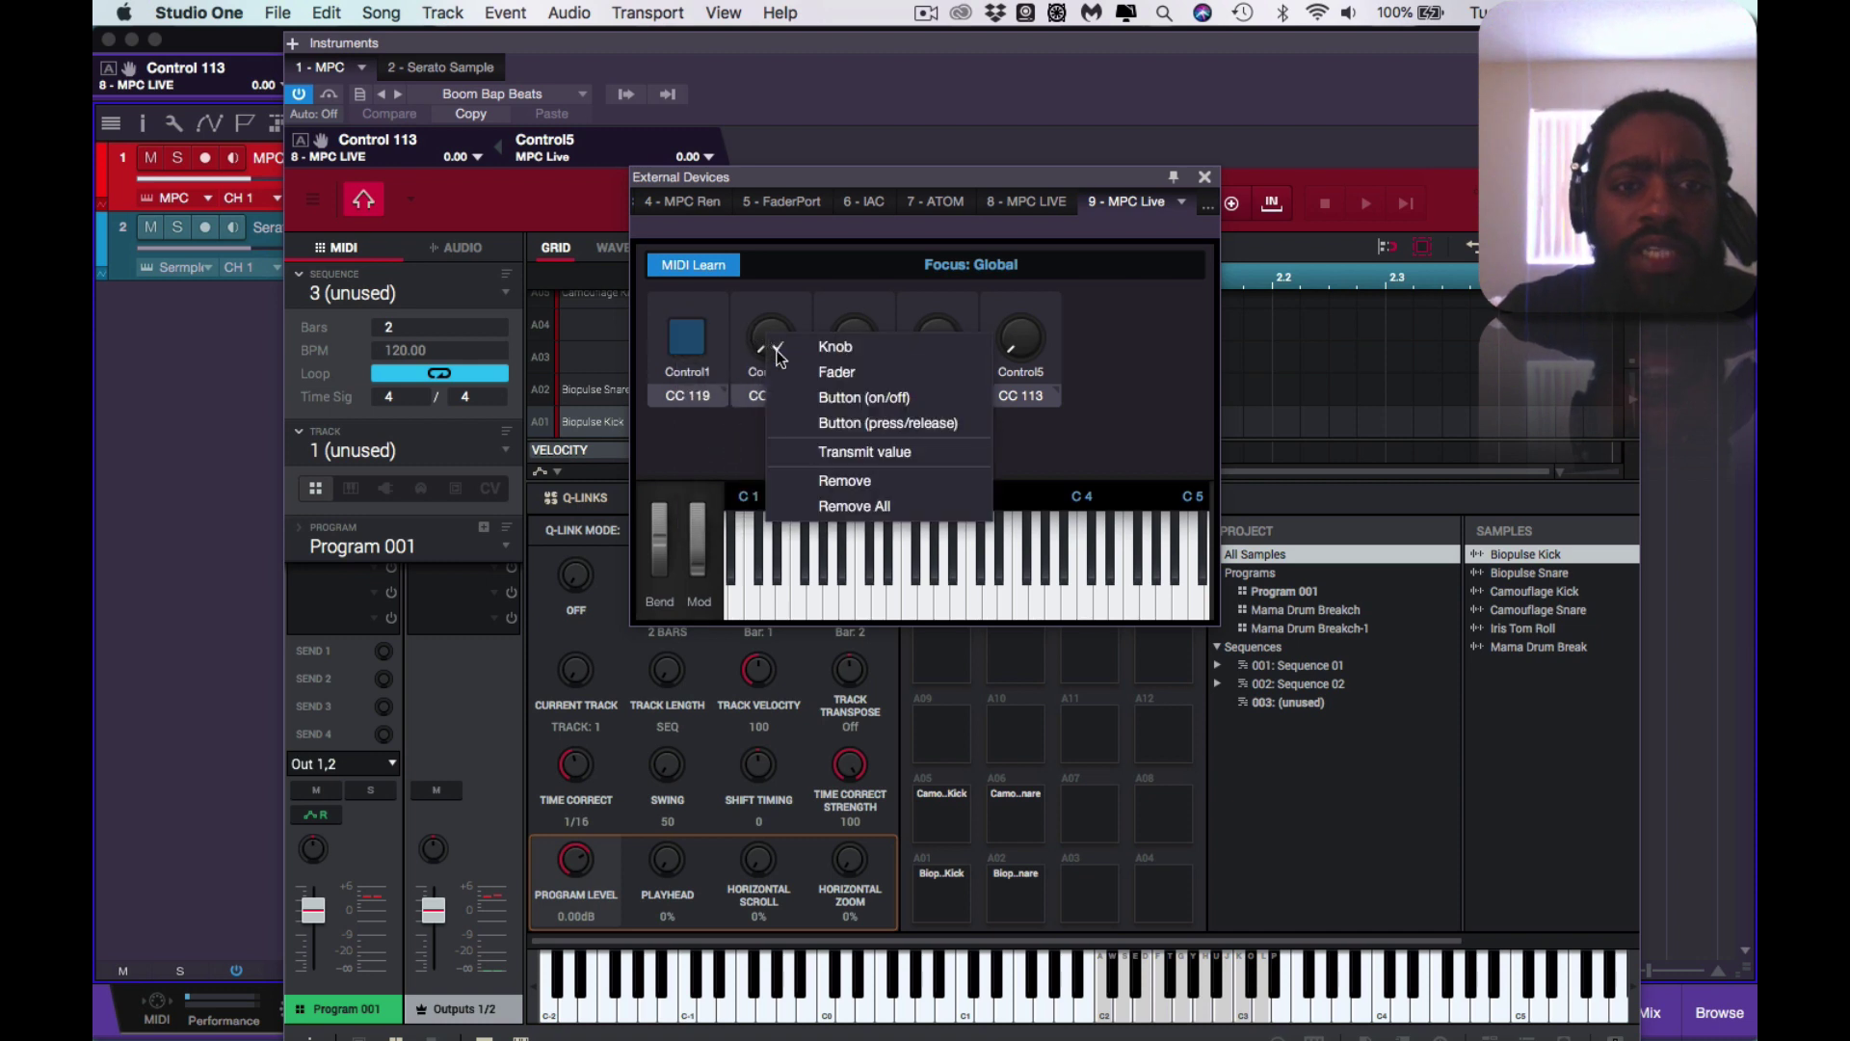
{"action": "left_click", "coordinate": [803, 414]}
- Pick a command for the first control, remove the extra fifth control, and adjust the second
{"action": "right_click", "coordinate": [687, 357]}
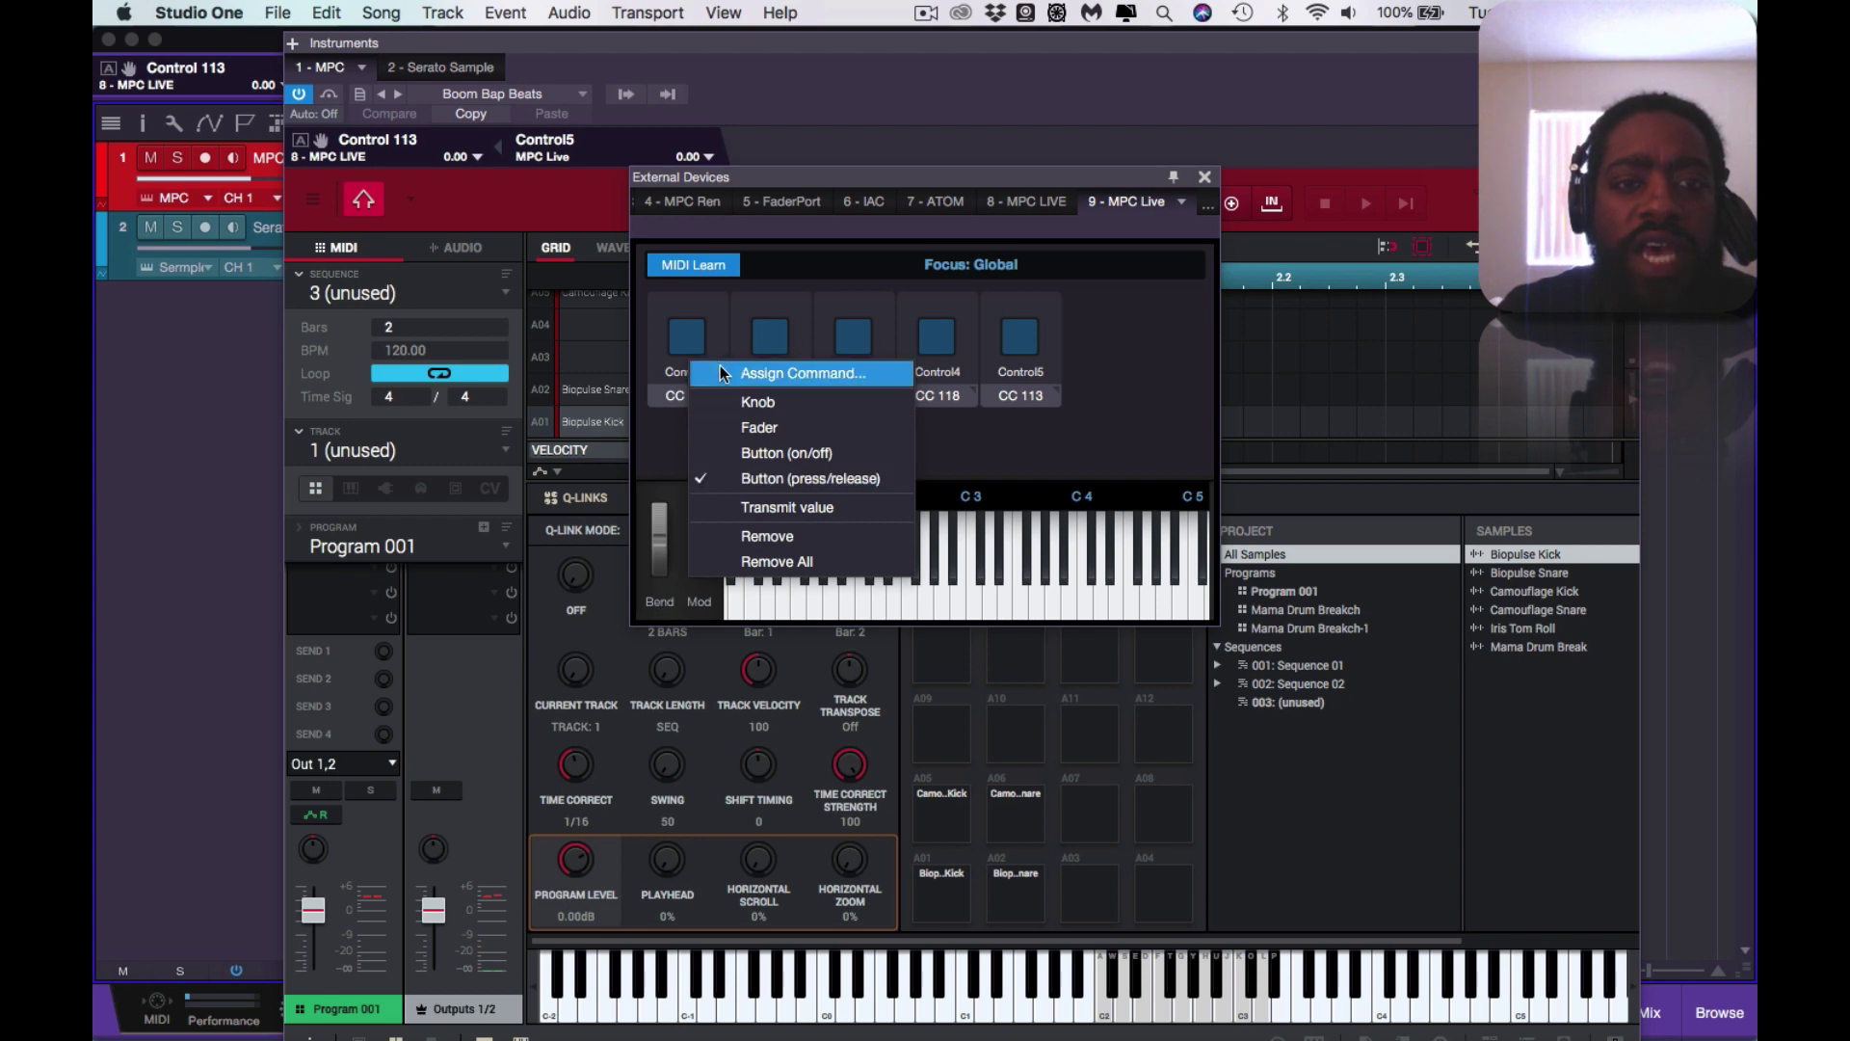
{"action": "left_click", "coordinate": [720, 372]}
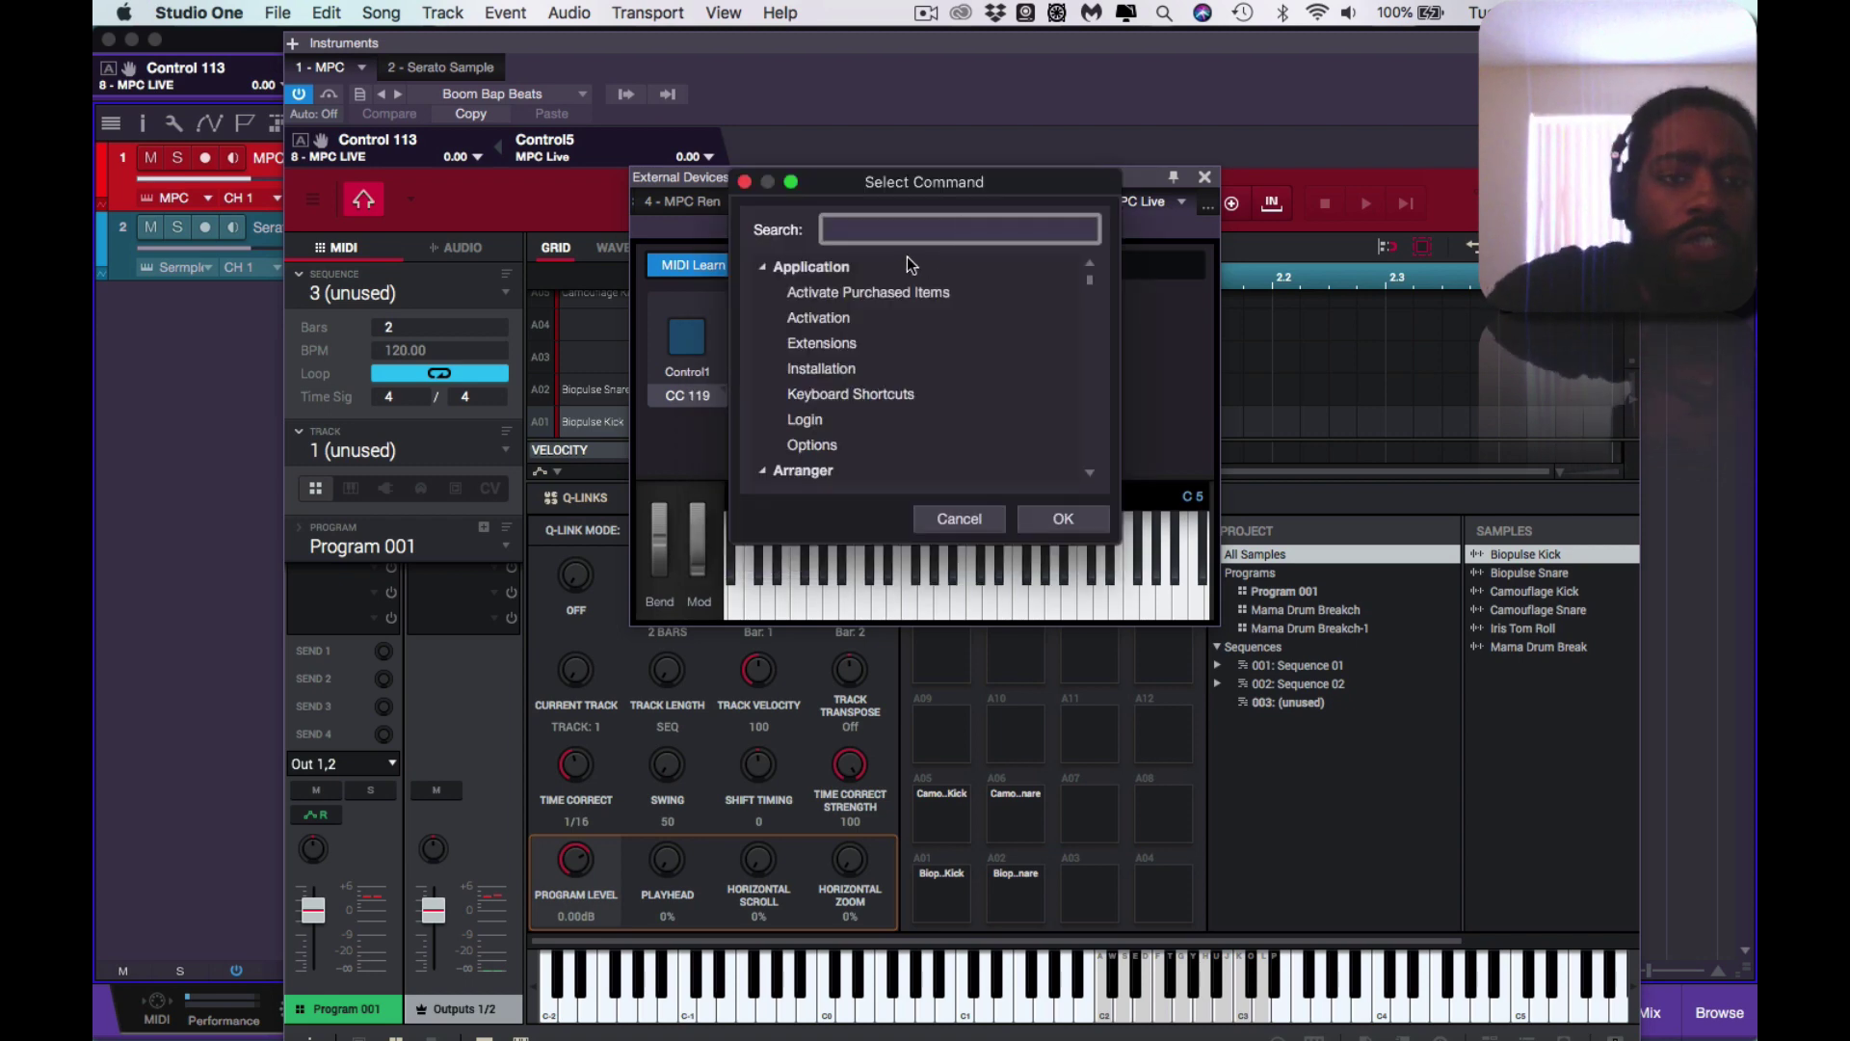
{"action": "scroll", "coordinate": [907, 255], "scroll_direction": "down", "scroll_amount": 5}
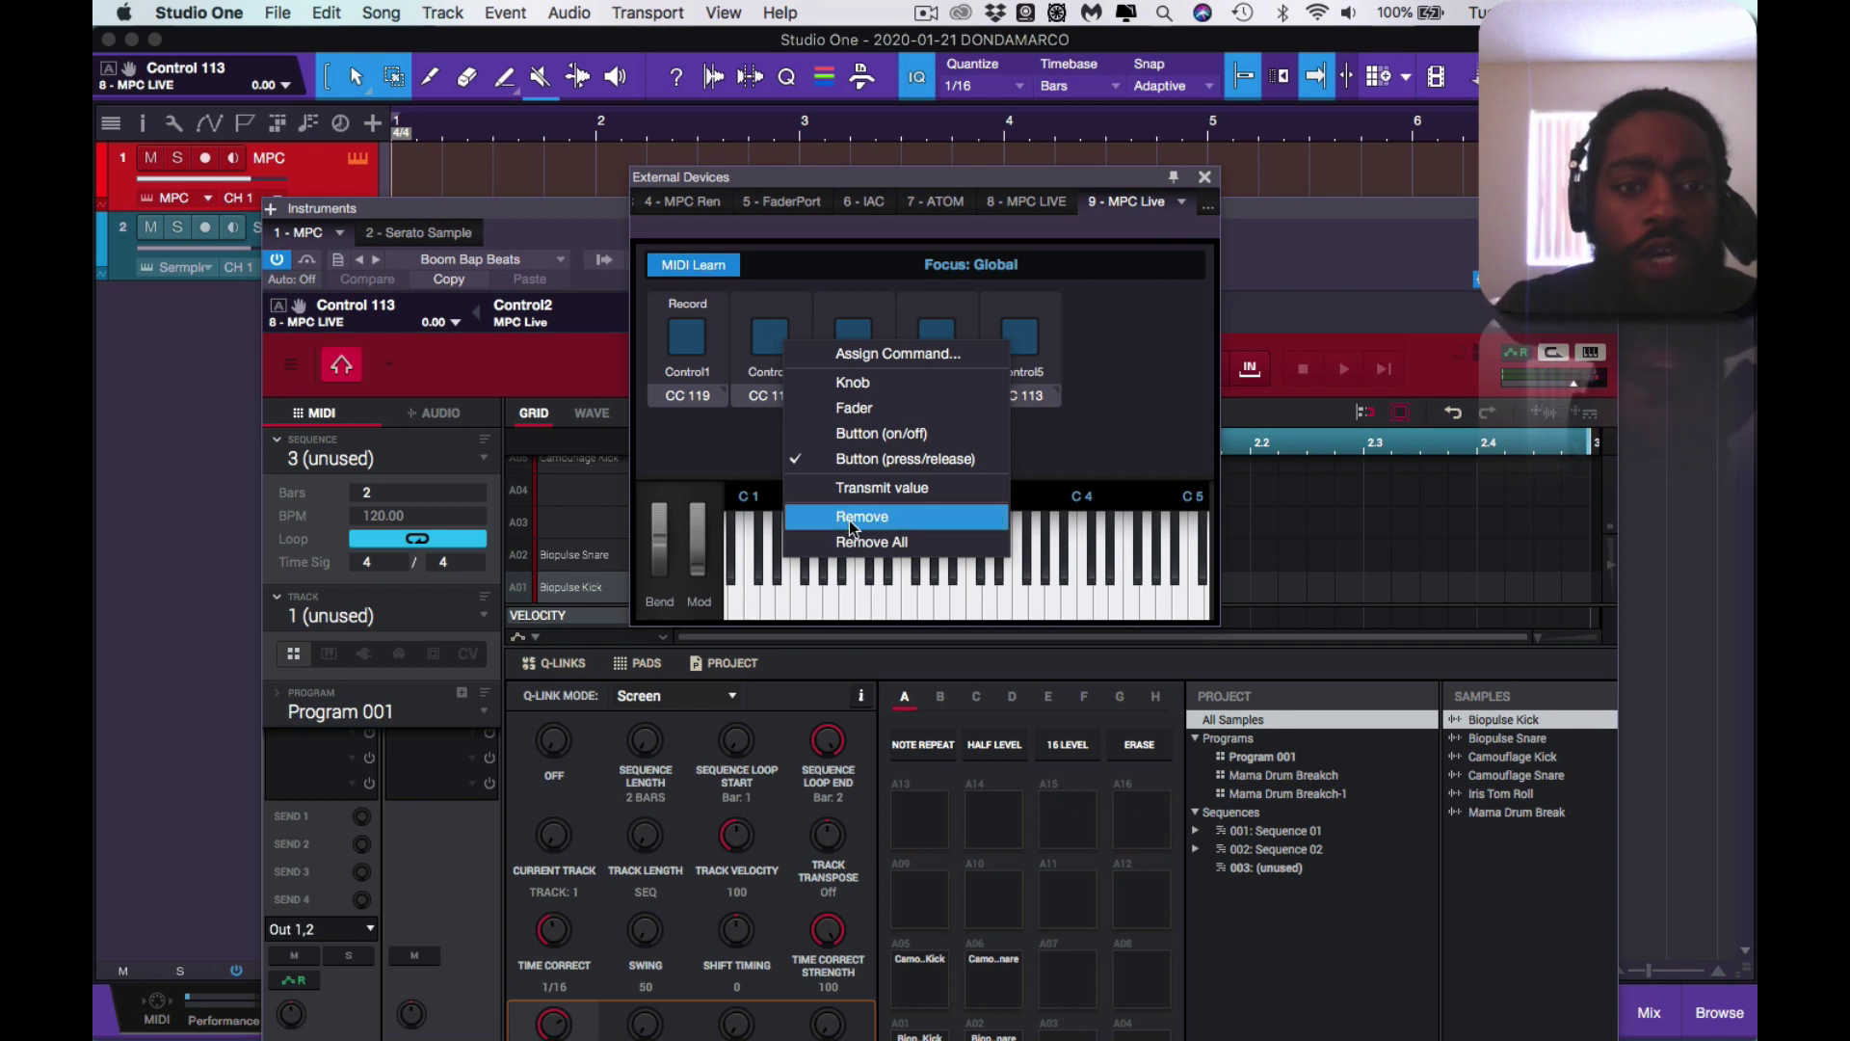
{"action": "left_click", "coordinate": [849, 520]}
{"action": "right_click", "coordinate": [785, 356]}
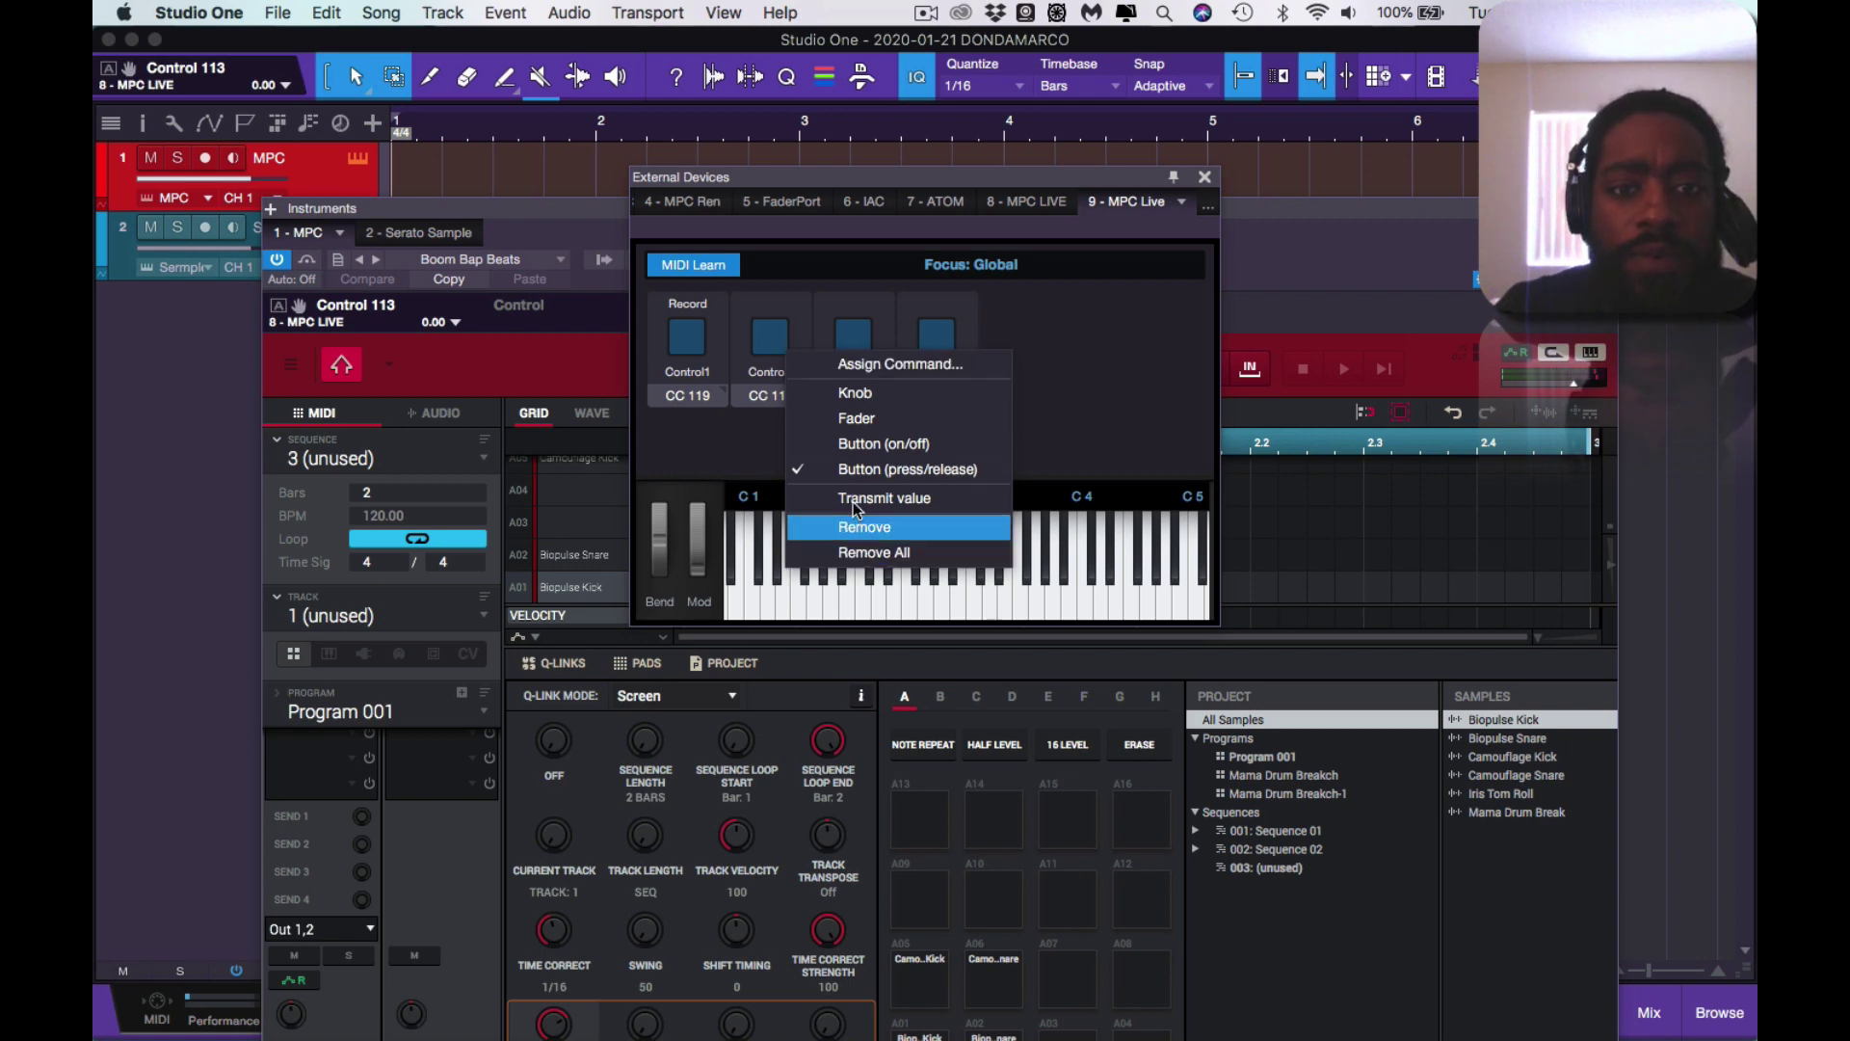
{"action": "left_click", "coordinate": [839, 364]}
{"action": "key", "text": "Return"}
- Map the fourth control to Play from Loop Start and the next to Set Play Start Marker
{"action": "right_click", "coordinate": [848, 342]}
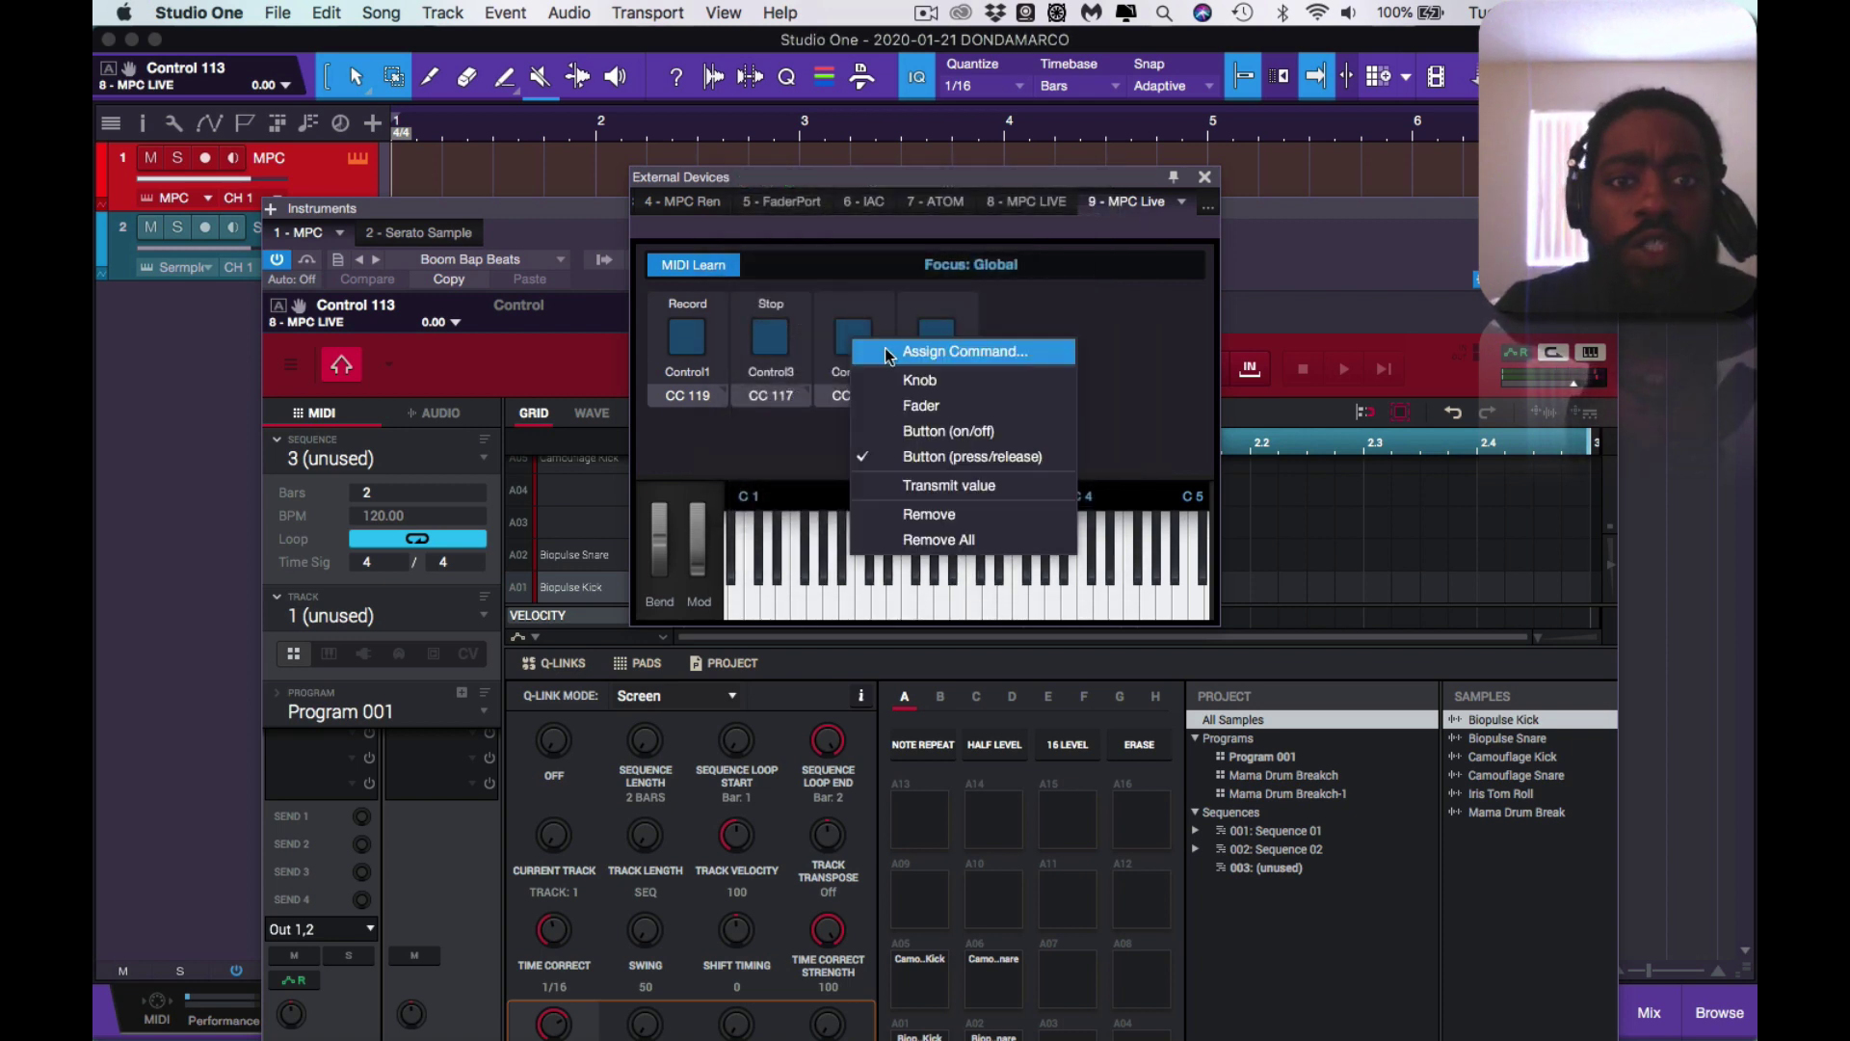
{"action": "left_click", "coordinate": [892, 355]}
{"action": "type", "text": "play"}
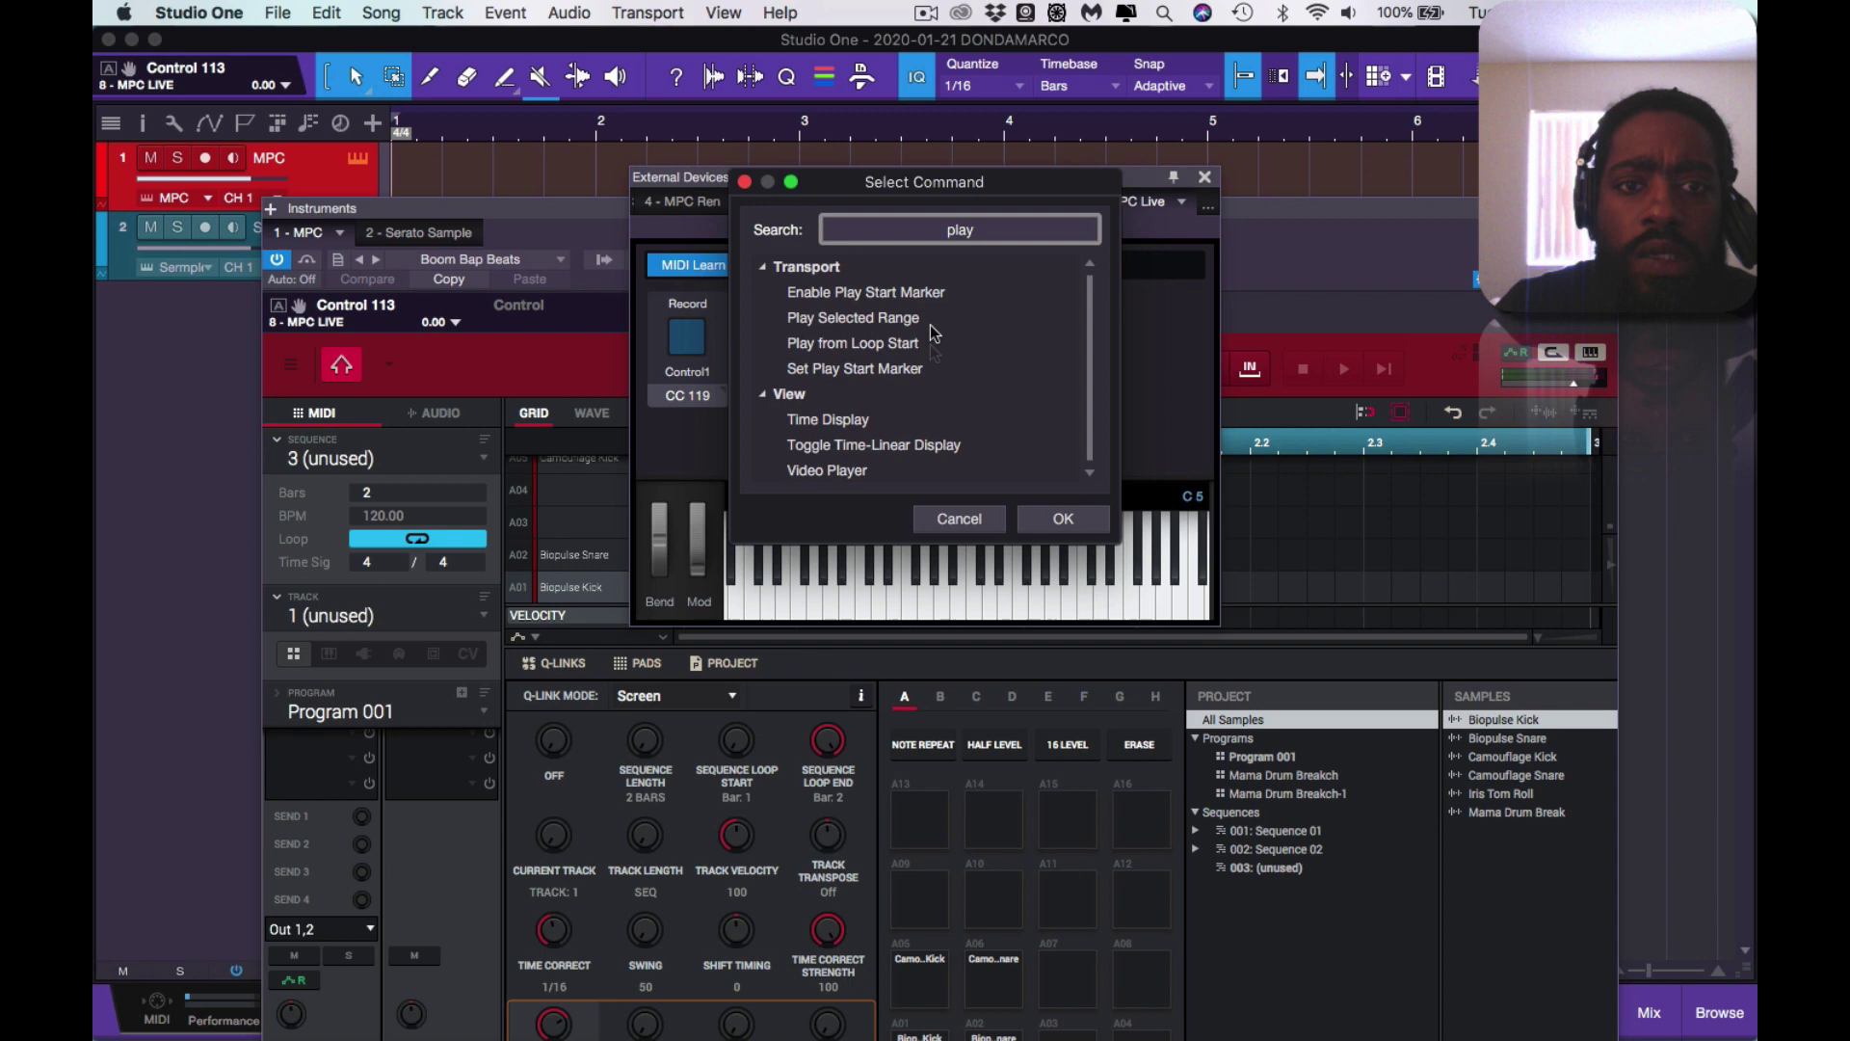
{"action": "left_click", "coordinate": [920, 347]}
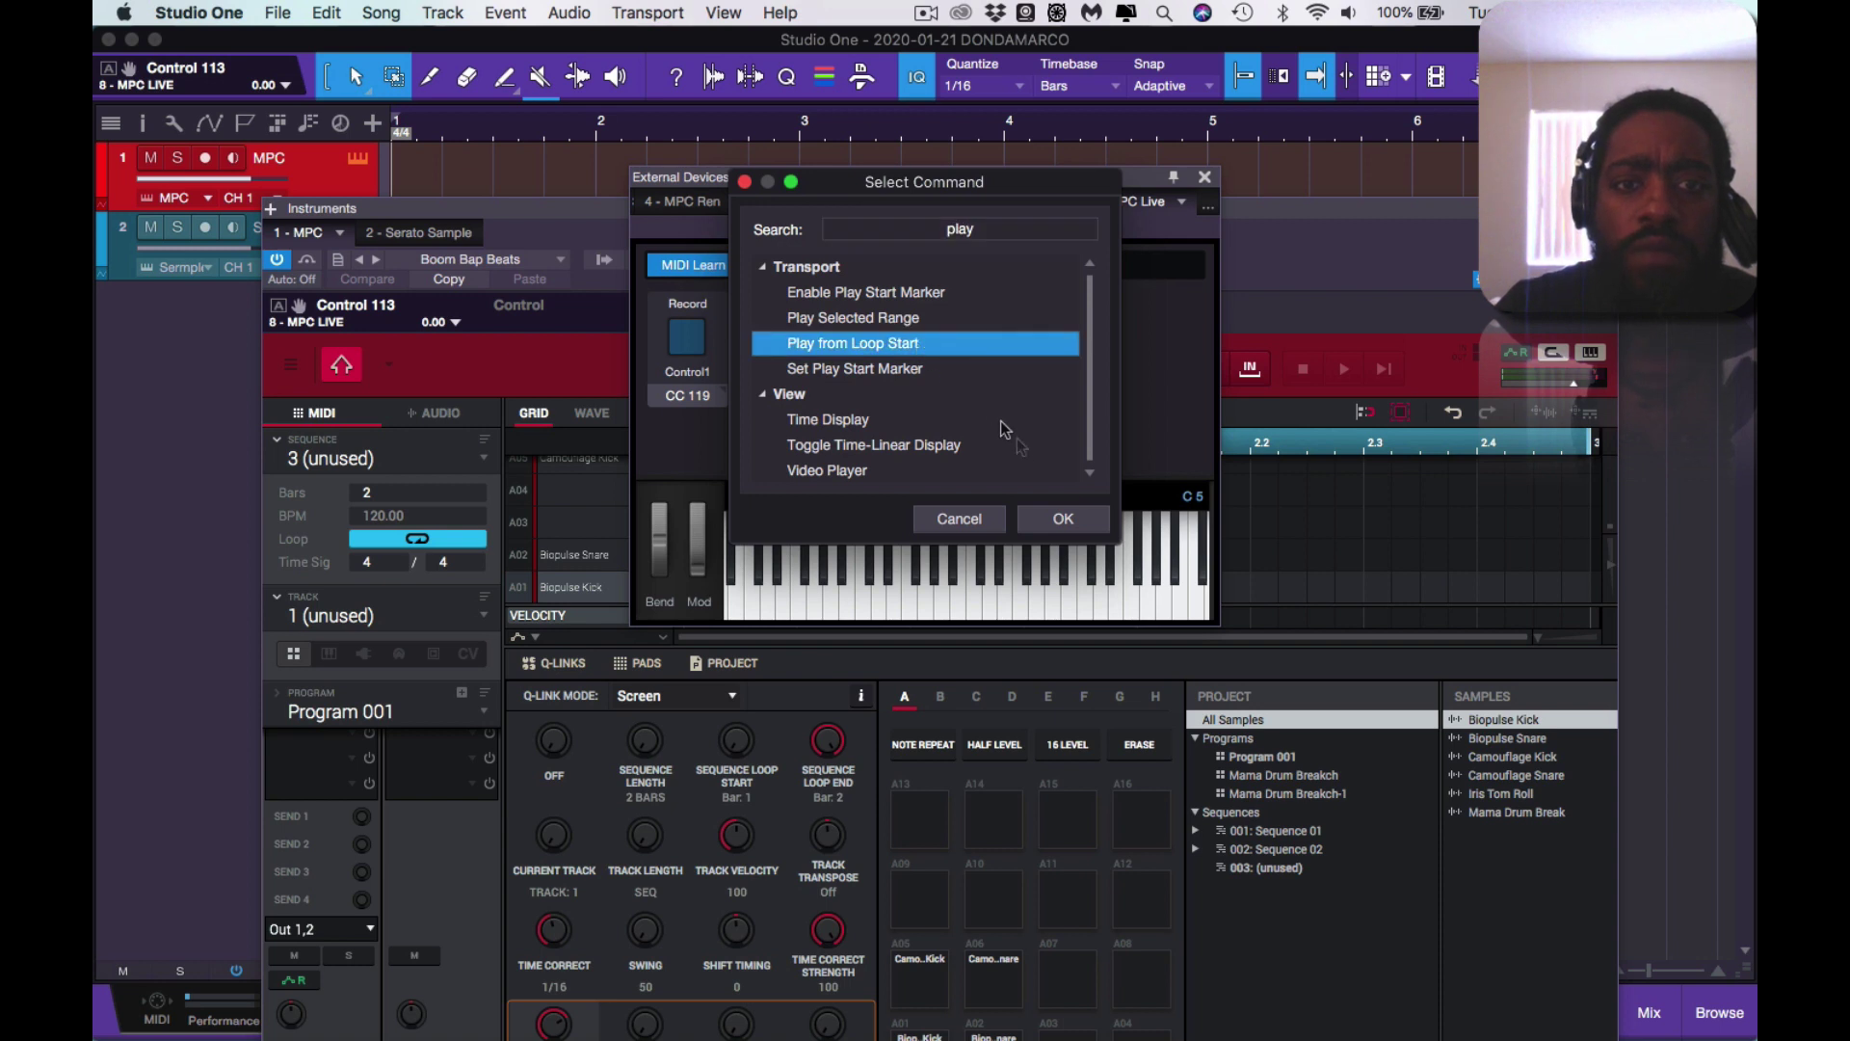
{"action": "left_click", "coordinate": [1089, 518]}
{"action": "right_click", "coordinate": [954, 339]}
{"action": "left_click", "coordinate": [969, 353]}
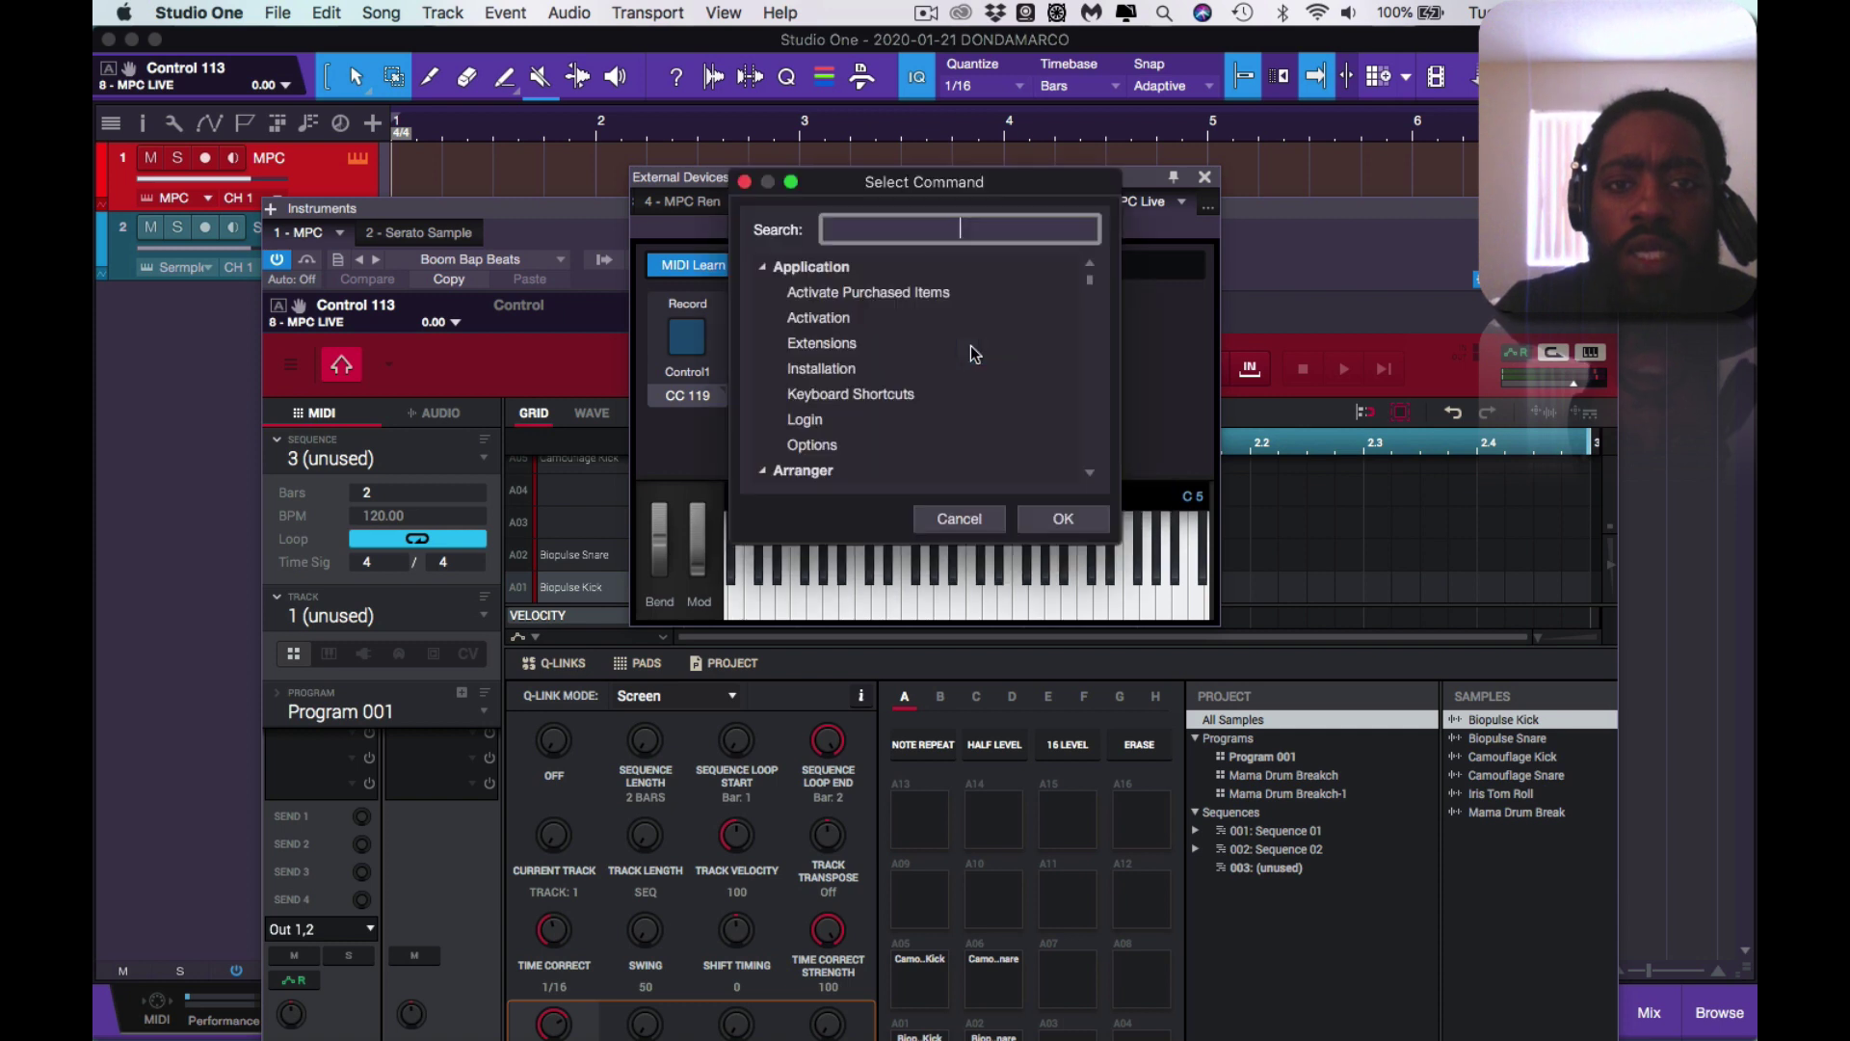
{"action": "type", "text": "play"}
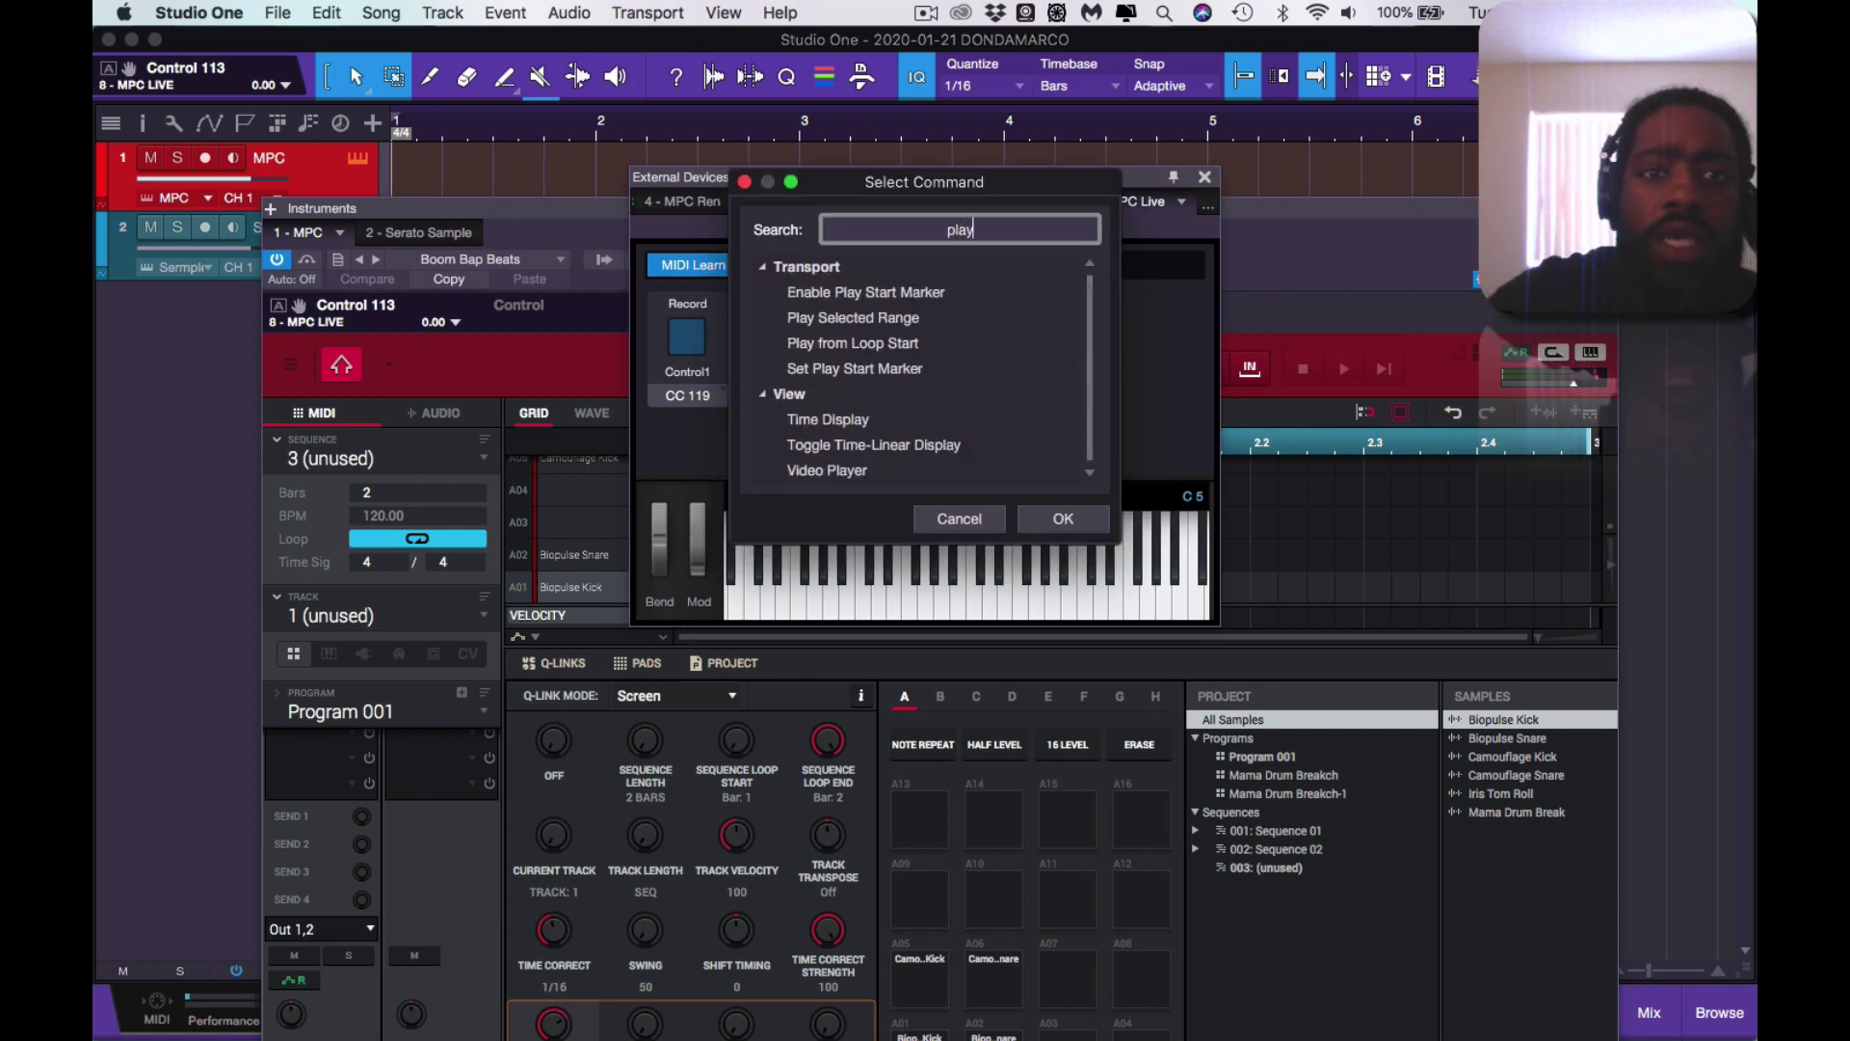
{"action": "left_click", "coordinate": [908, 371]}
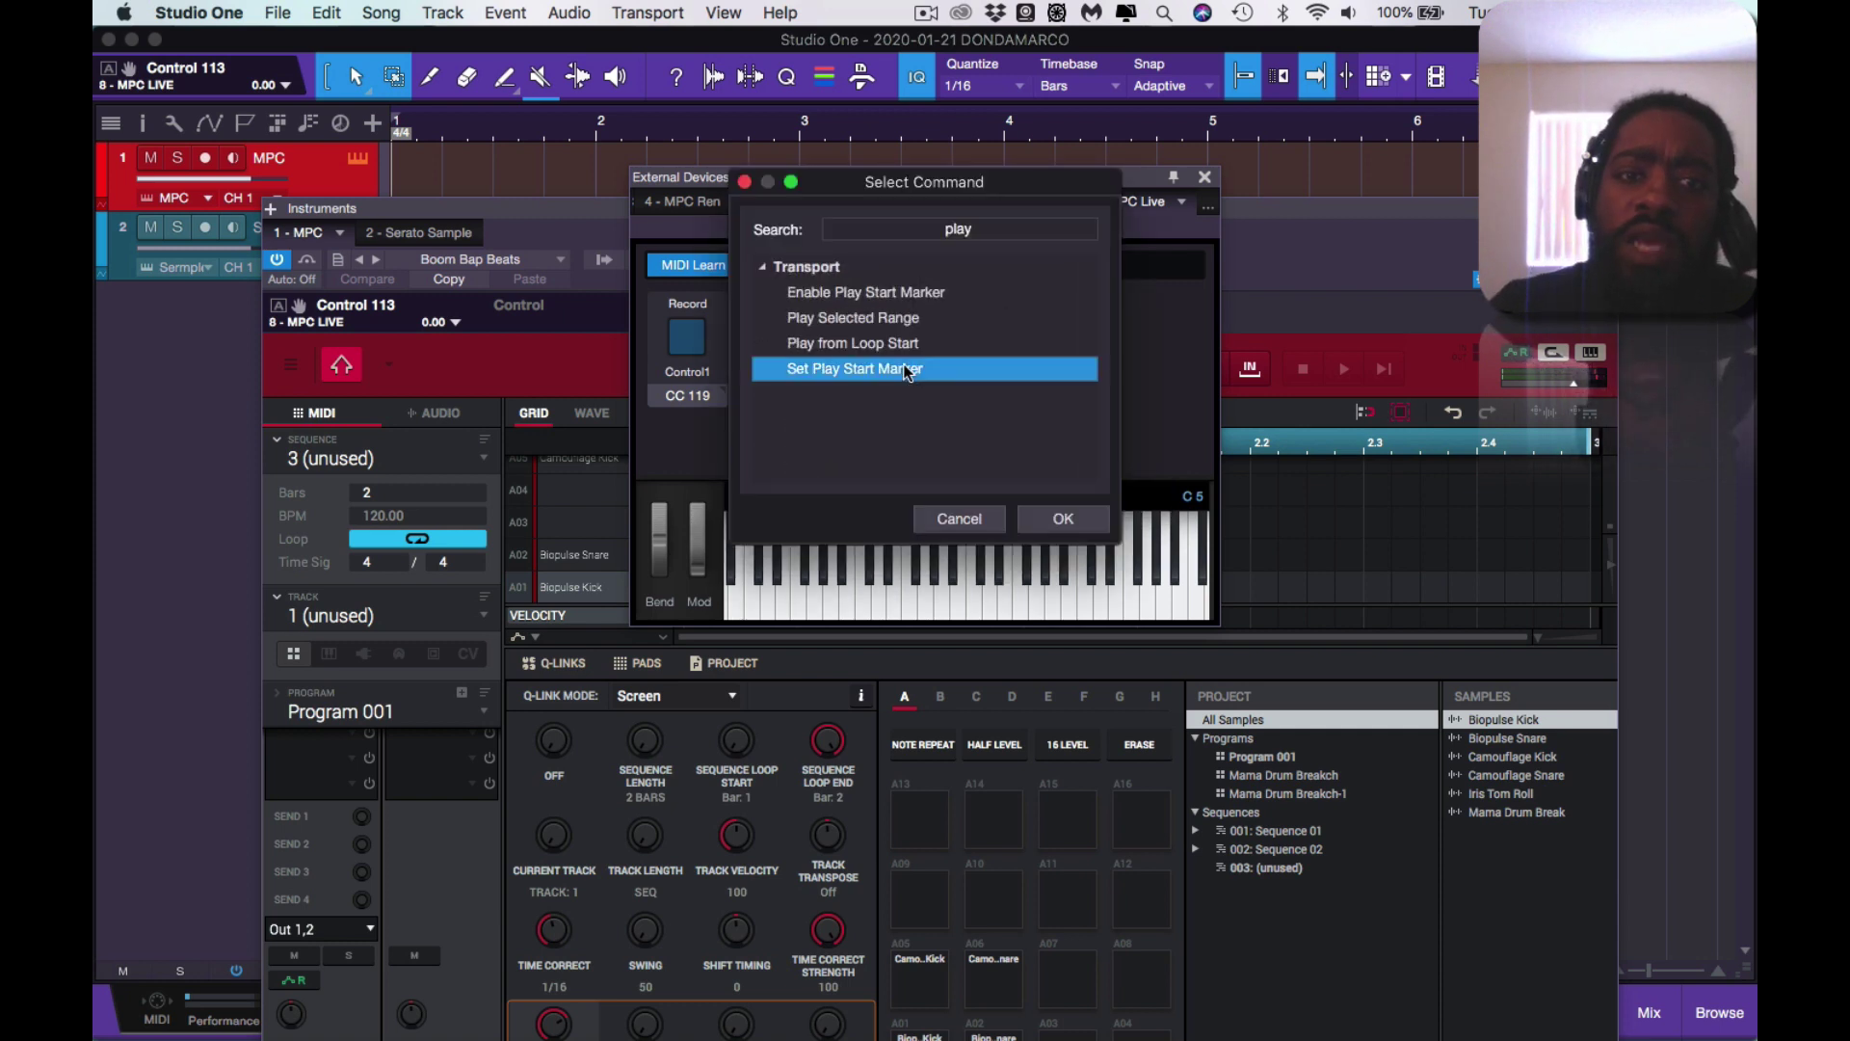
- Confirm Set Play Start Marker, set the play start in the ruler, and close External Devices
{"action": "left_click", "coordinate": [1063, 518]}
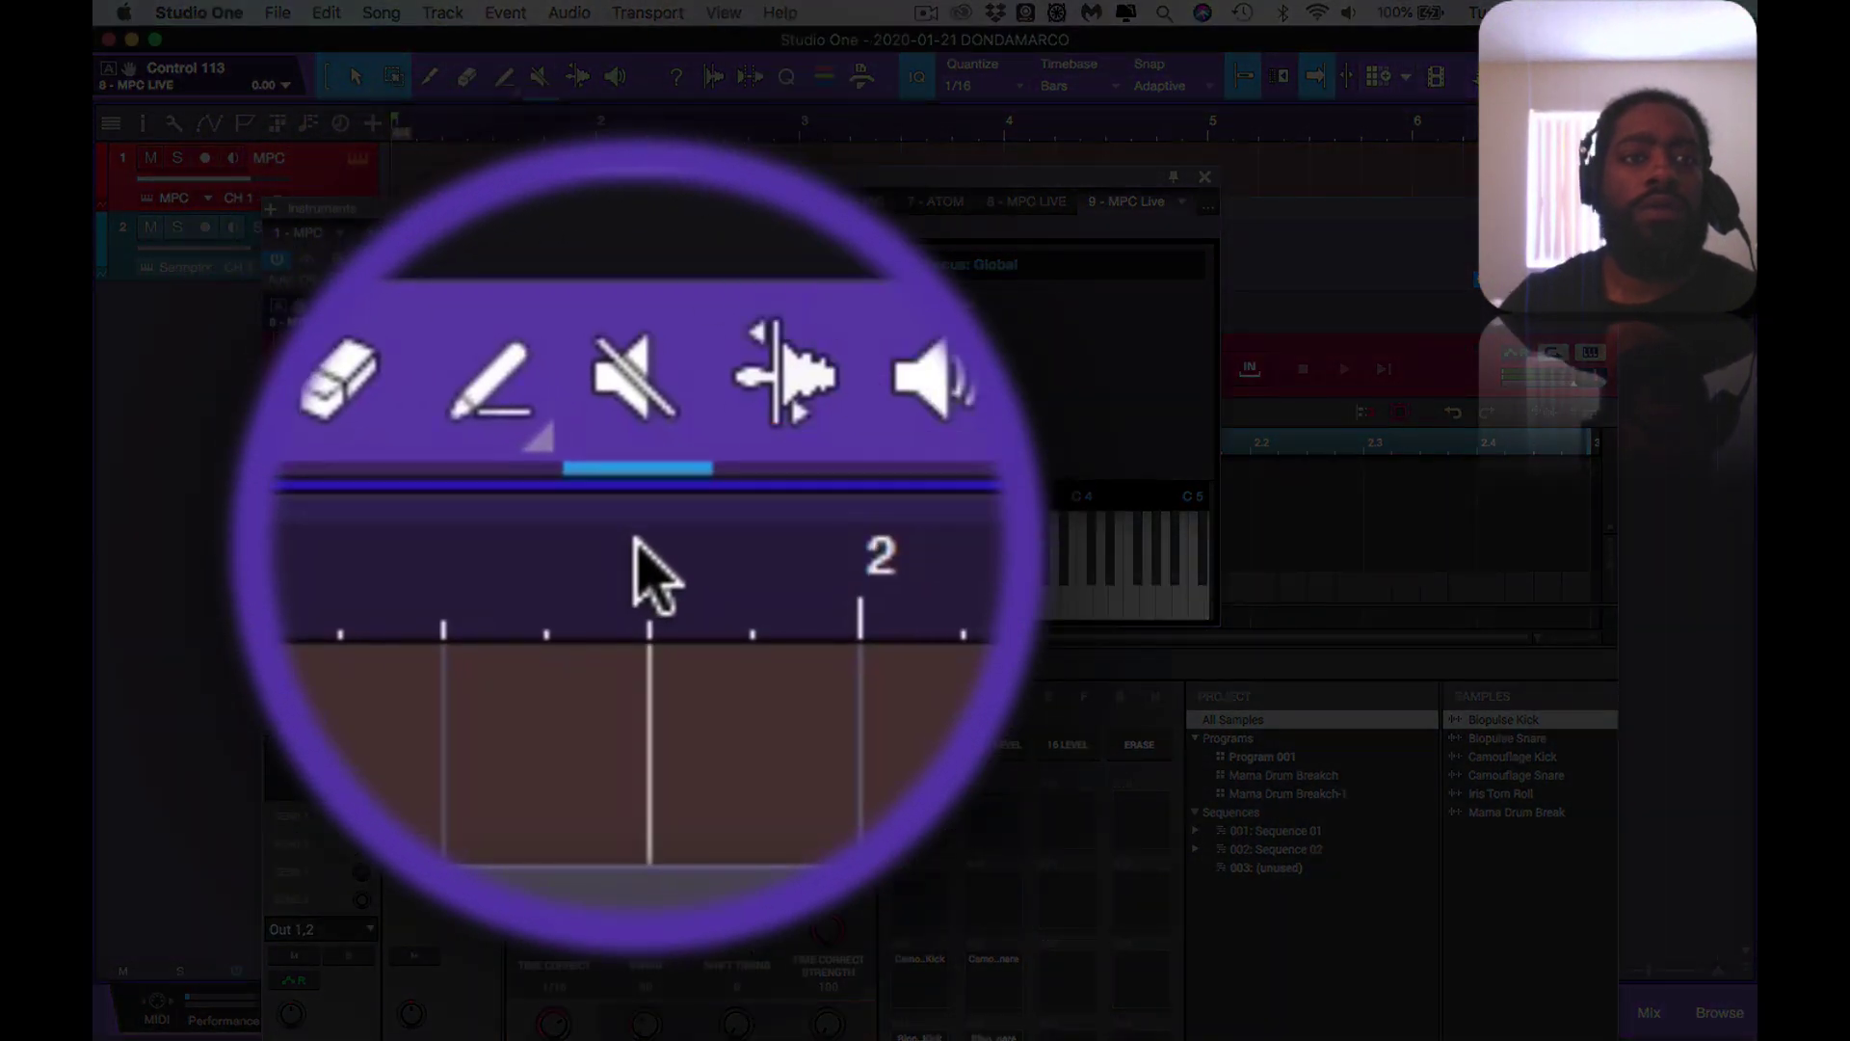
{"action": "left_click", "coordinate": [636, 546]}
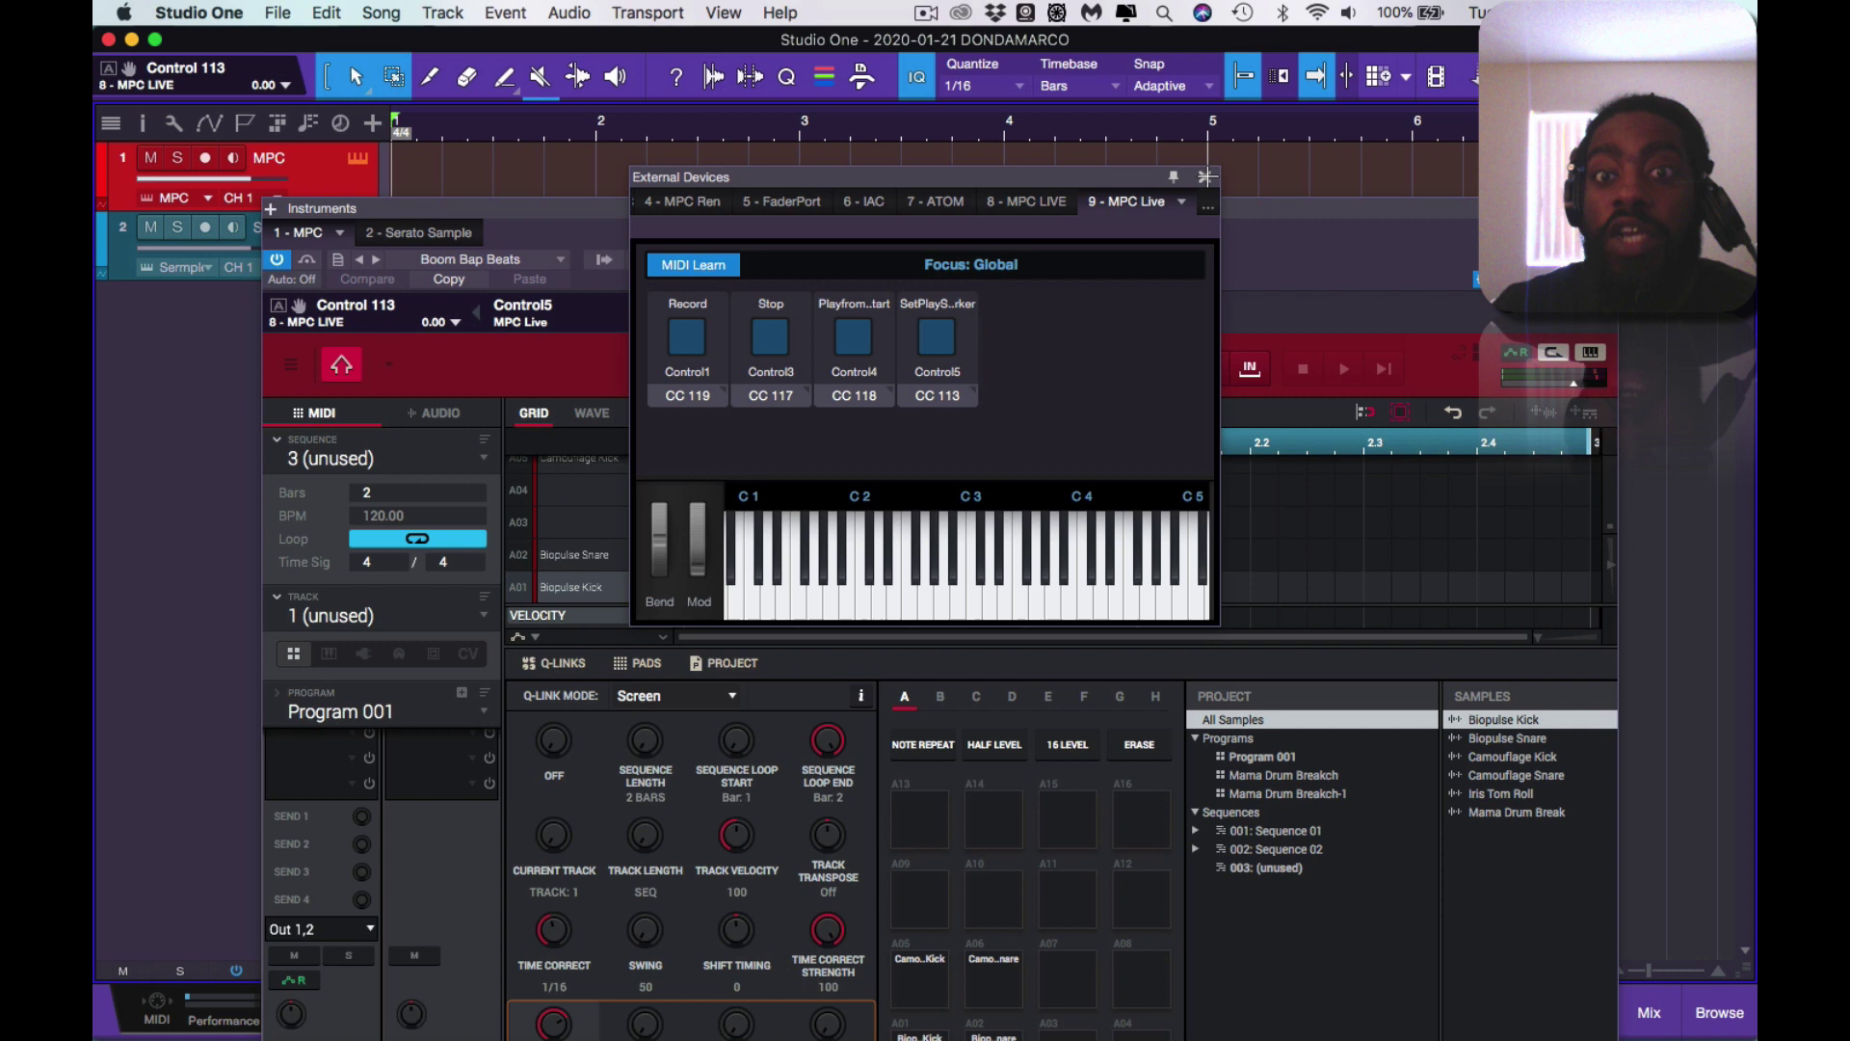
{"action": "left_click", "coordinate": [1207, 177]}
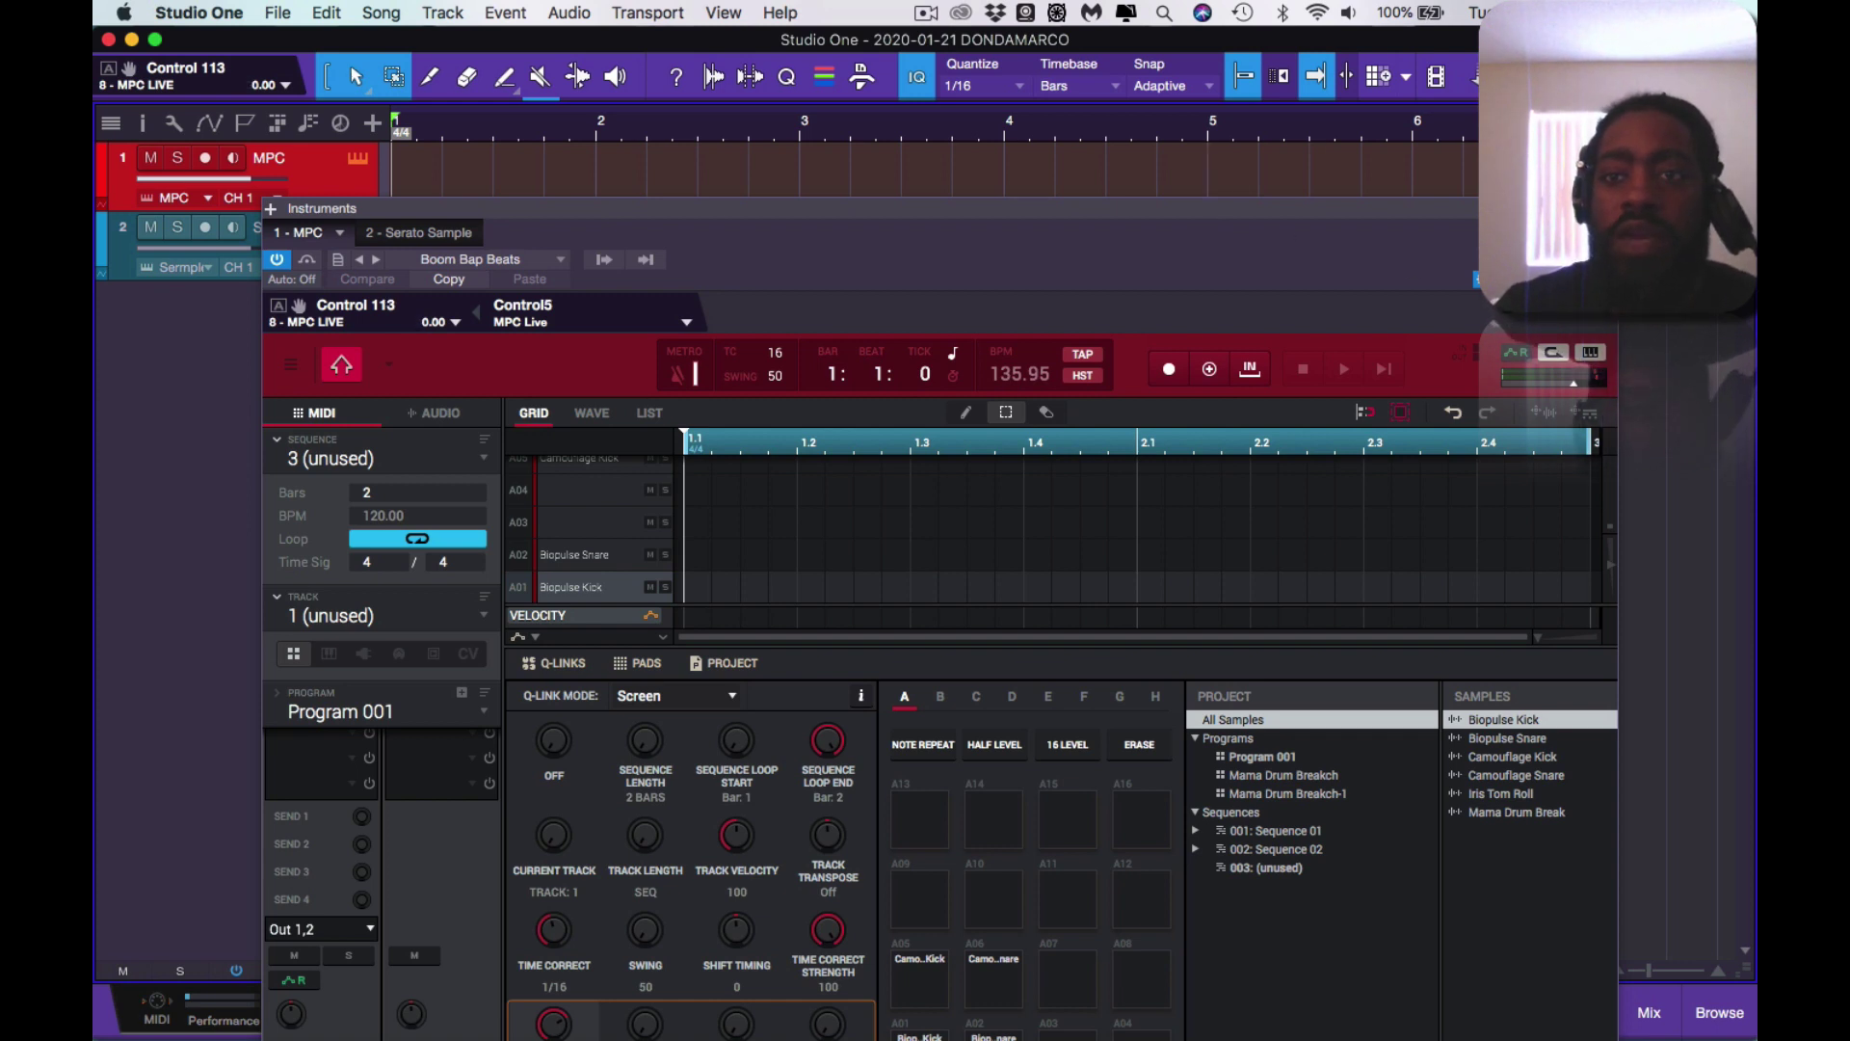
{"action": "type", "text": "play"}
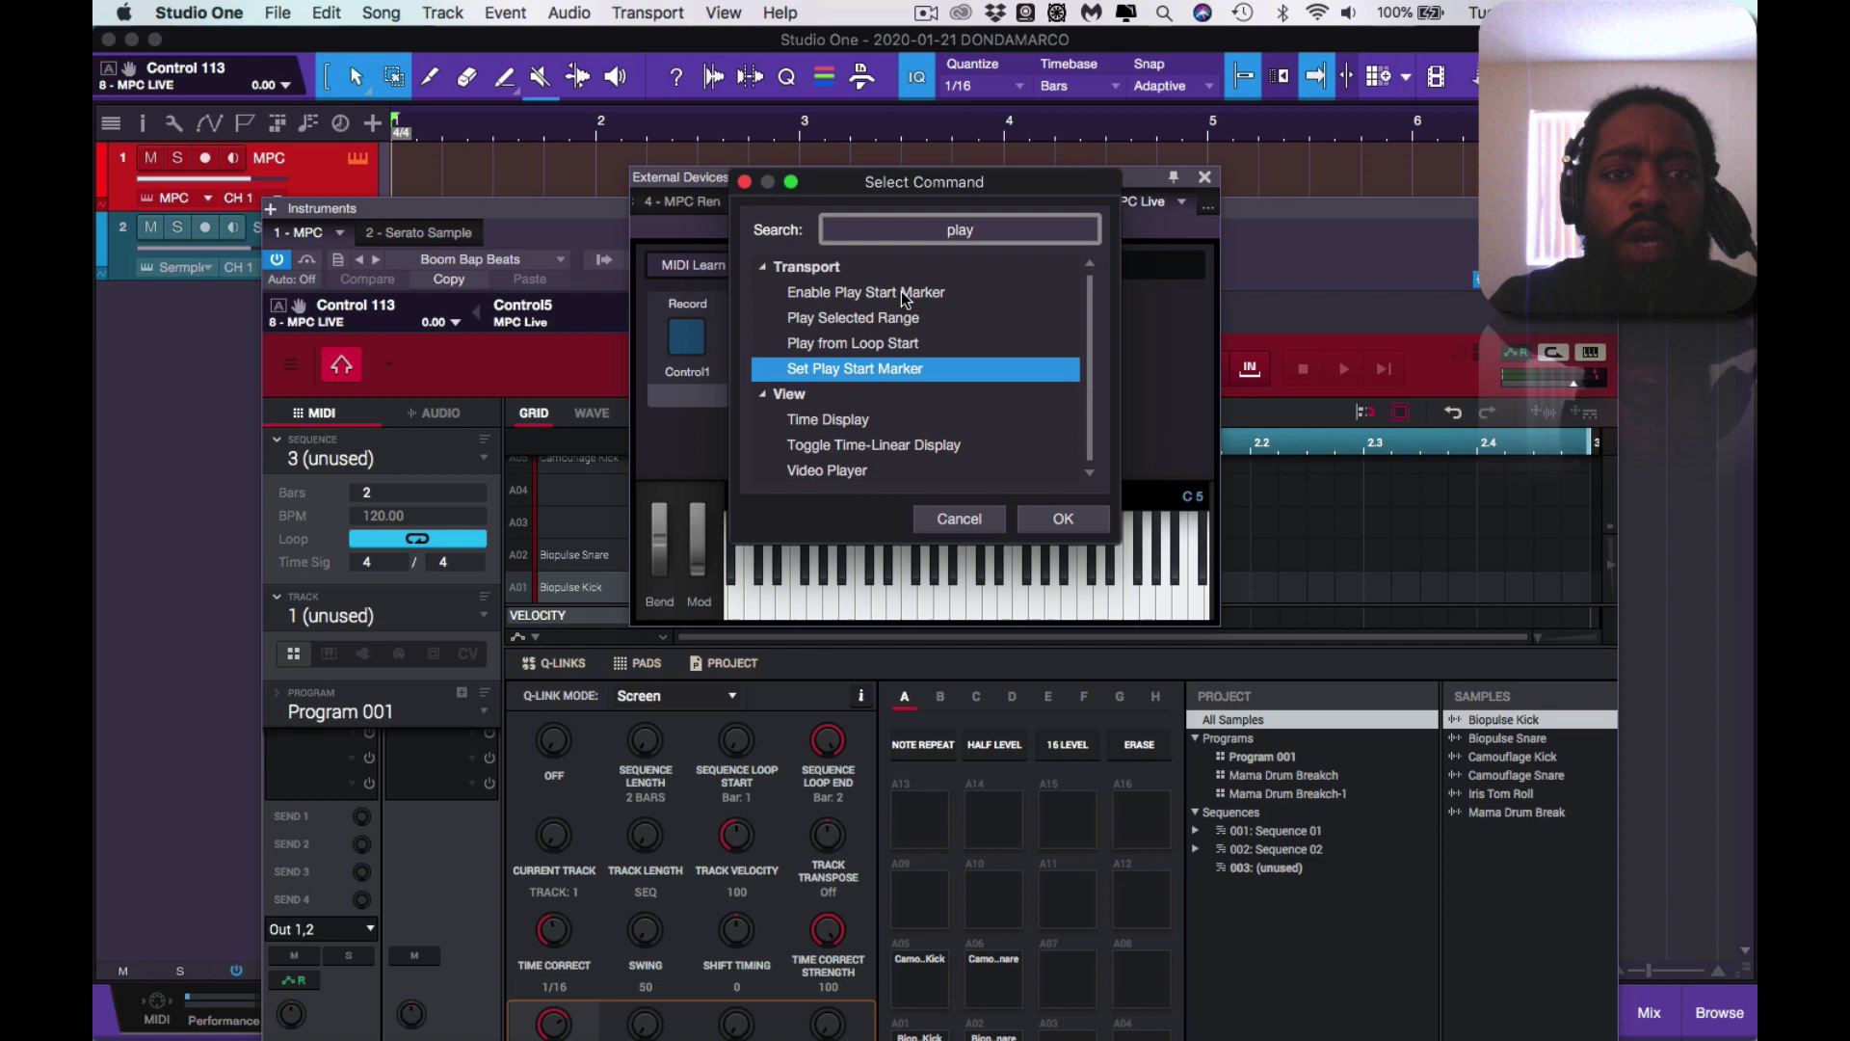
- Choose the Enable Play Start Marker command and move the play position later in the song
{"action": "left_click", "coordinate": [901, 290]}
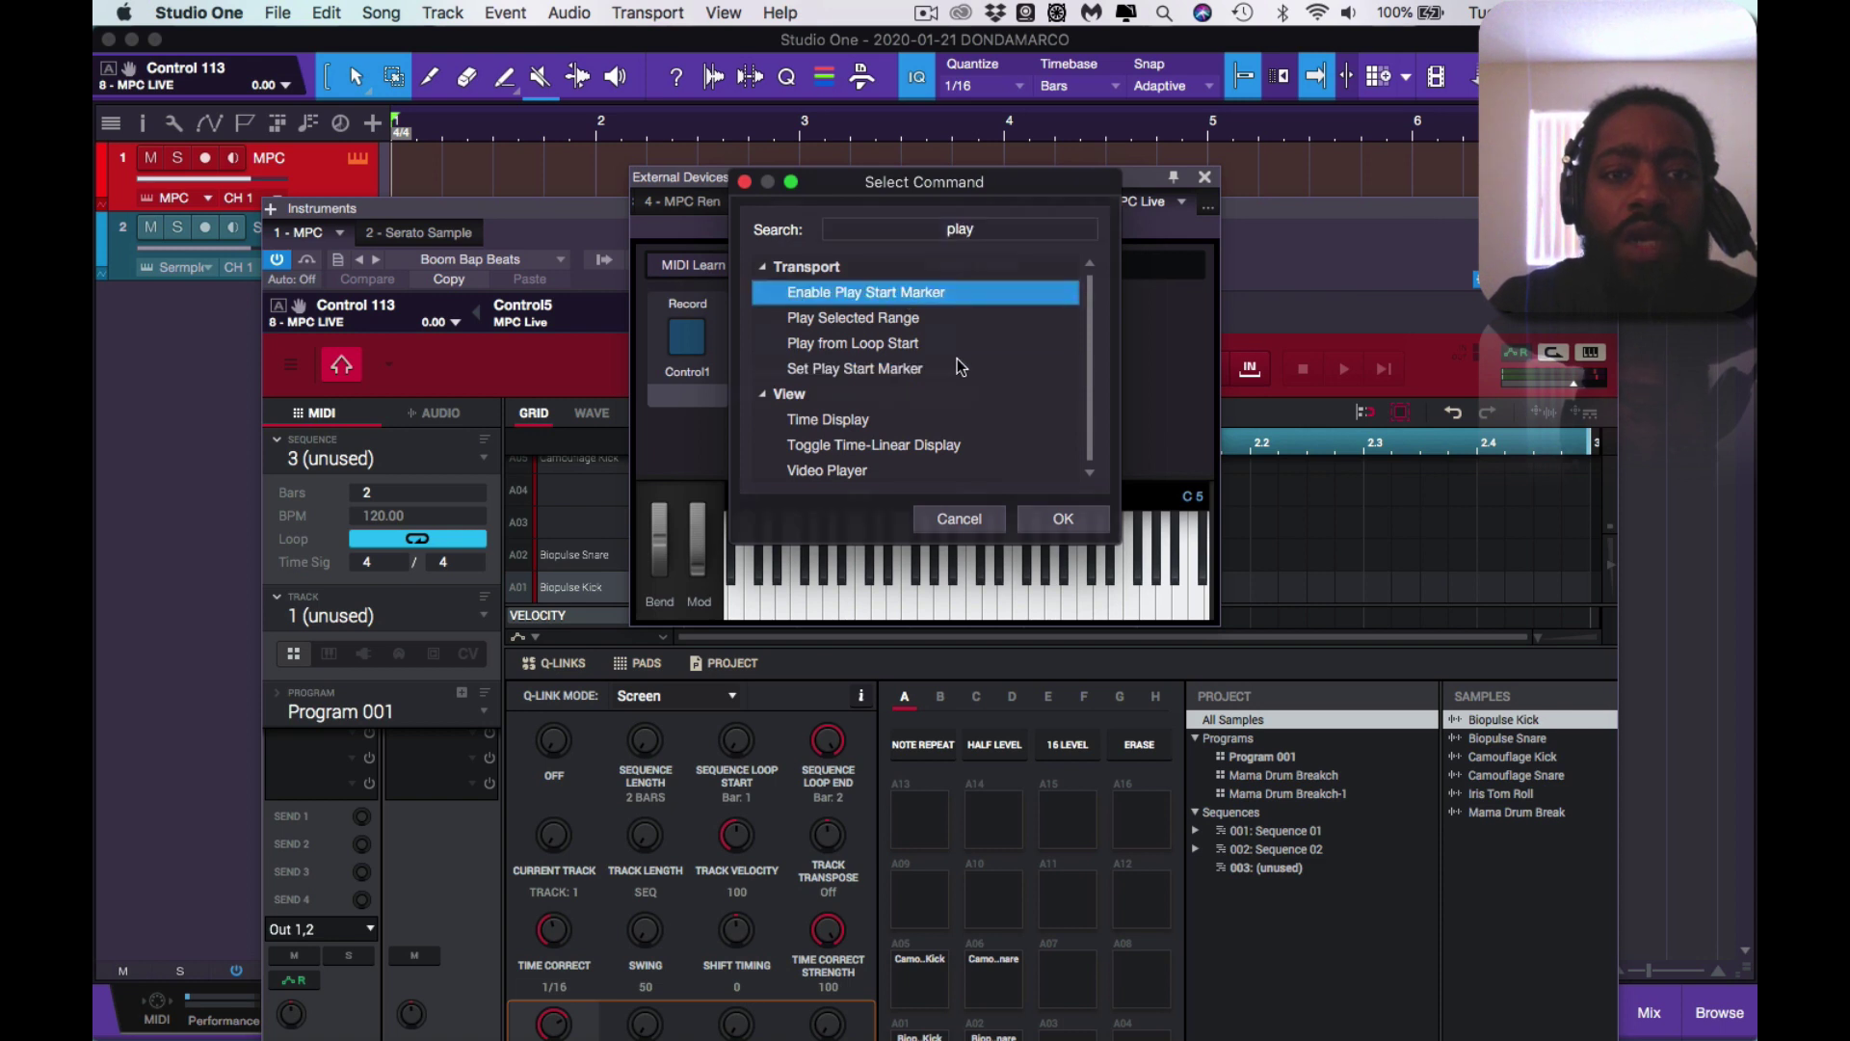
{"action": "left_click", "coordinate": [1060, 519]}
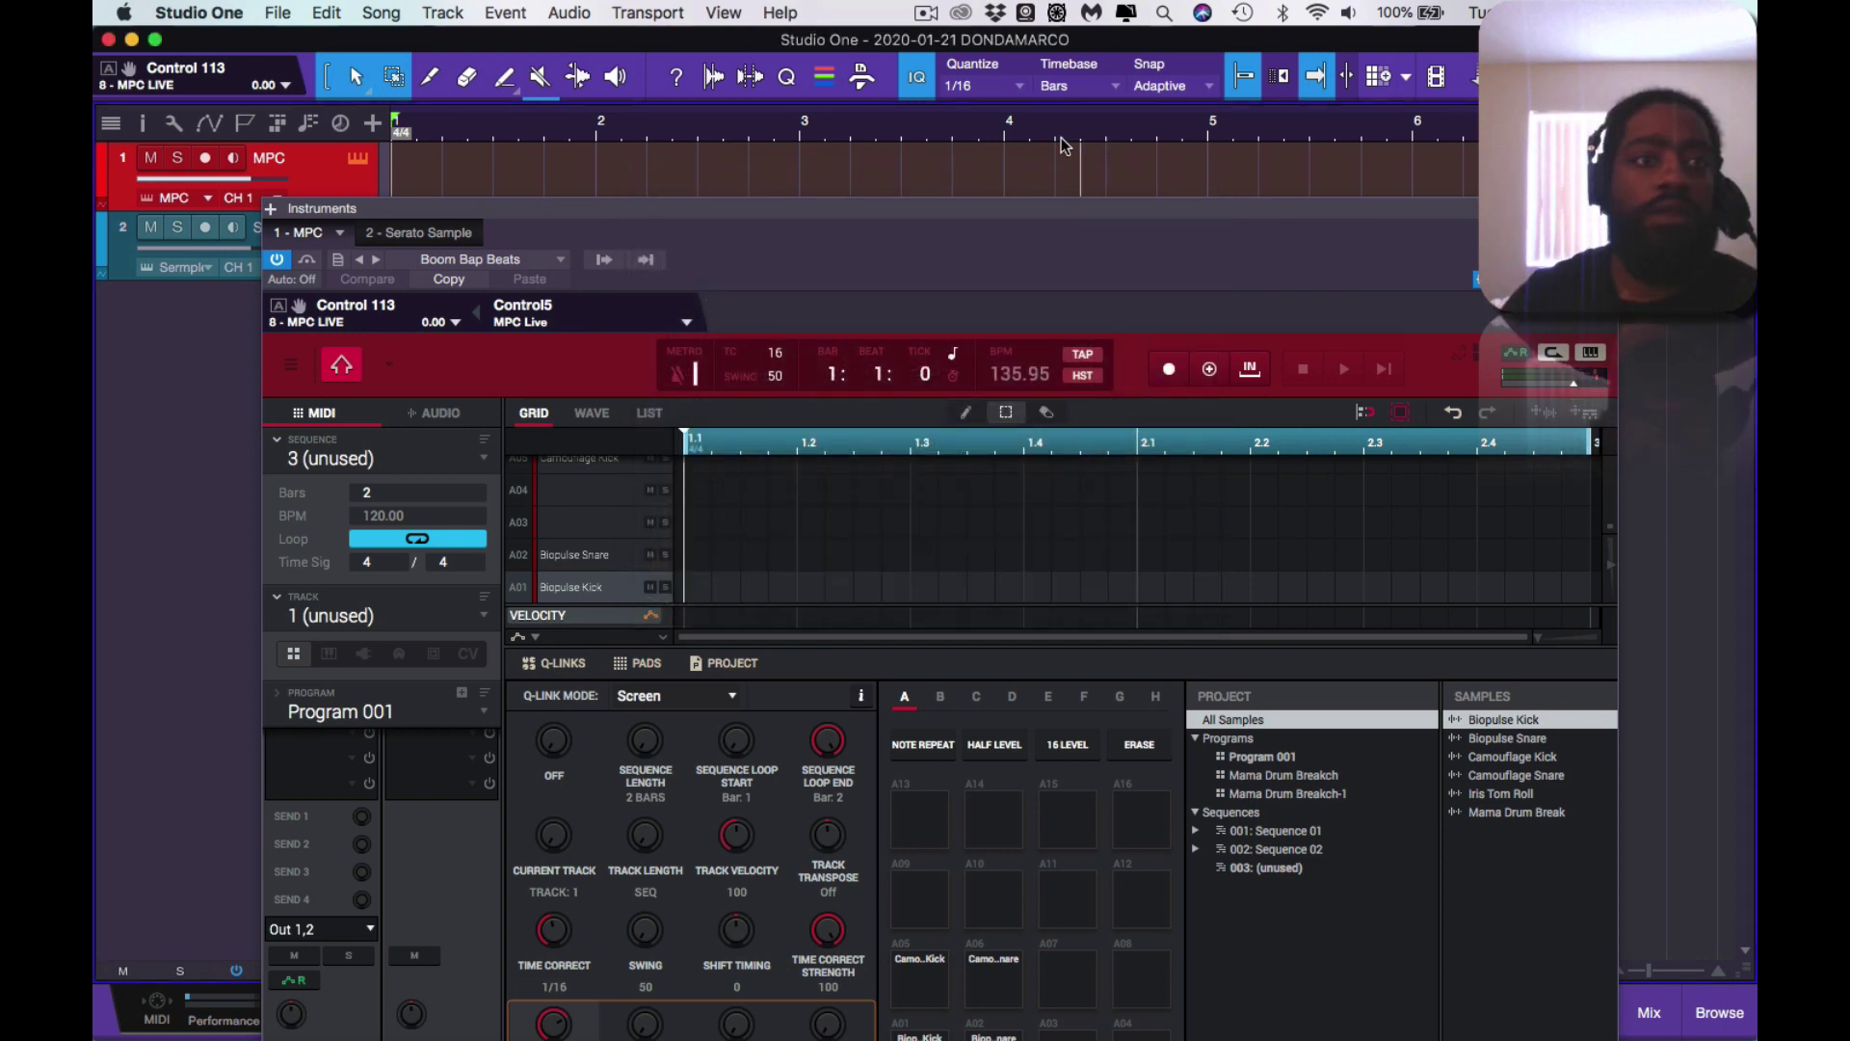
{"action": "left_click", "coordinate": [677, 146]}
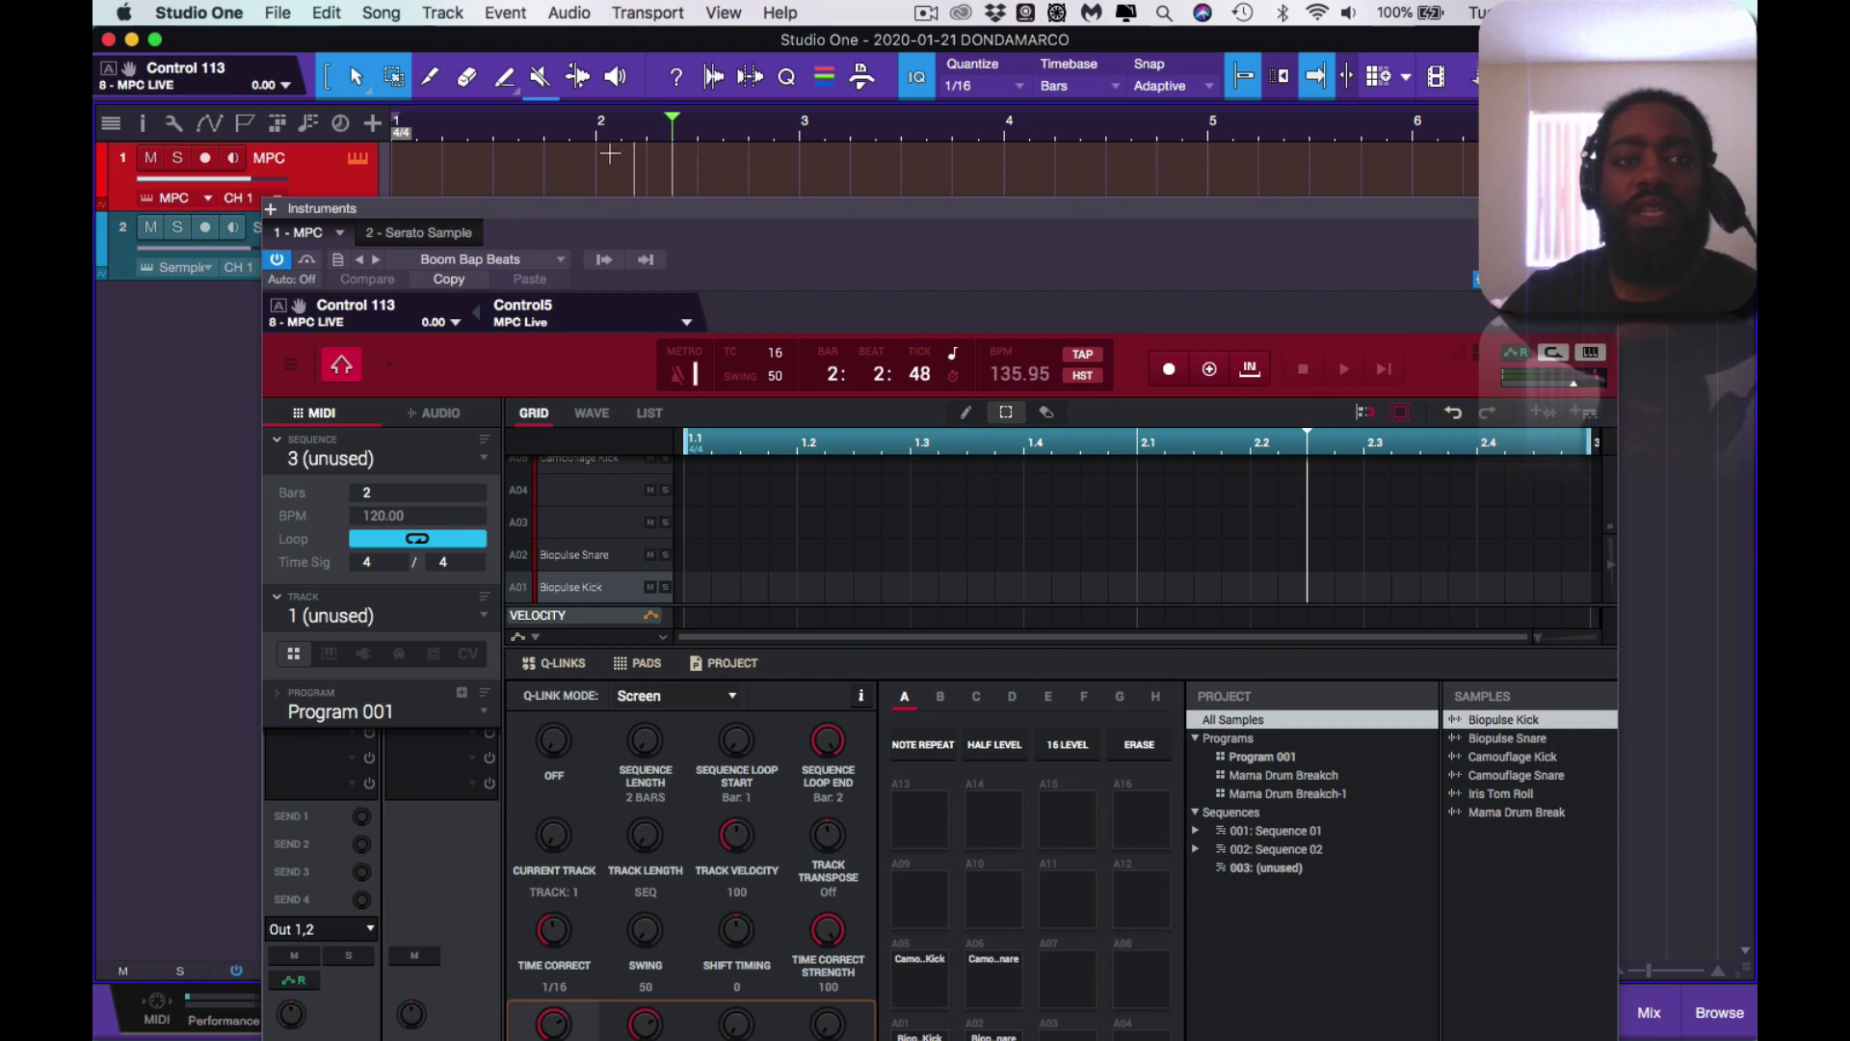
- Return playback to the song start, then move and close the MPC plug-in window
{"action": "key", "text": "comma"}
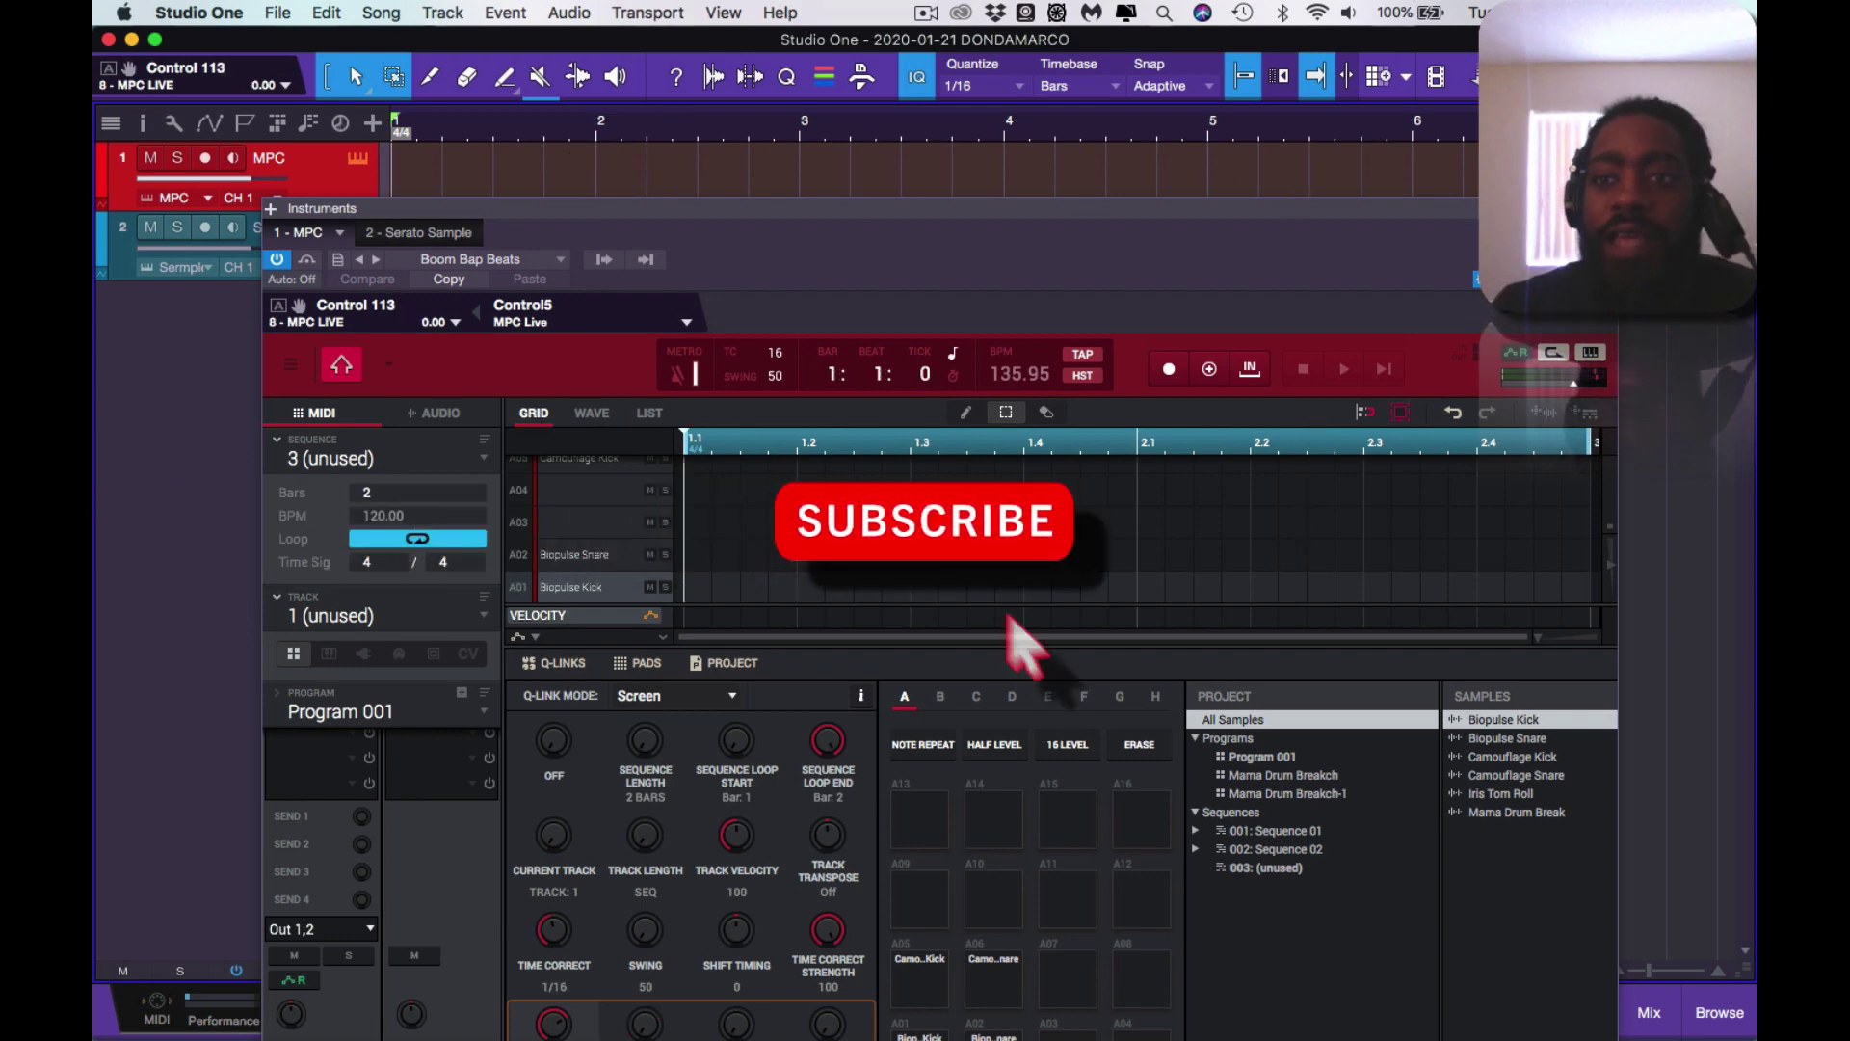
{"action": "left_click_drag", "start_coordinate": [1274, 215], "coordinate": [1313, 138]}
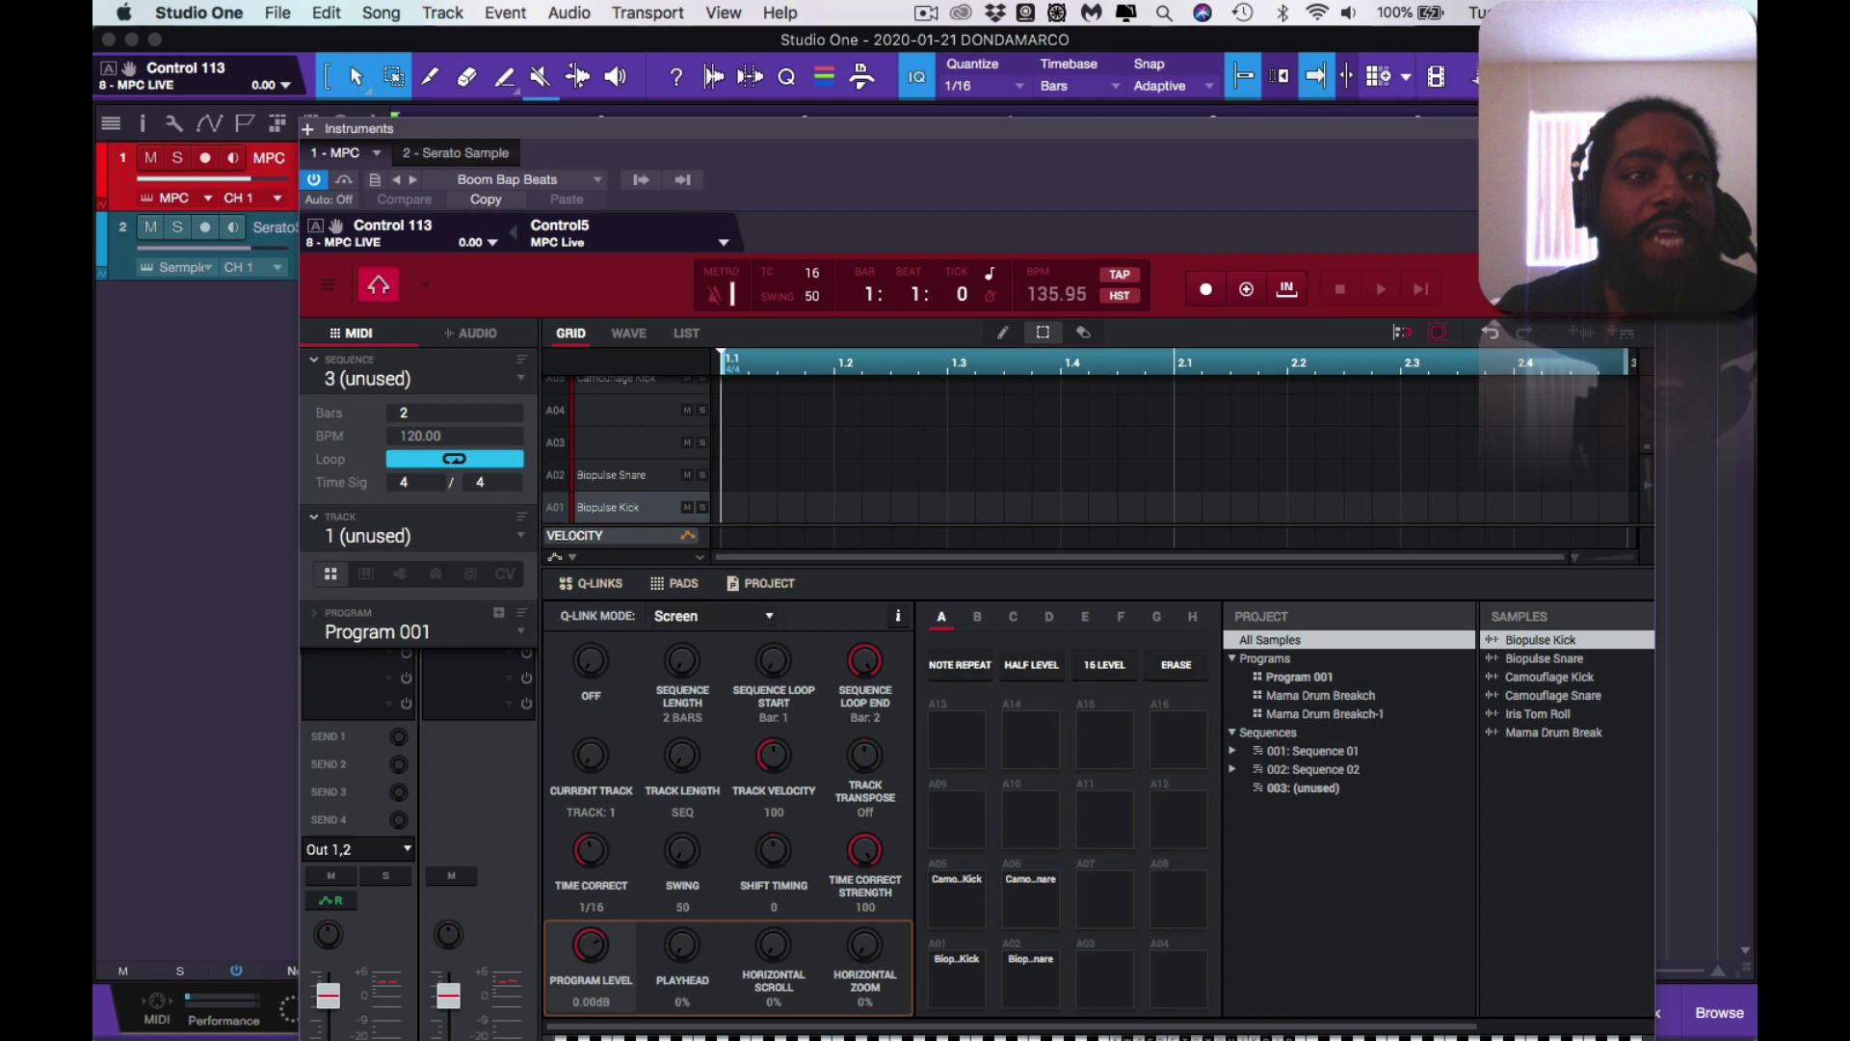
{"action": "left_click", "coordinate": [306, 128]}
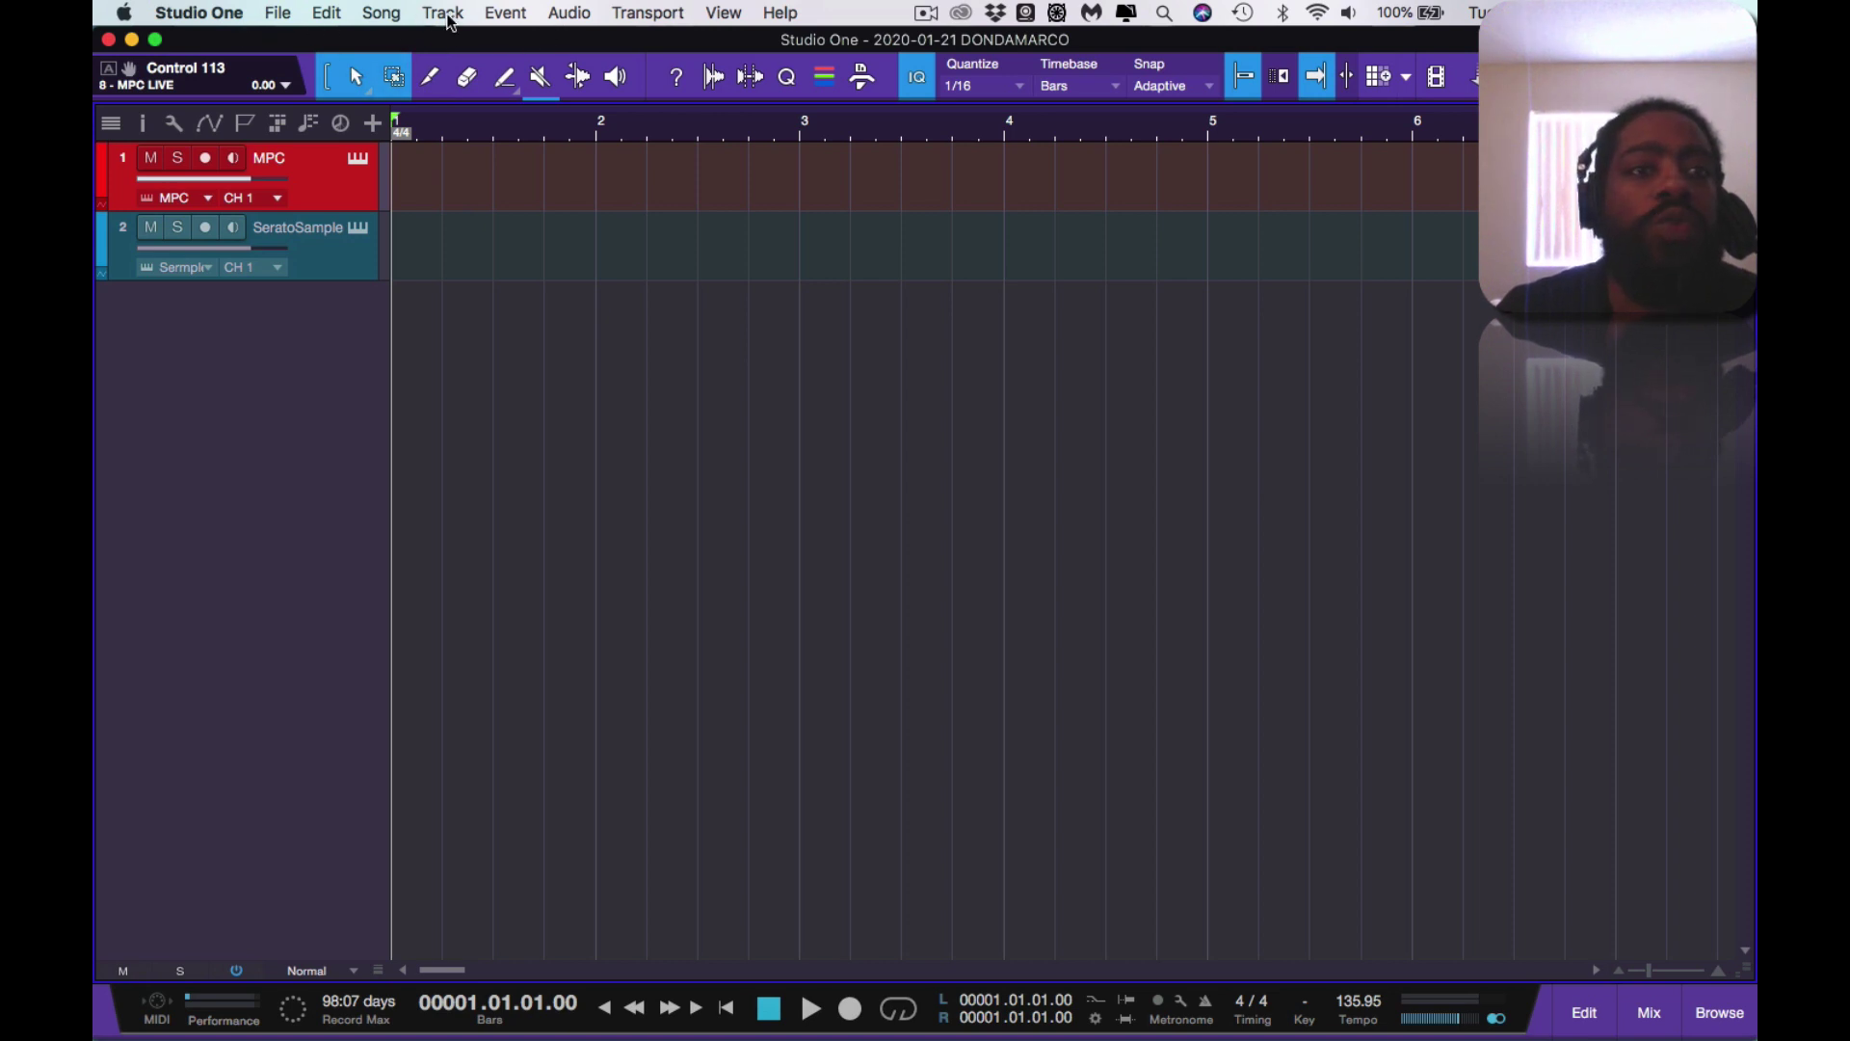
- Open the instruments browser, check the Akai Professional folder, and sort by Type
{"action": "key", "text": "F5"}
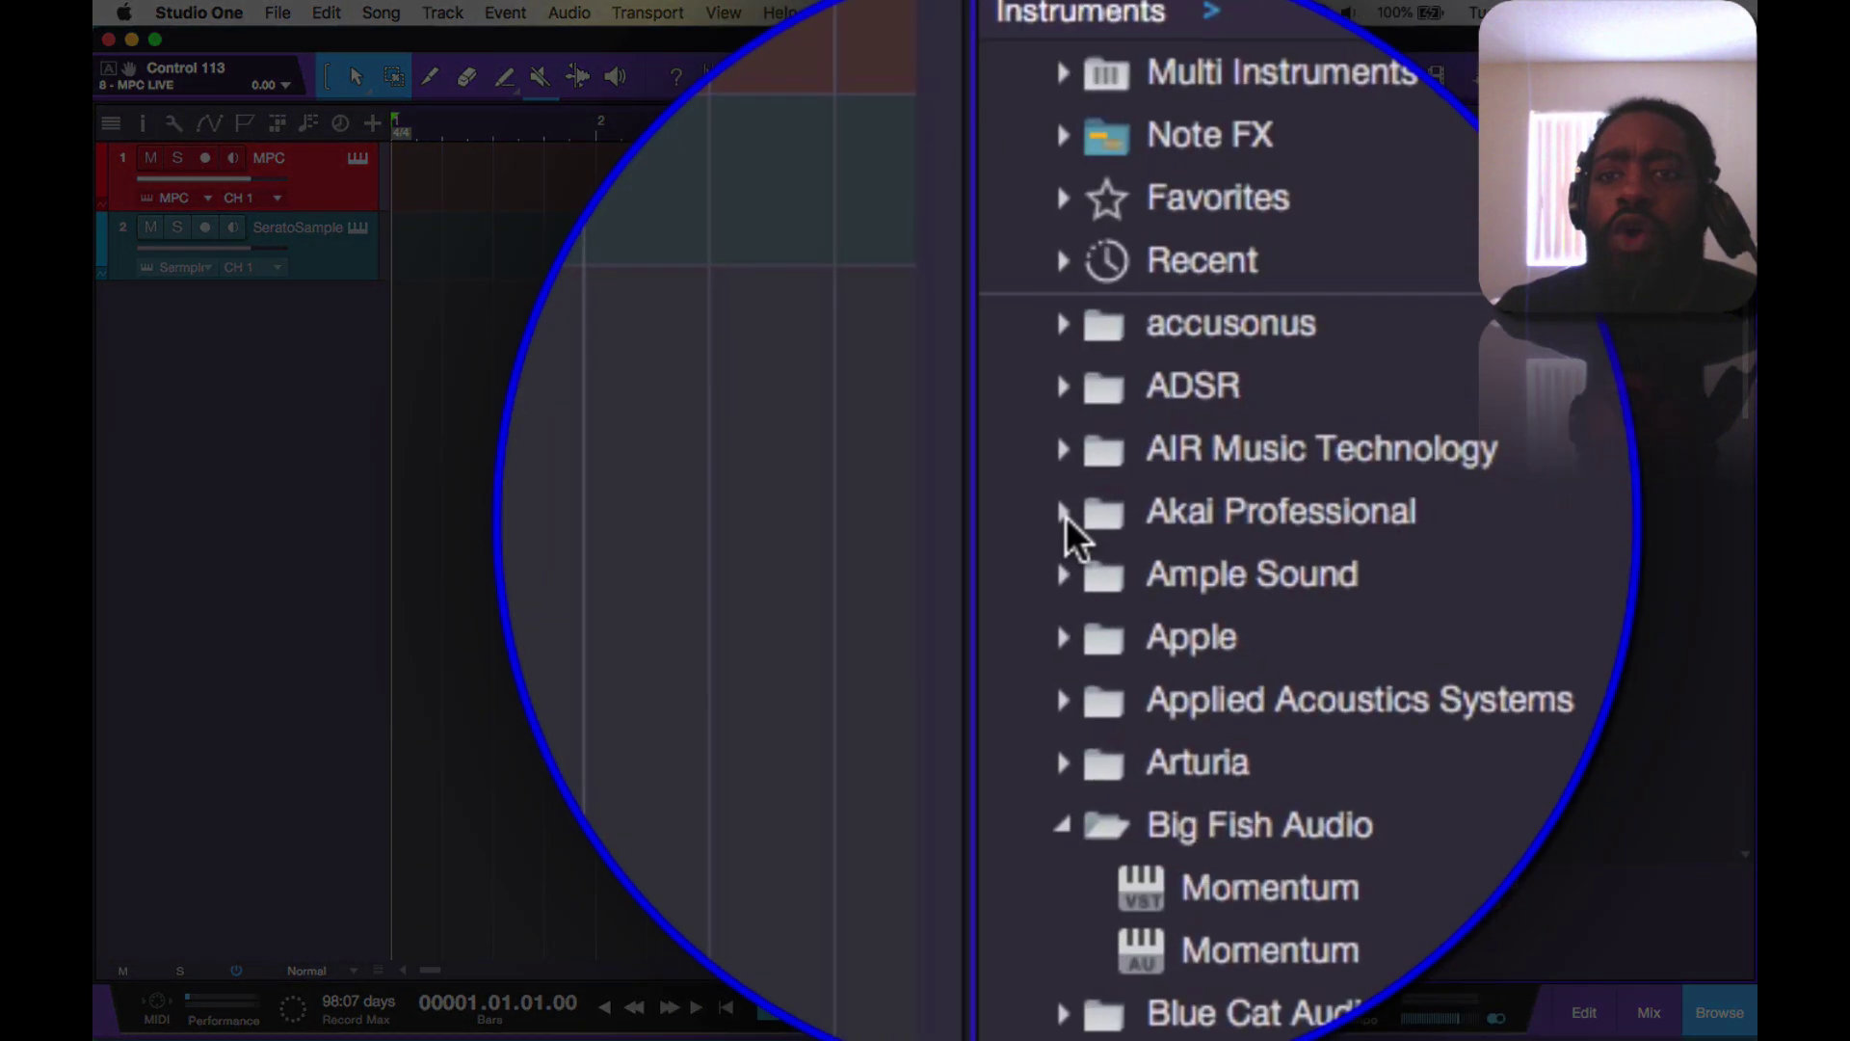
{"action": "left_click", "coordinate": [1402, 378]}
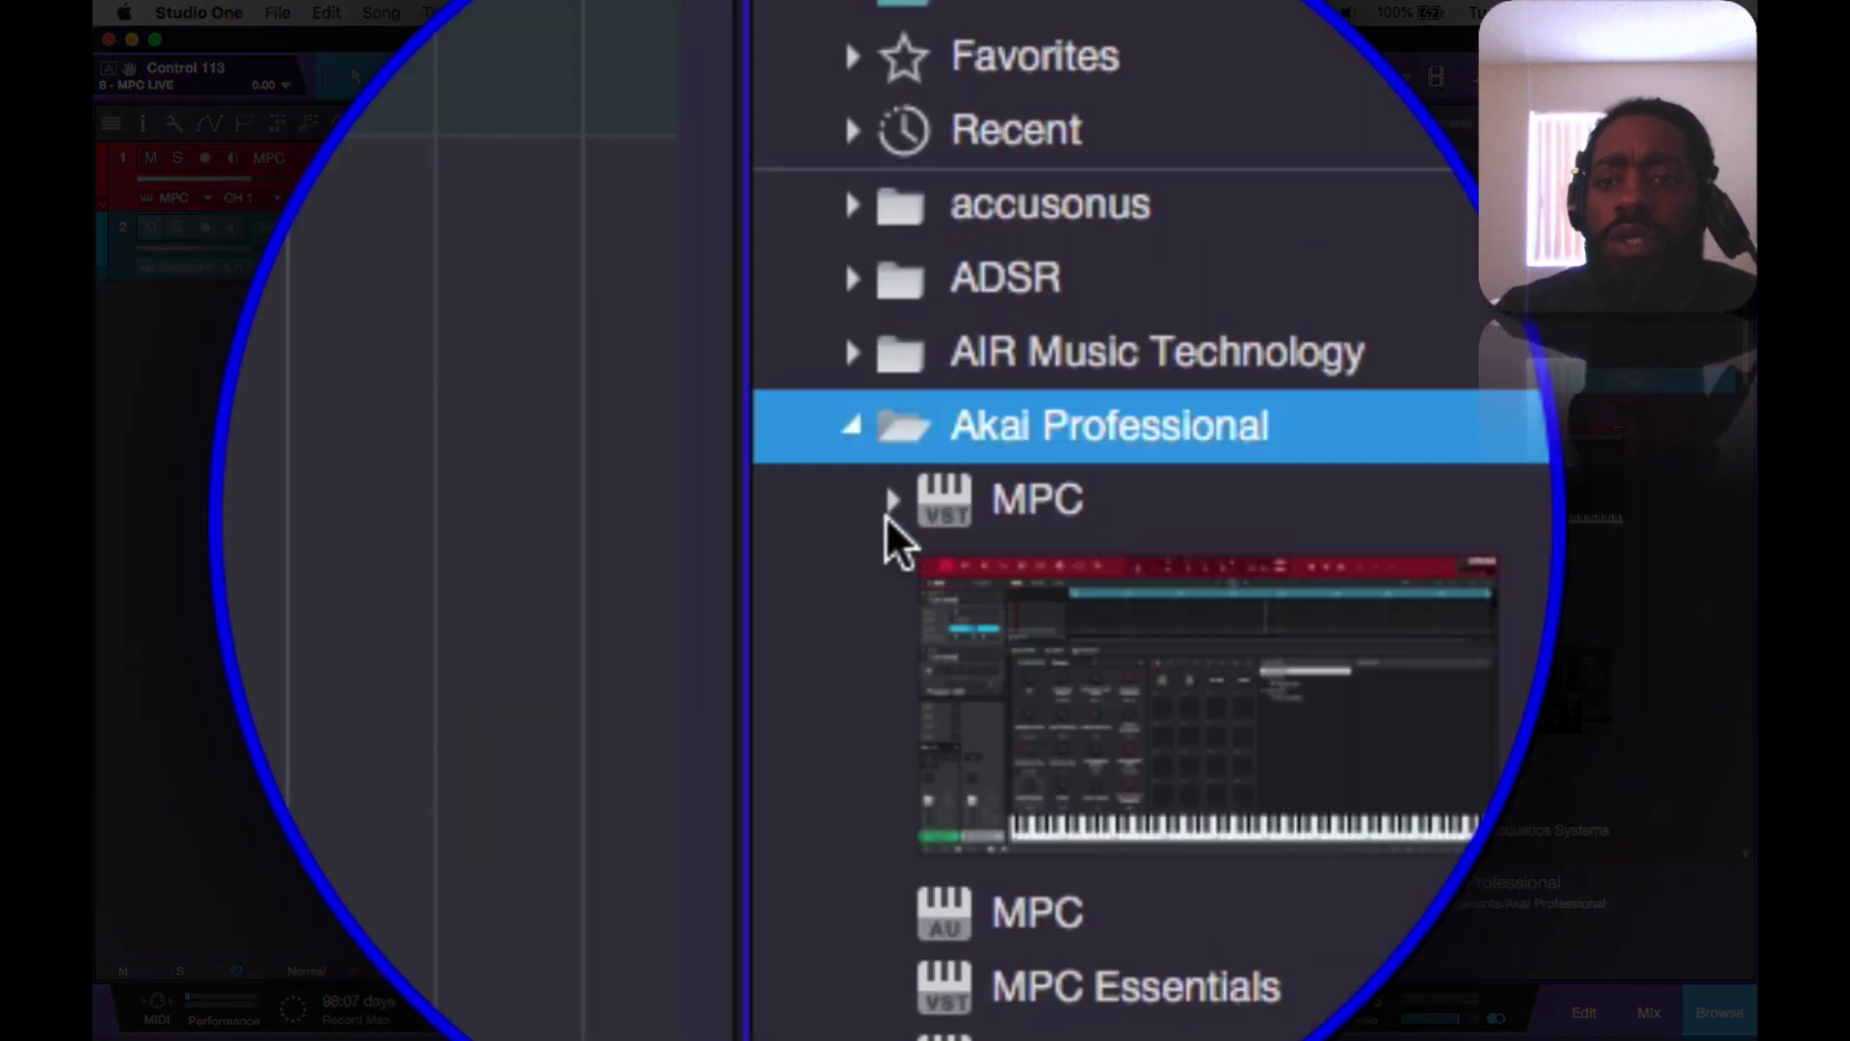
{"action": "left_click", "coordinate": [887, 517]}
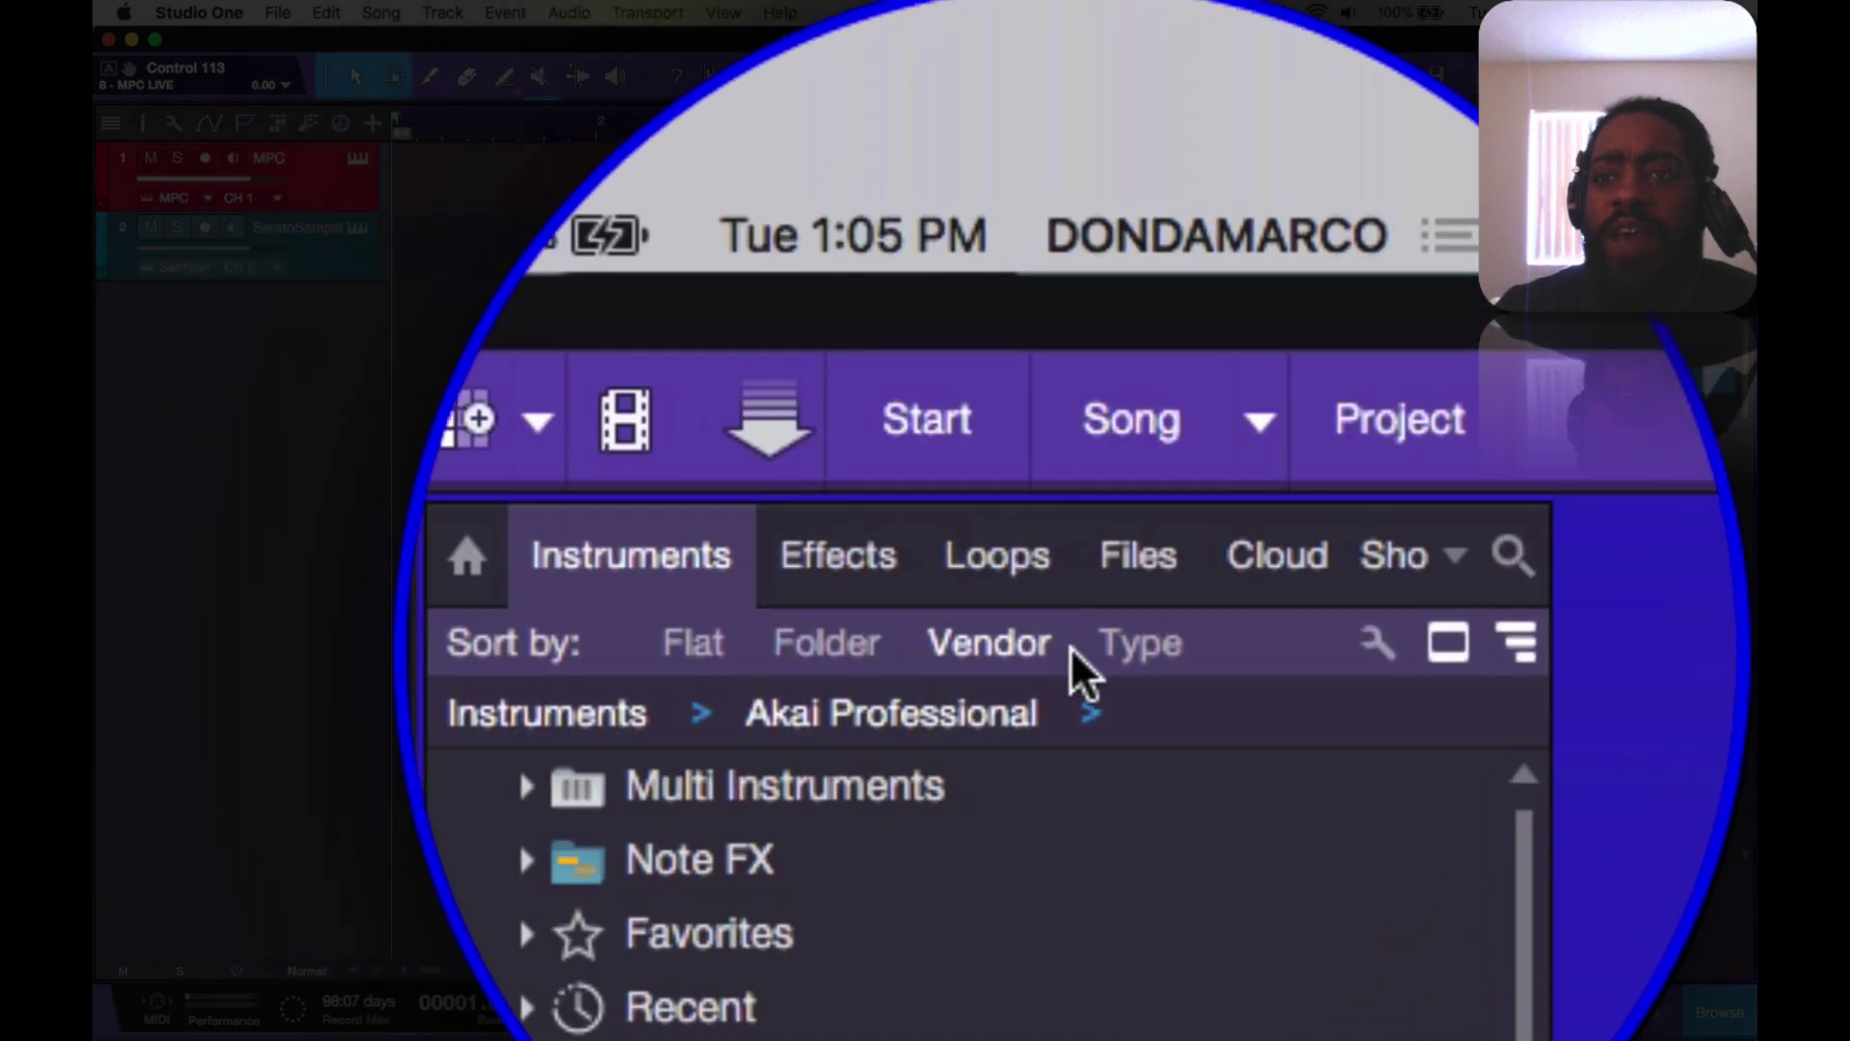
{"action": "left_click", "coordinate": [1138, 649]}
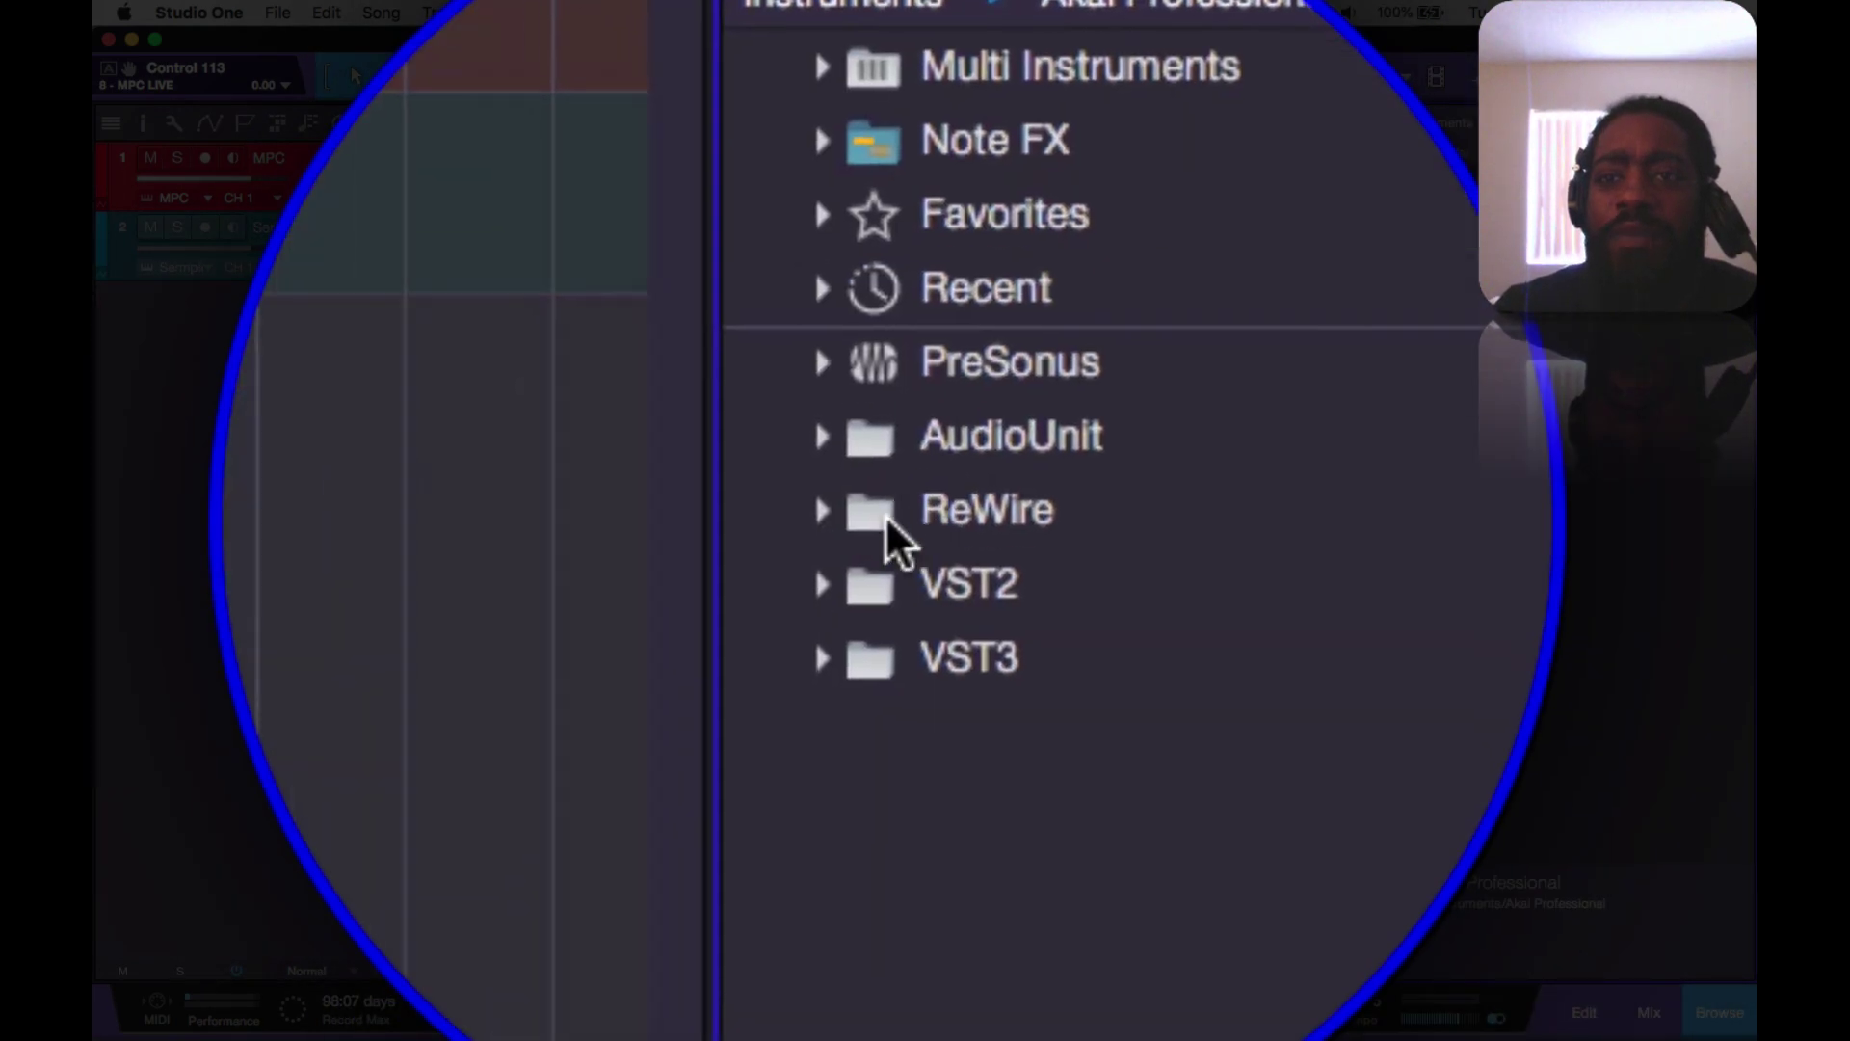
- Look through the VST2, VST3, AudioUnit, ReWire and PreSonus folders, then sort by Vendor again
{"action": "left_click", "coordinate": [886, 516]}
{"action": "left_click", "coordinate": [886, 514]}
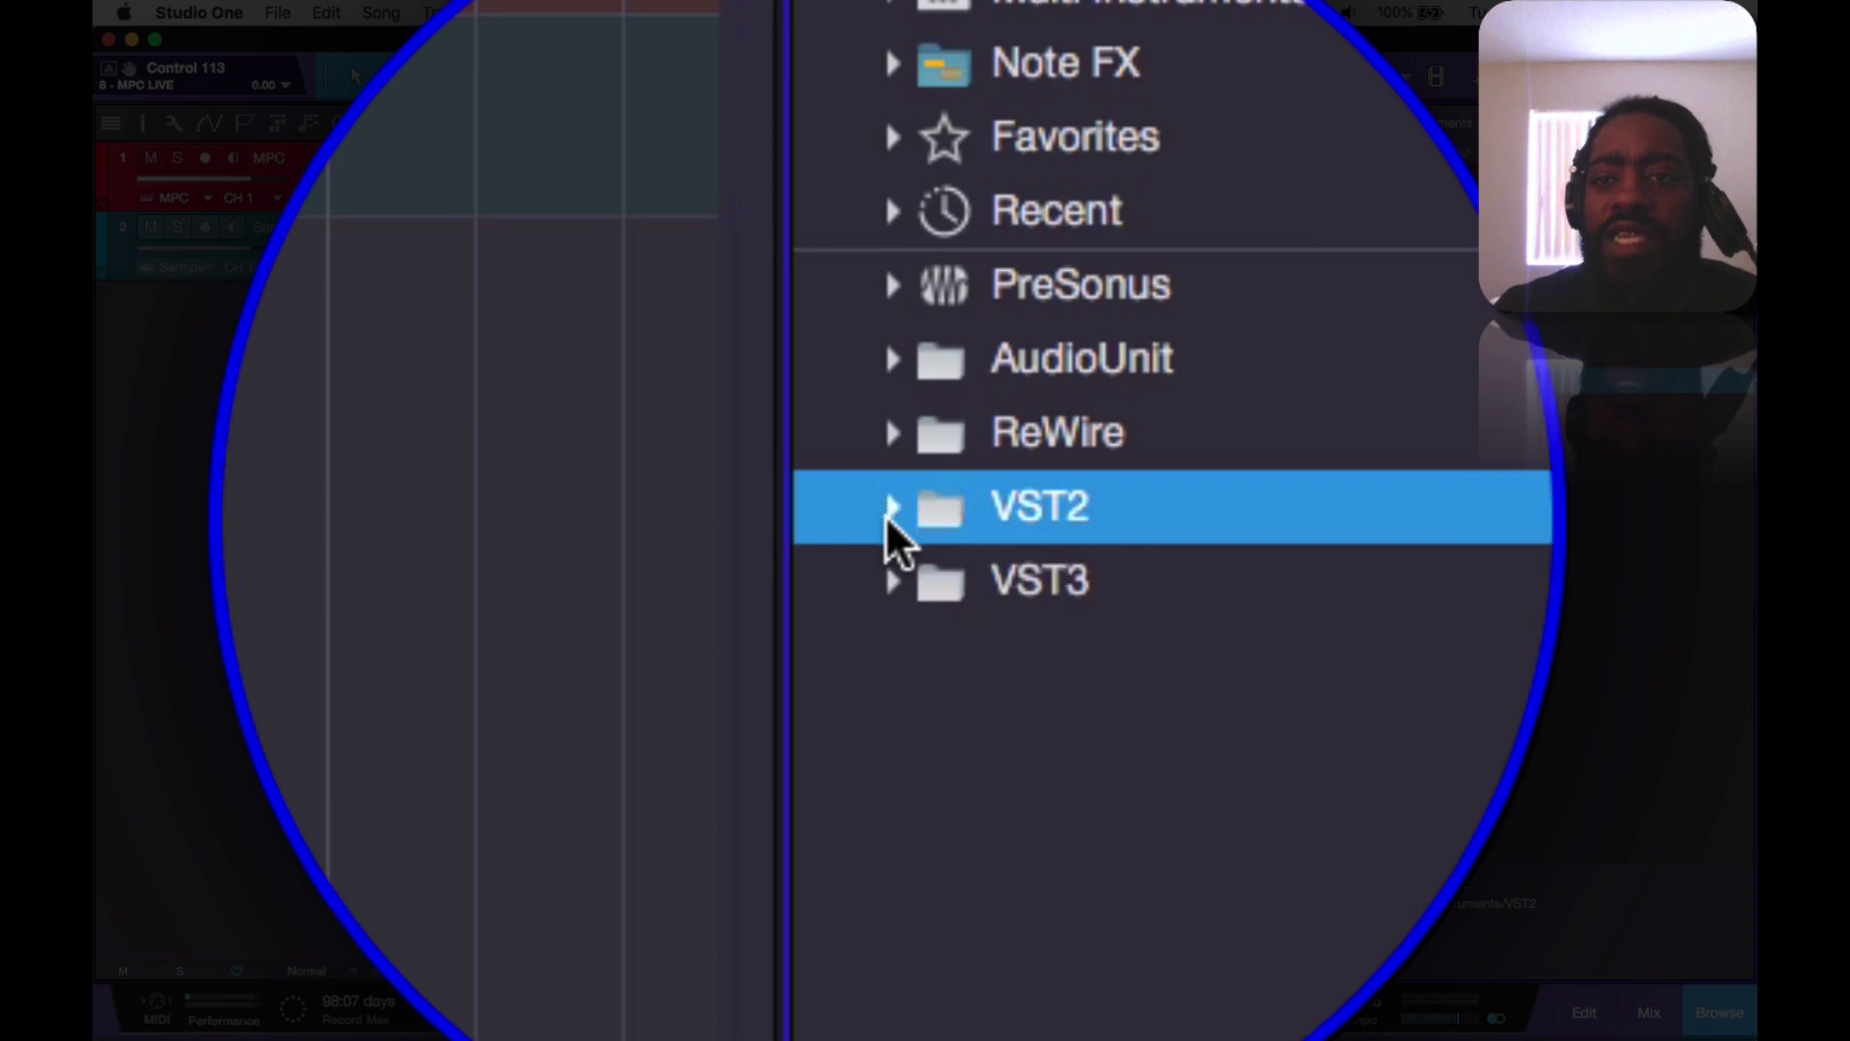
{"action": "left_click", "coordinate": [886, 516]}
{"action": "left_click", "coordinate": [887, 517]}
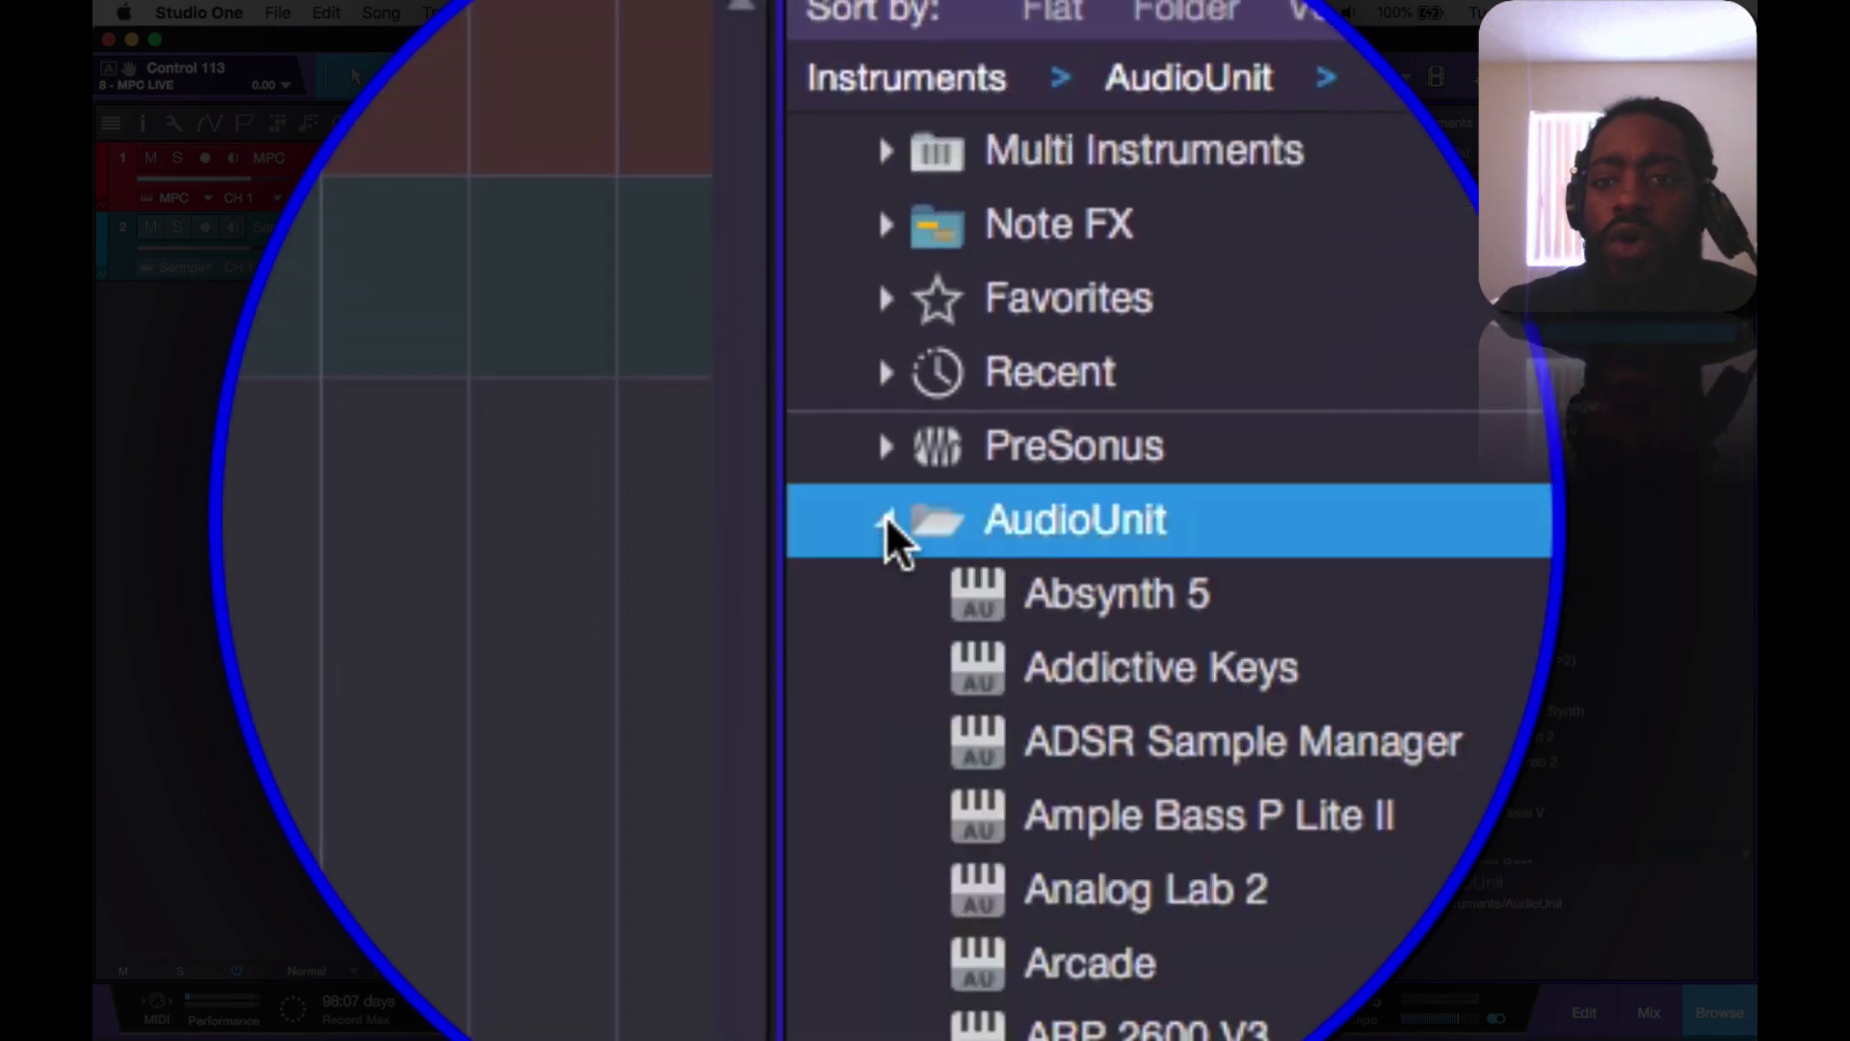
{"action": "left_click", "coordinate": [887, 517]}
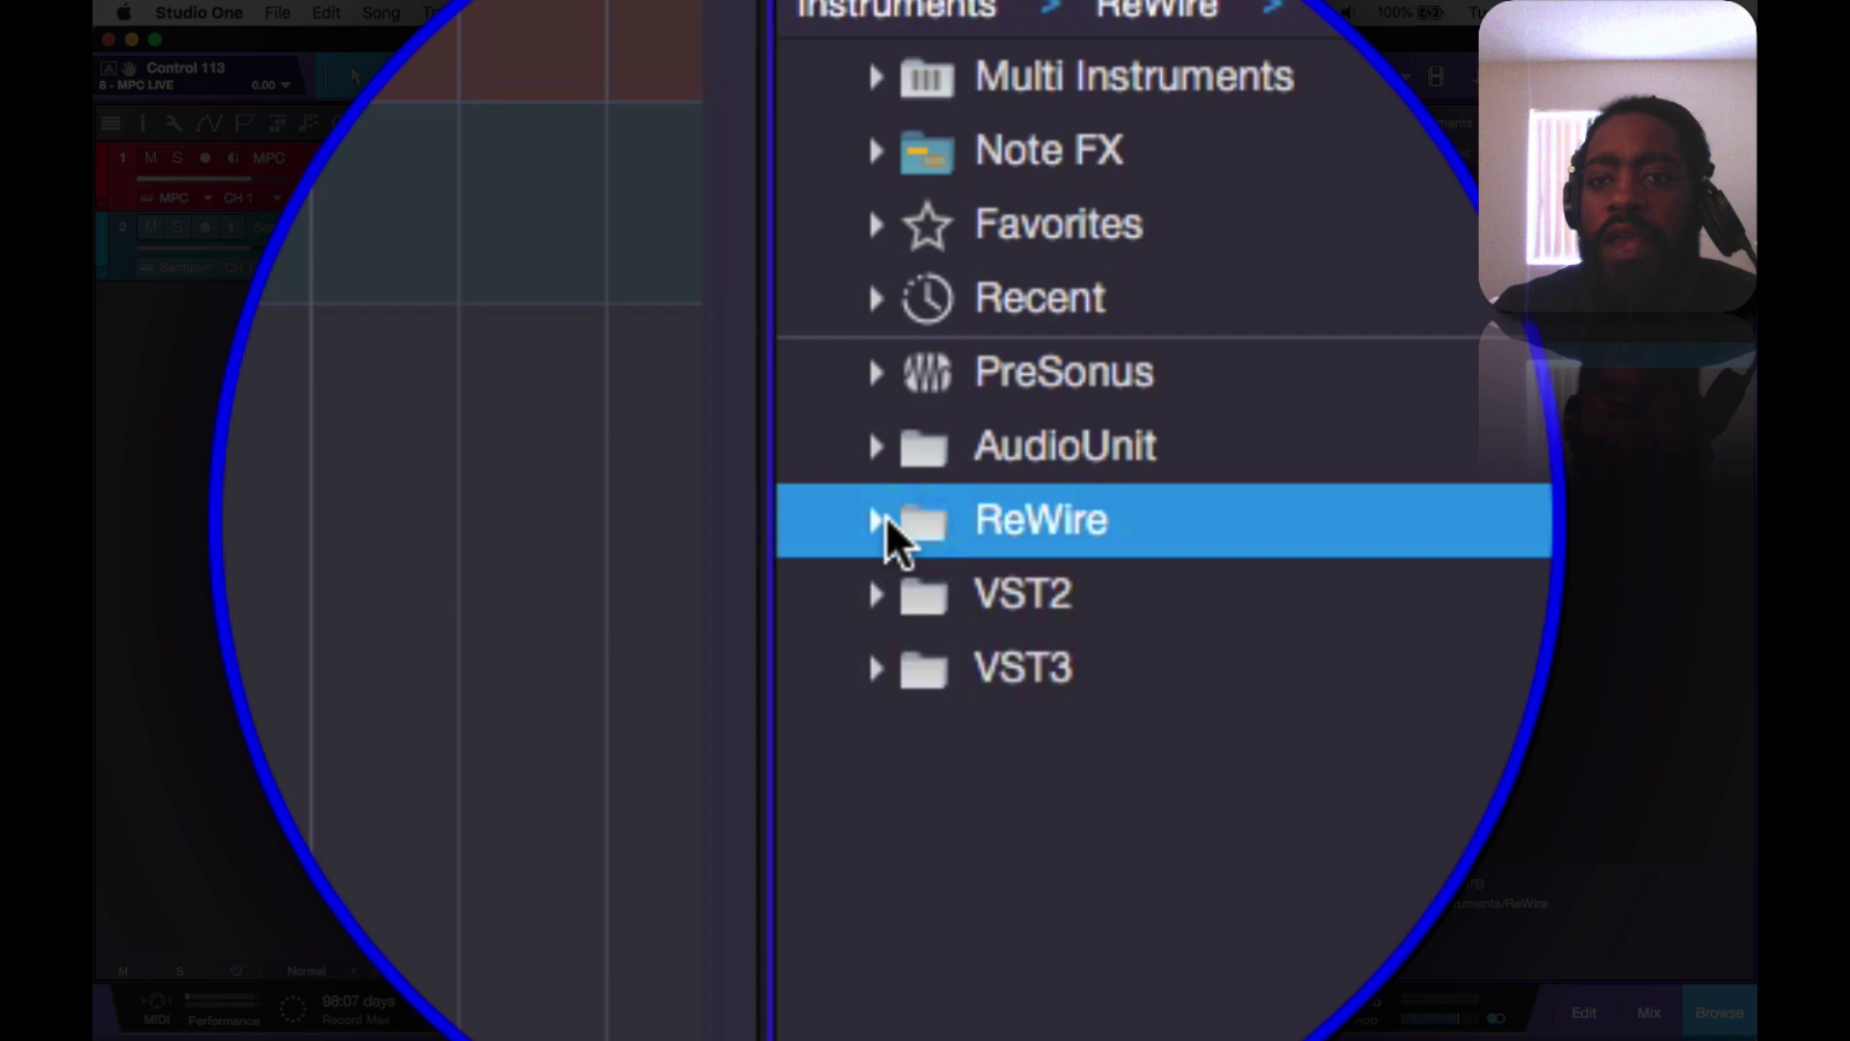
{"action": "left_click", "coordinate": [886, 516]}
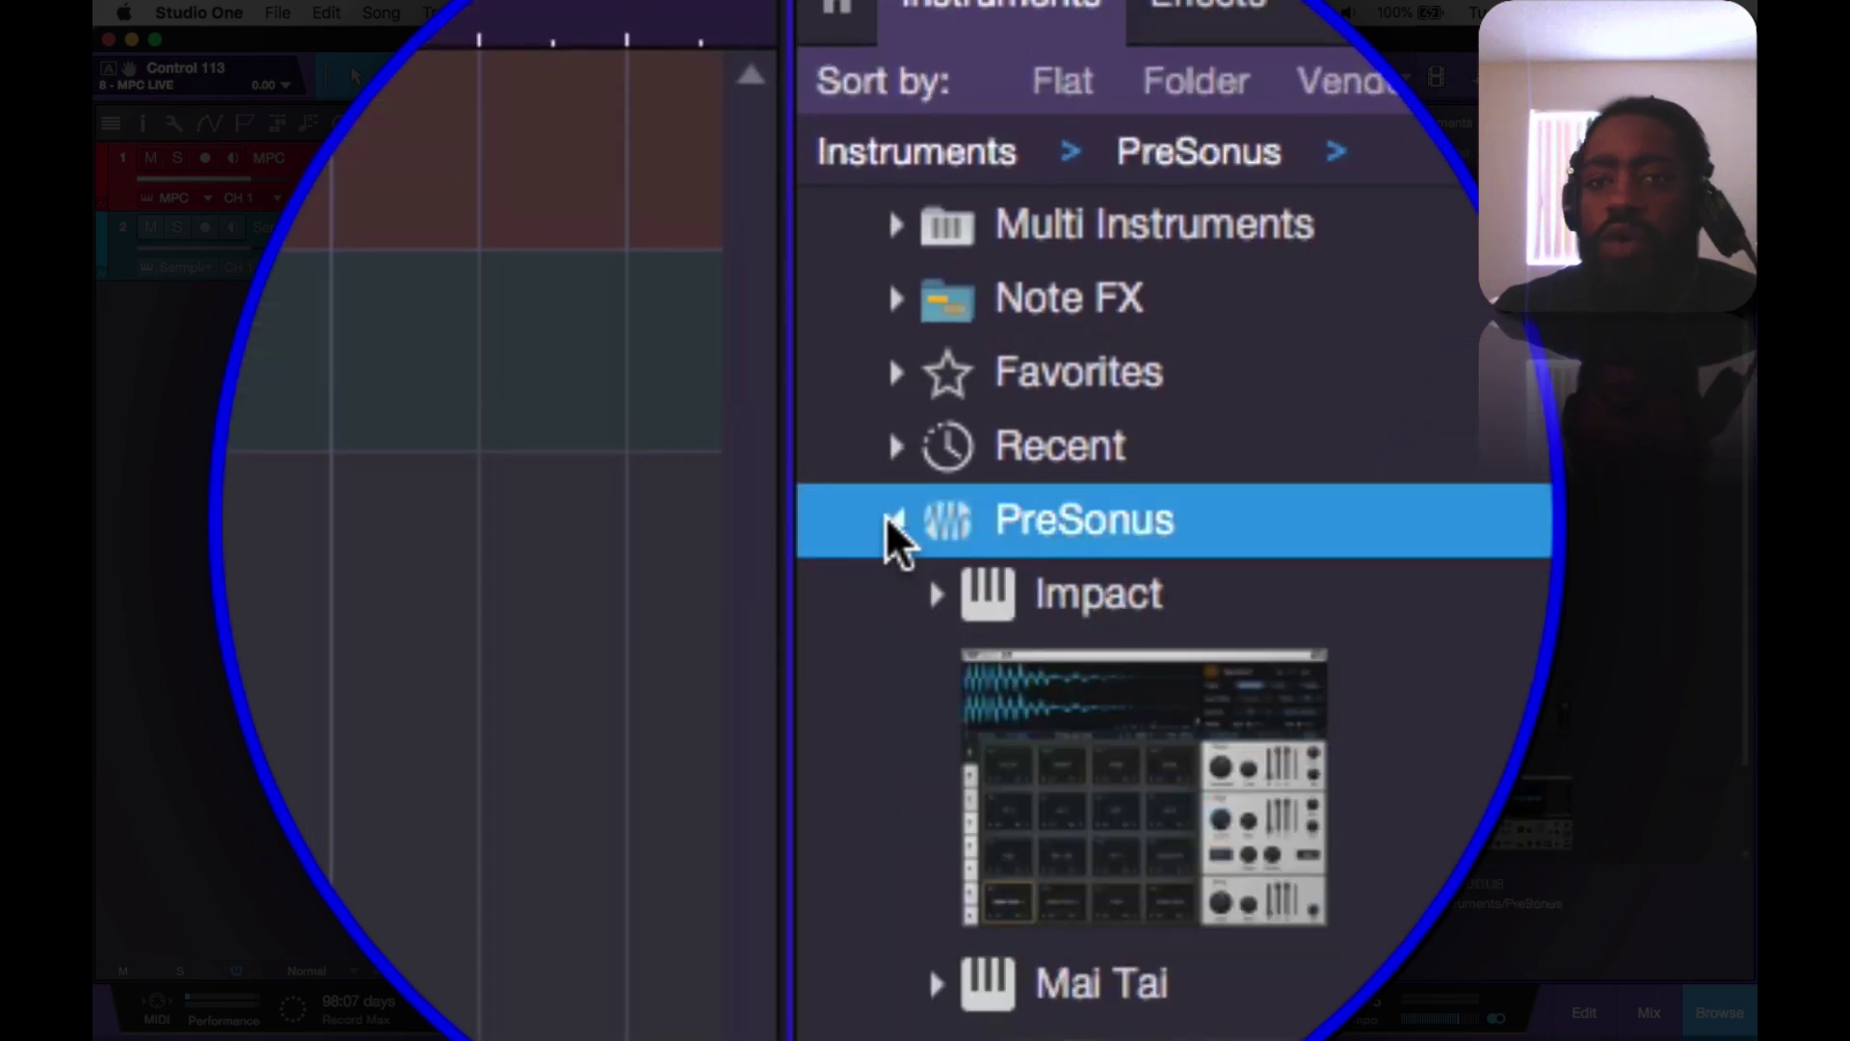
{"action": "left_click", "coordinate": [886, 516]}
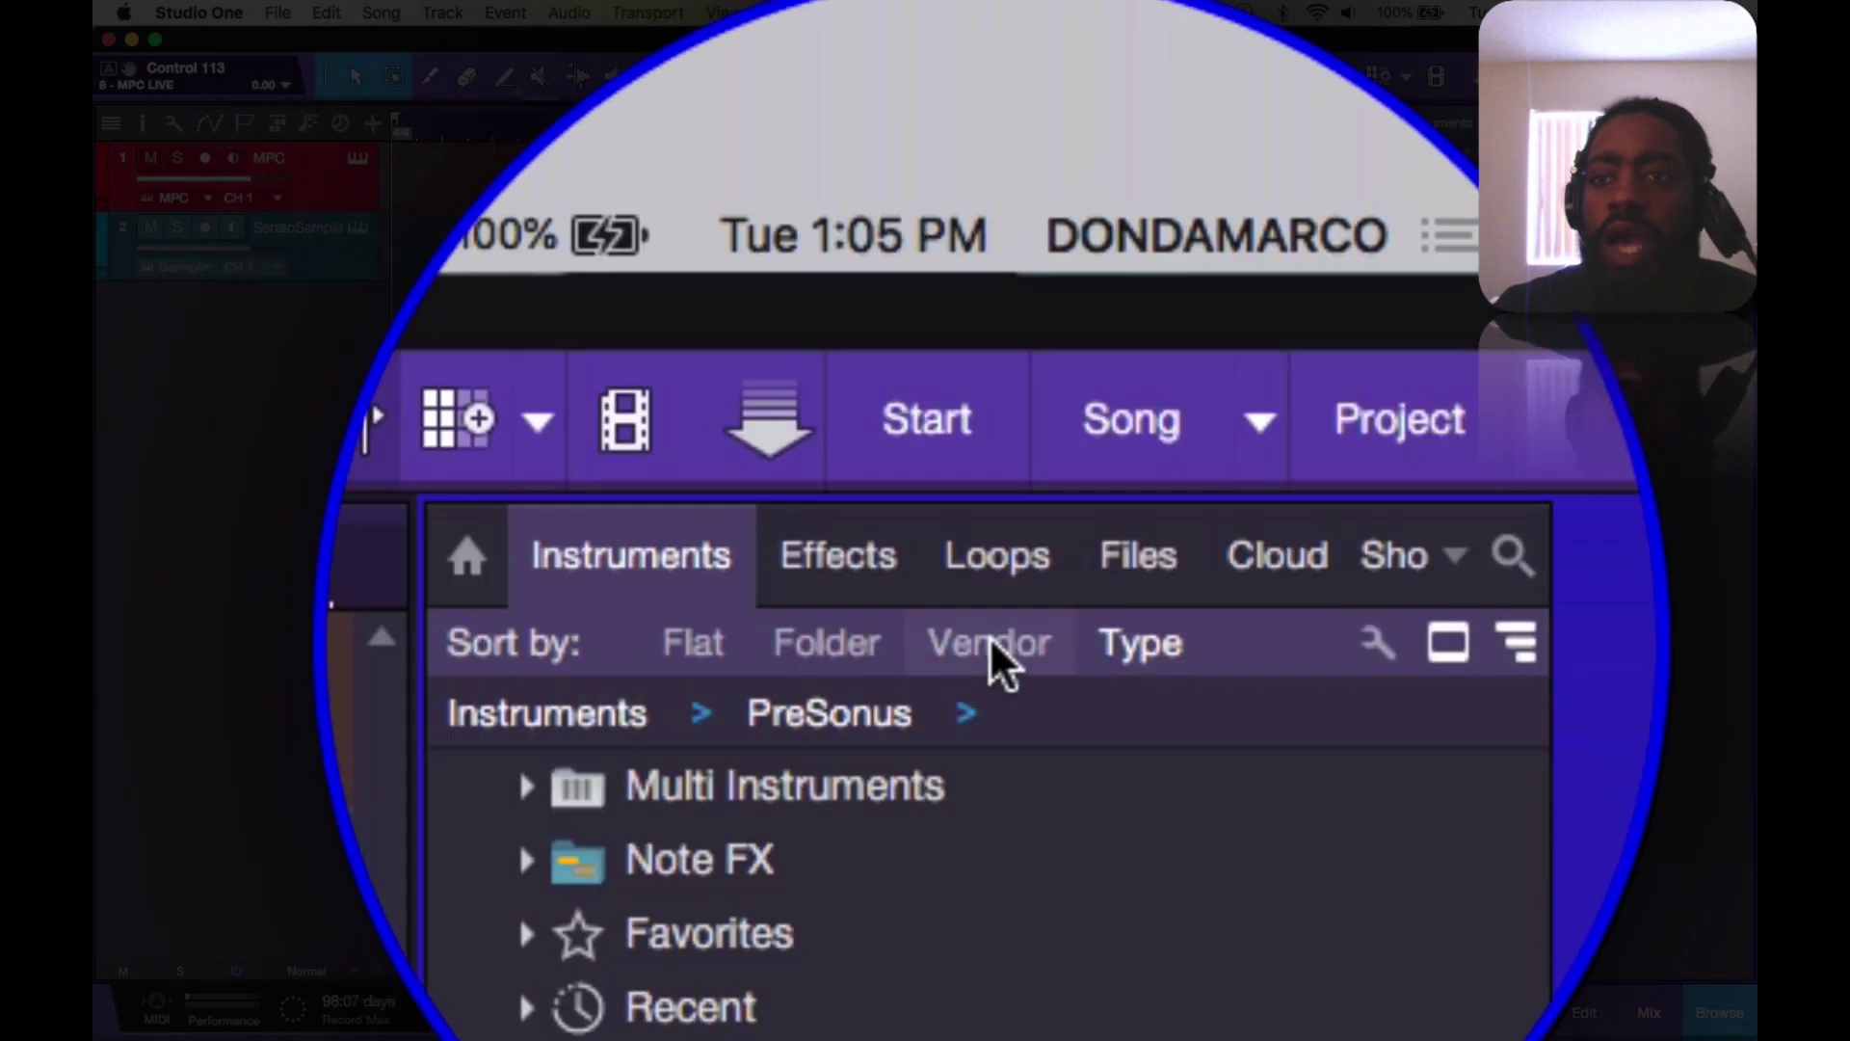
{"action": "left_click", "coordinate": [991, 641]}
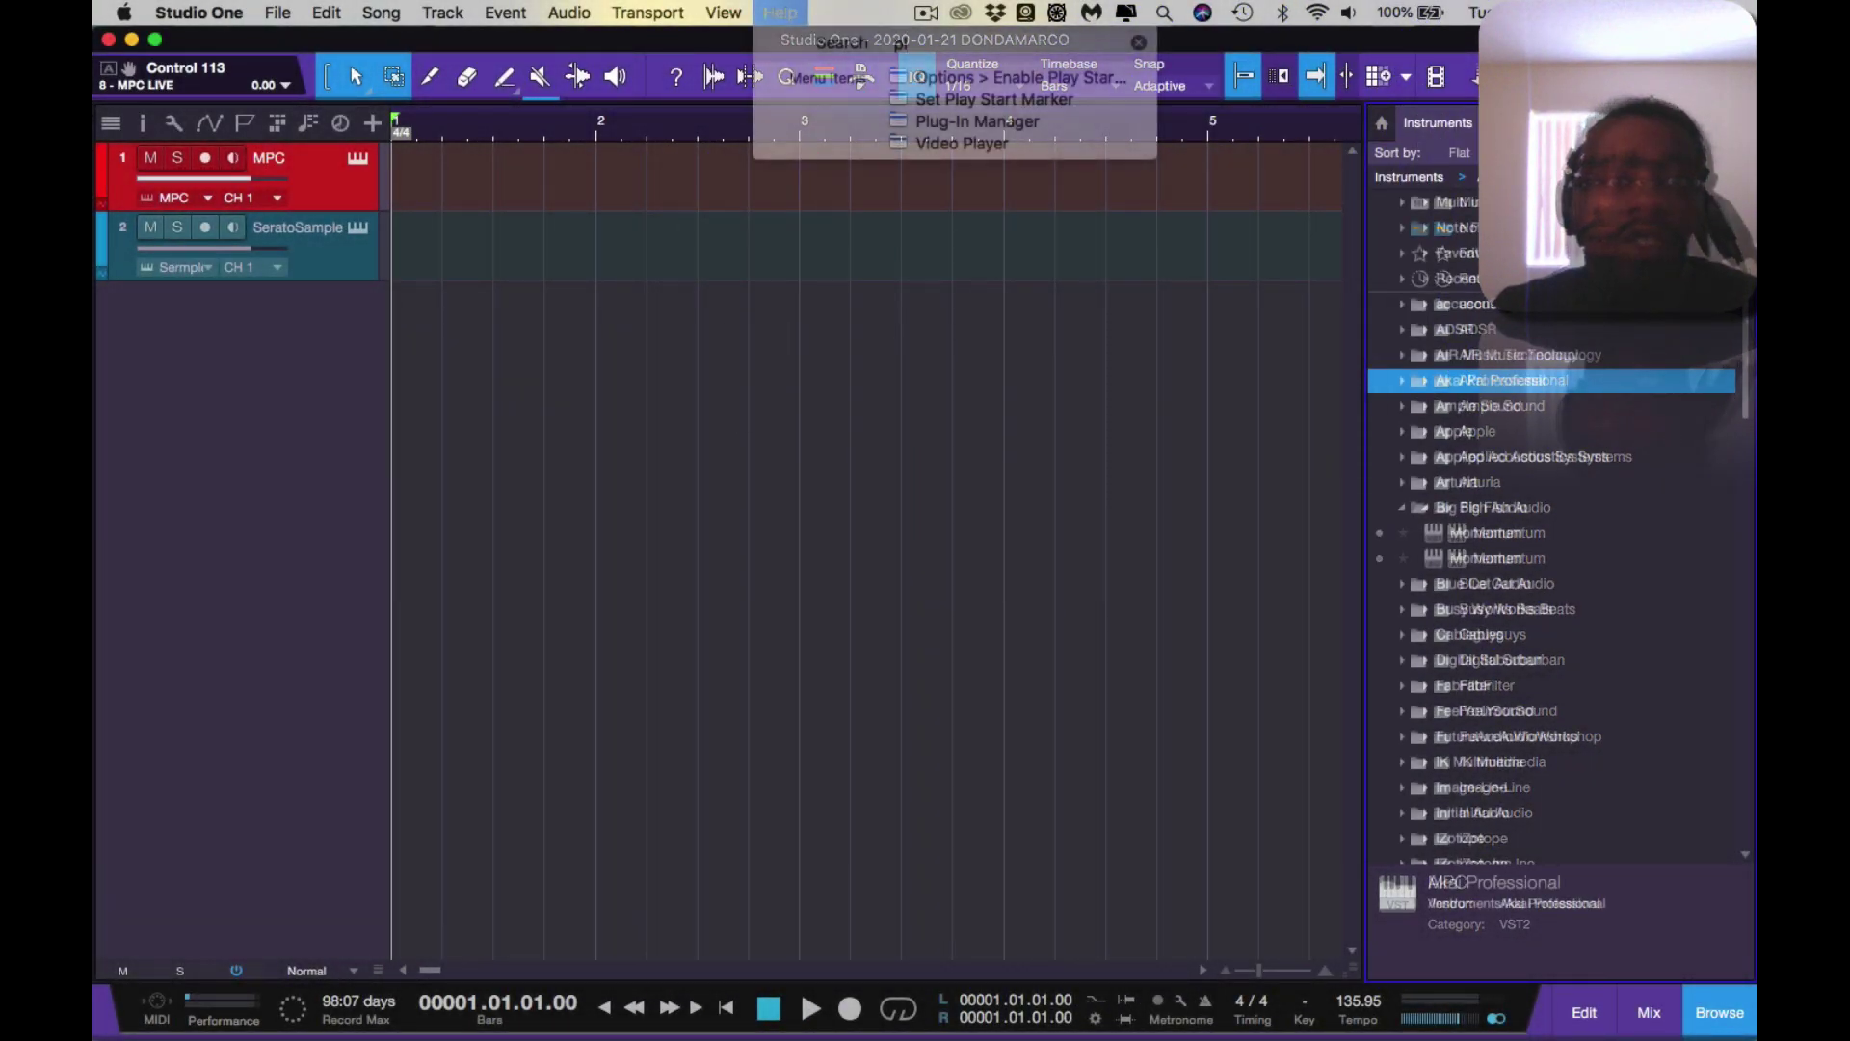
{"action": "mouse_move", "coordinate": [976, 121]}
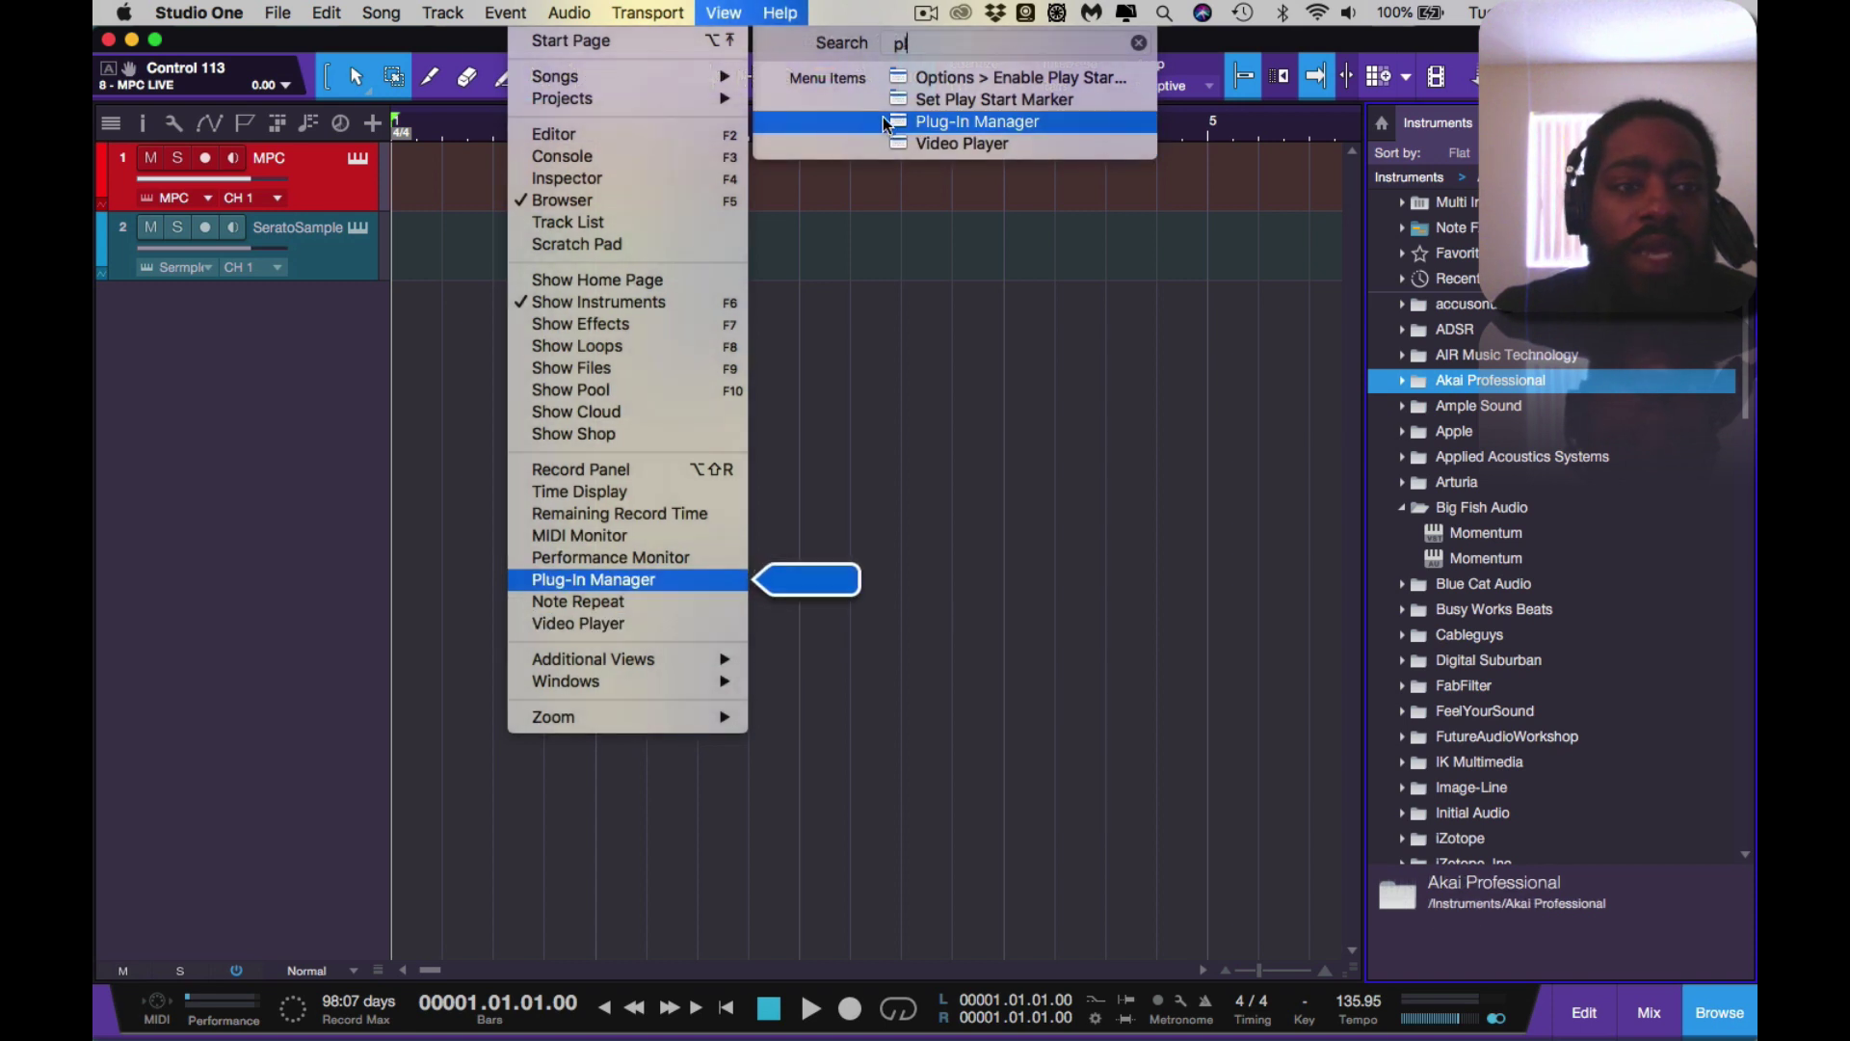
- Step through the 'pl' help-search results, reopen and clear the search, and close the menus
{"action": "key", "text": "Down"}
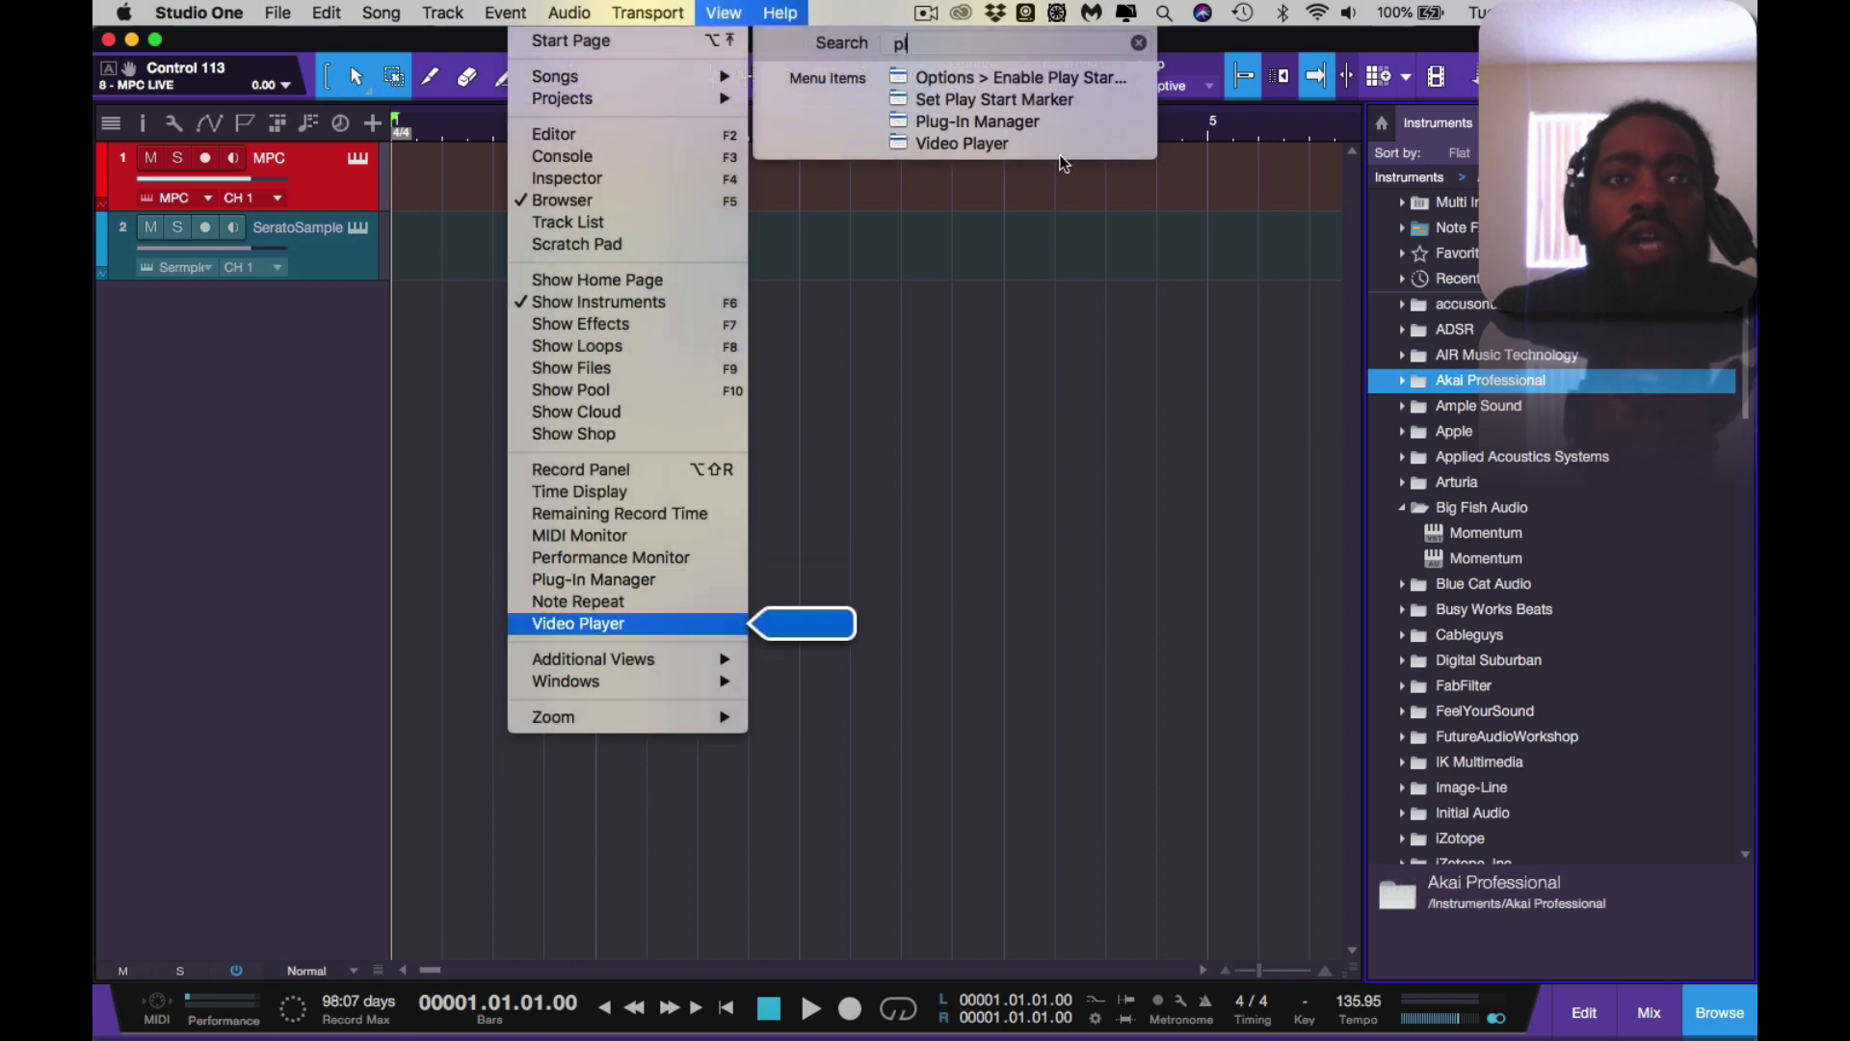
{"action": "key", "text": "Down"}
{"action": "key", "text": "Escape"}
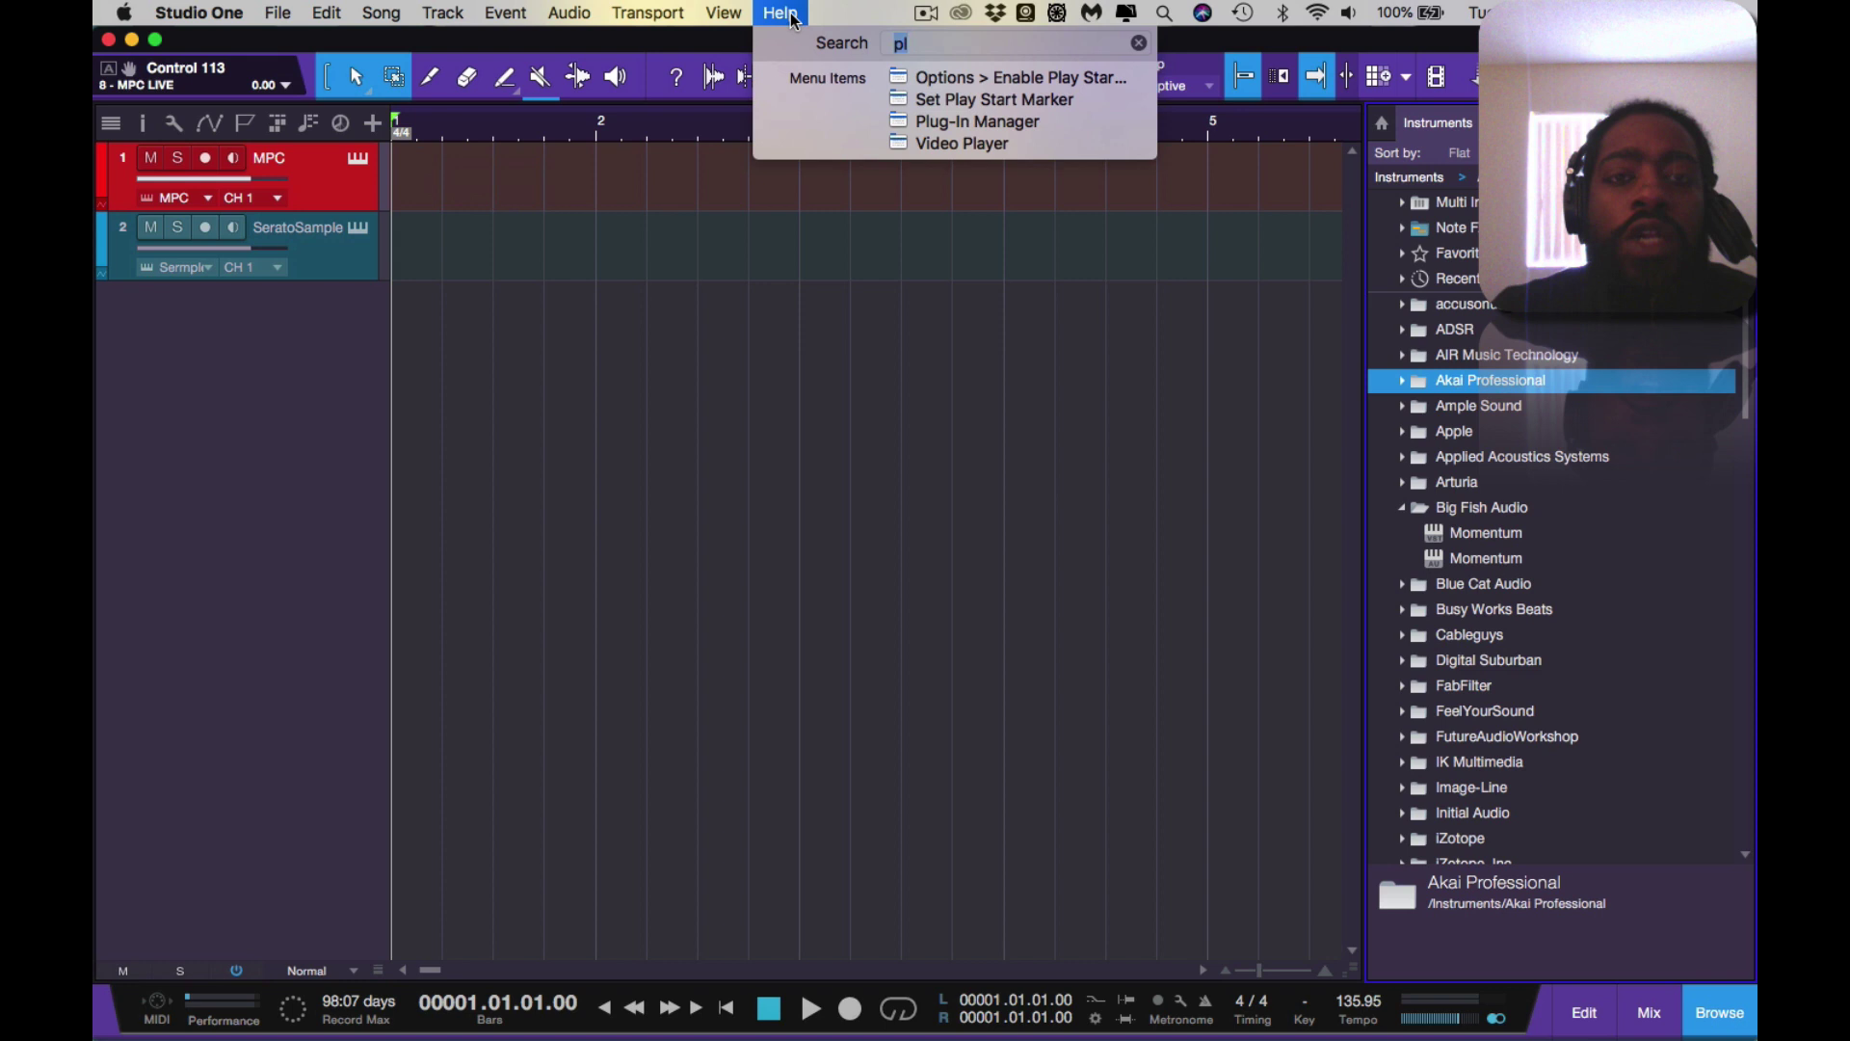
{"action": "left_click", "coordinate": [793, 18]}
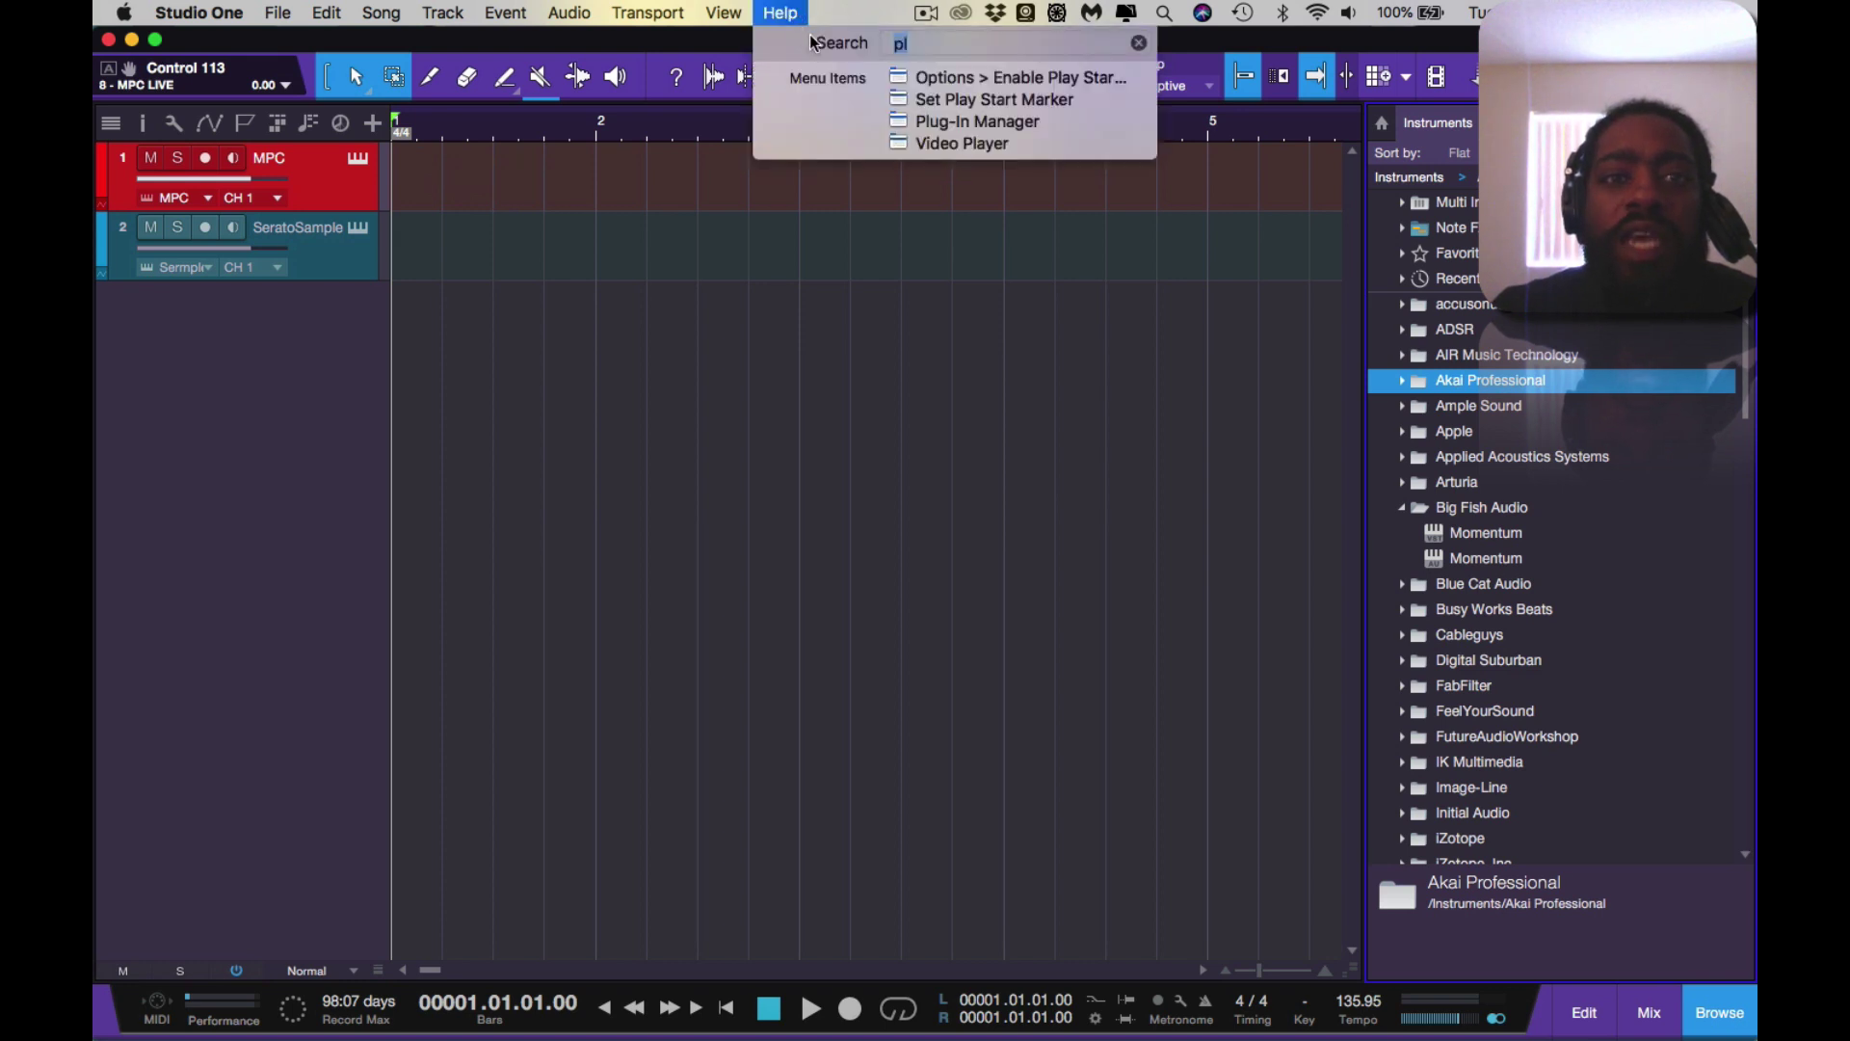
{"action": "left_click", "coordinate": [1137, 44]}
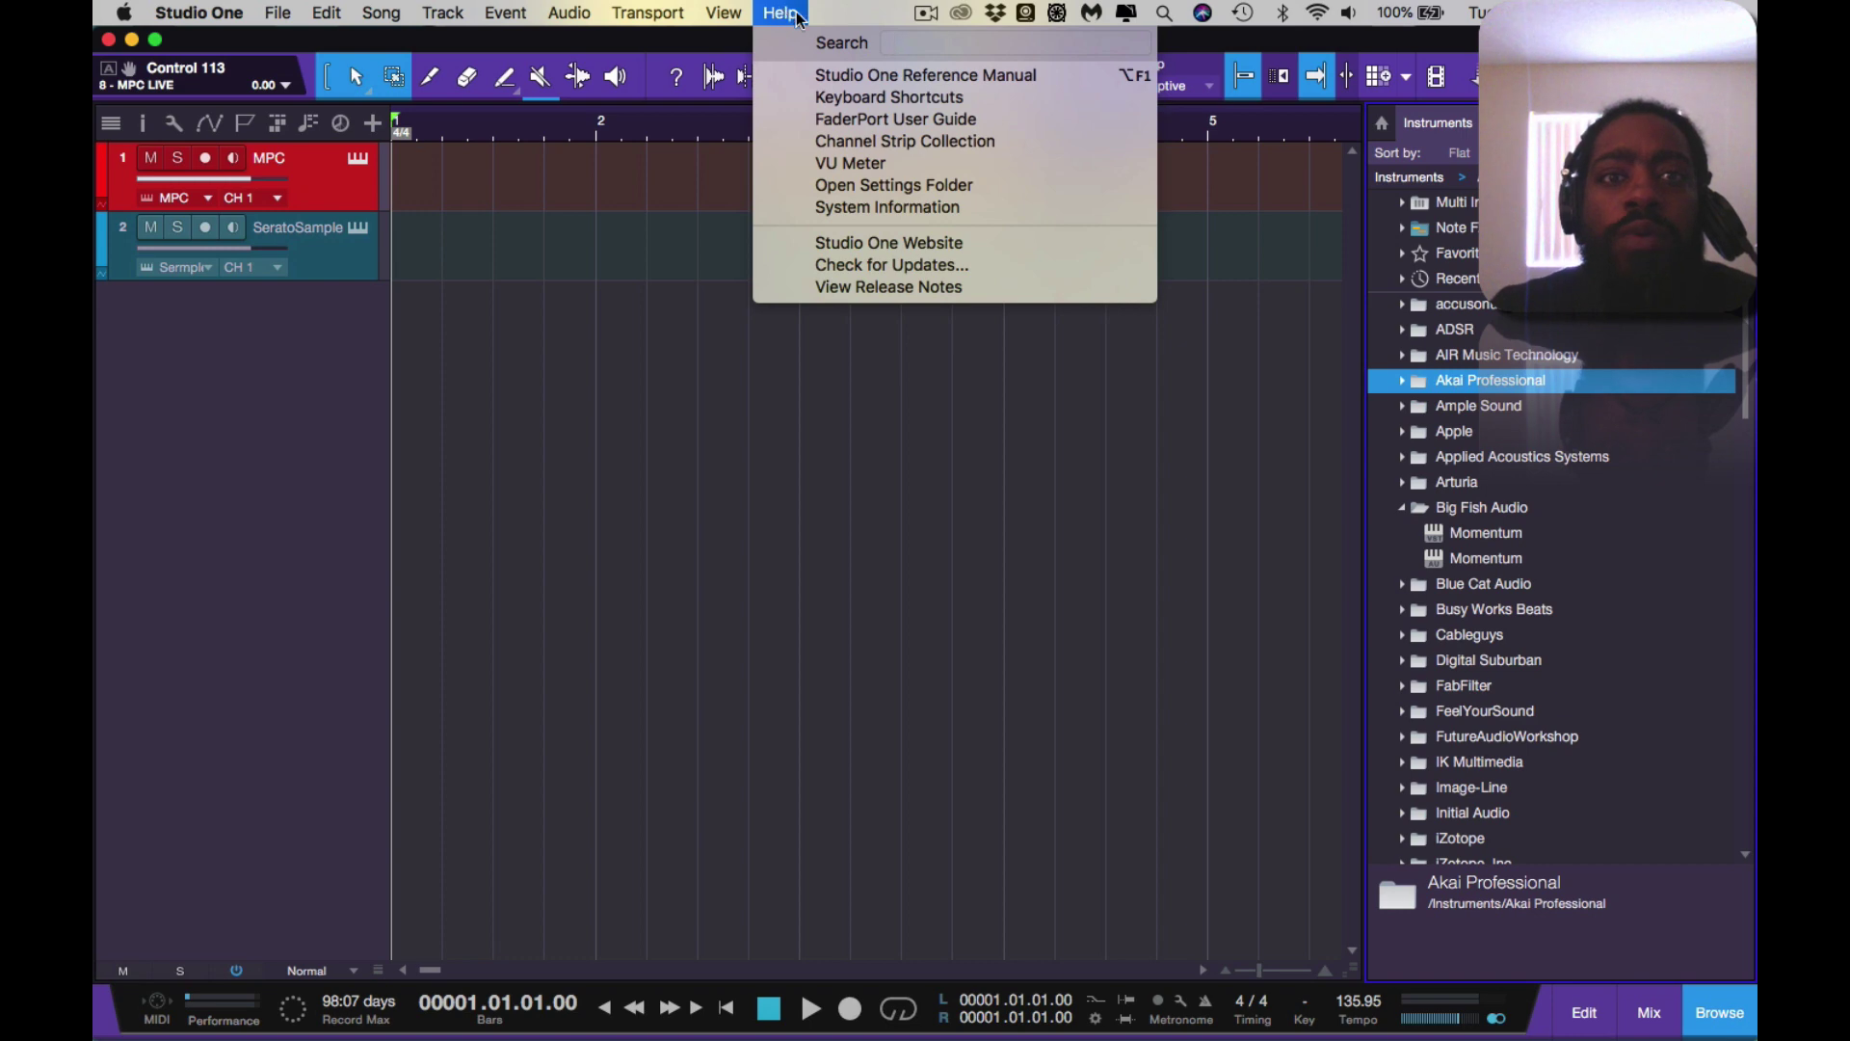
{"action": "type", "text": "p"}
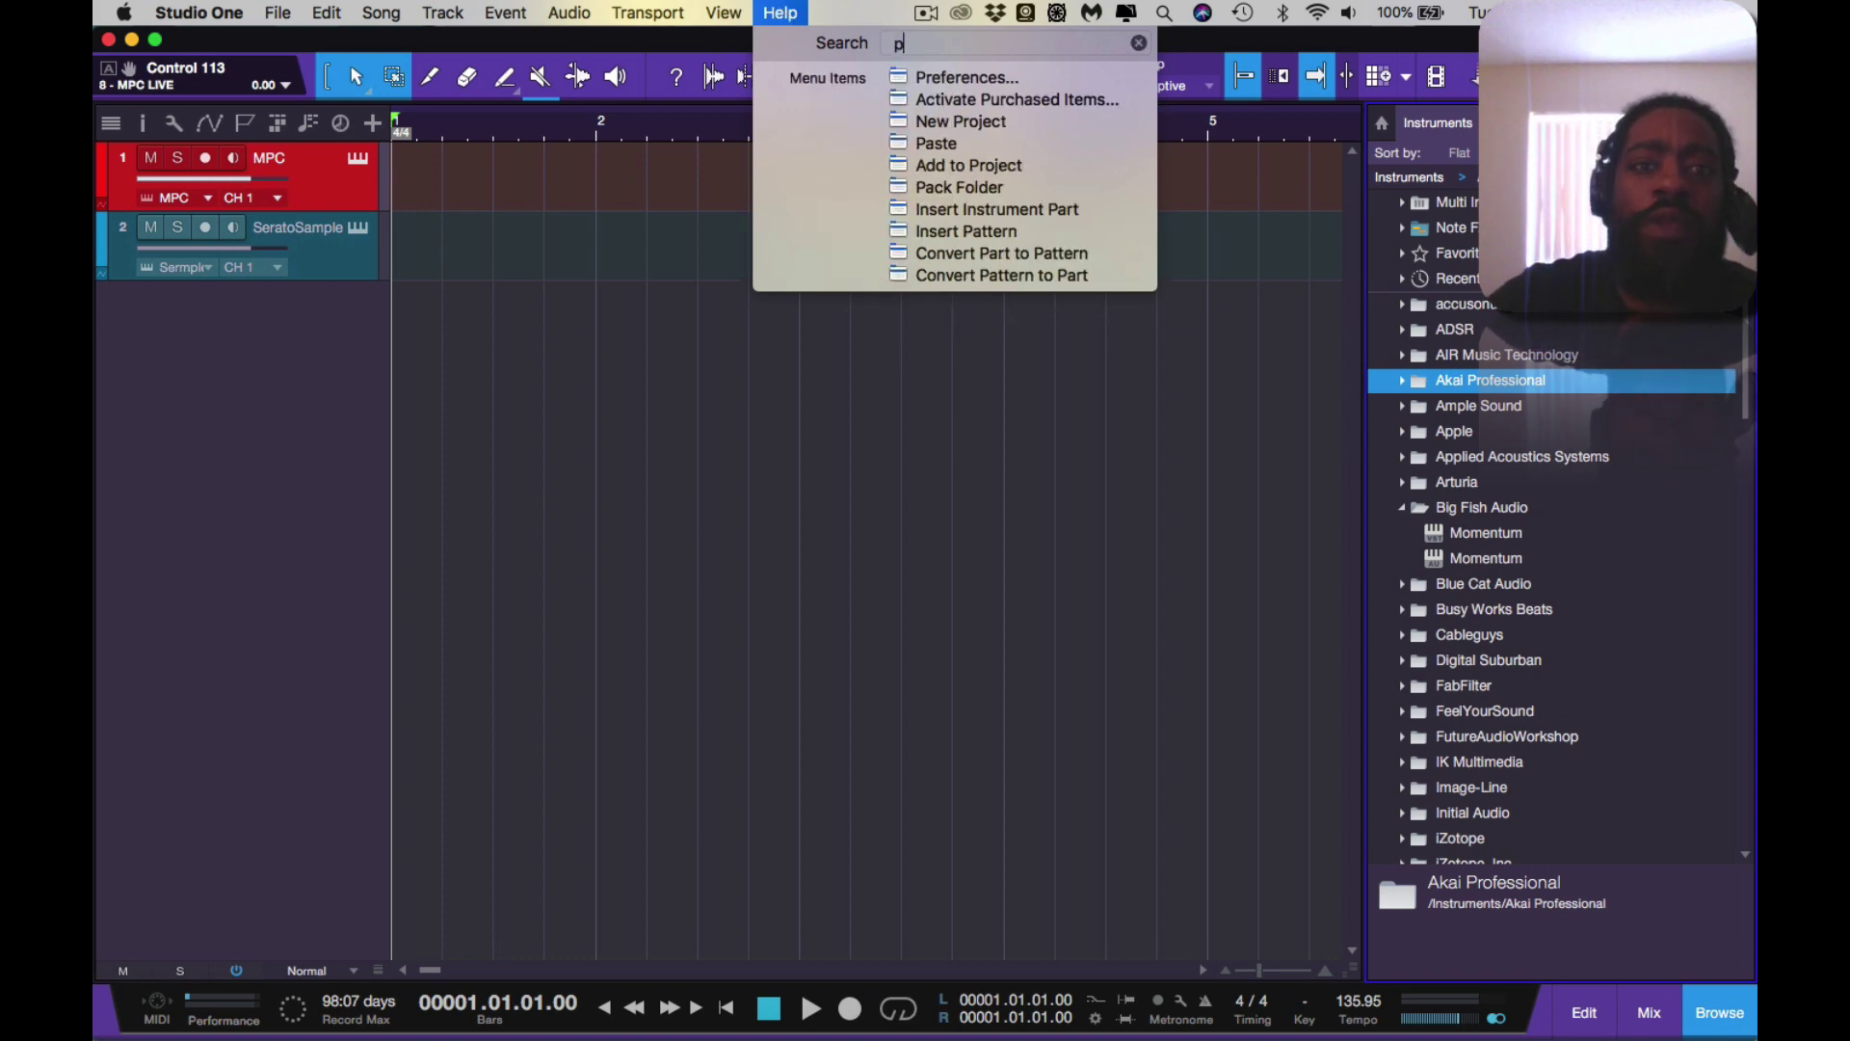
{"action": "type", "text": "l"}
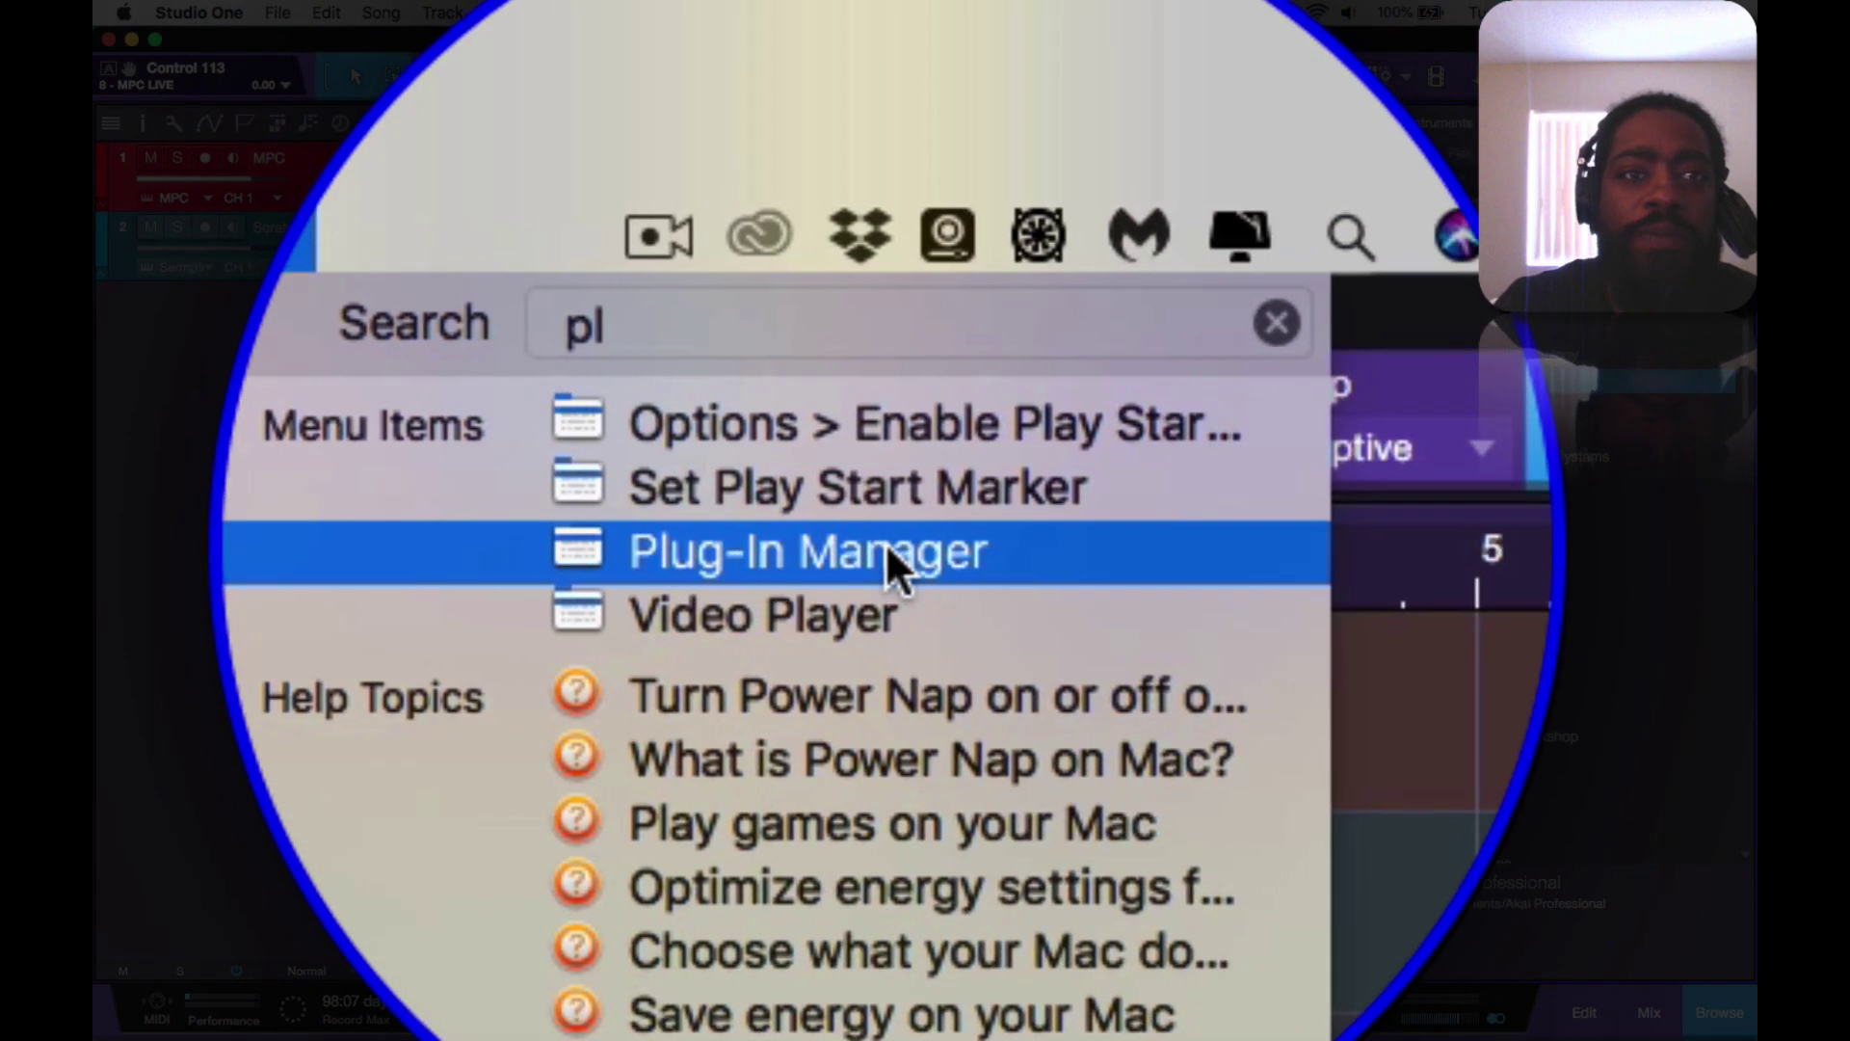
{"action": "mouse_move", "coordinate": [723, 13]}
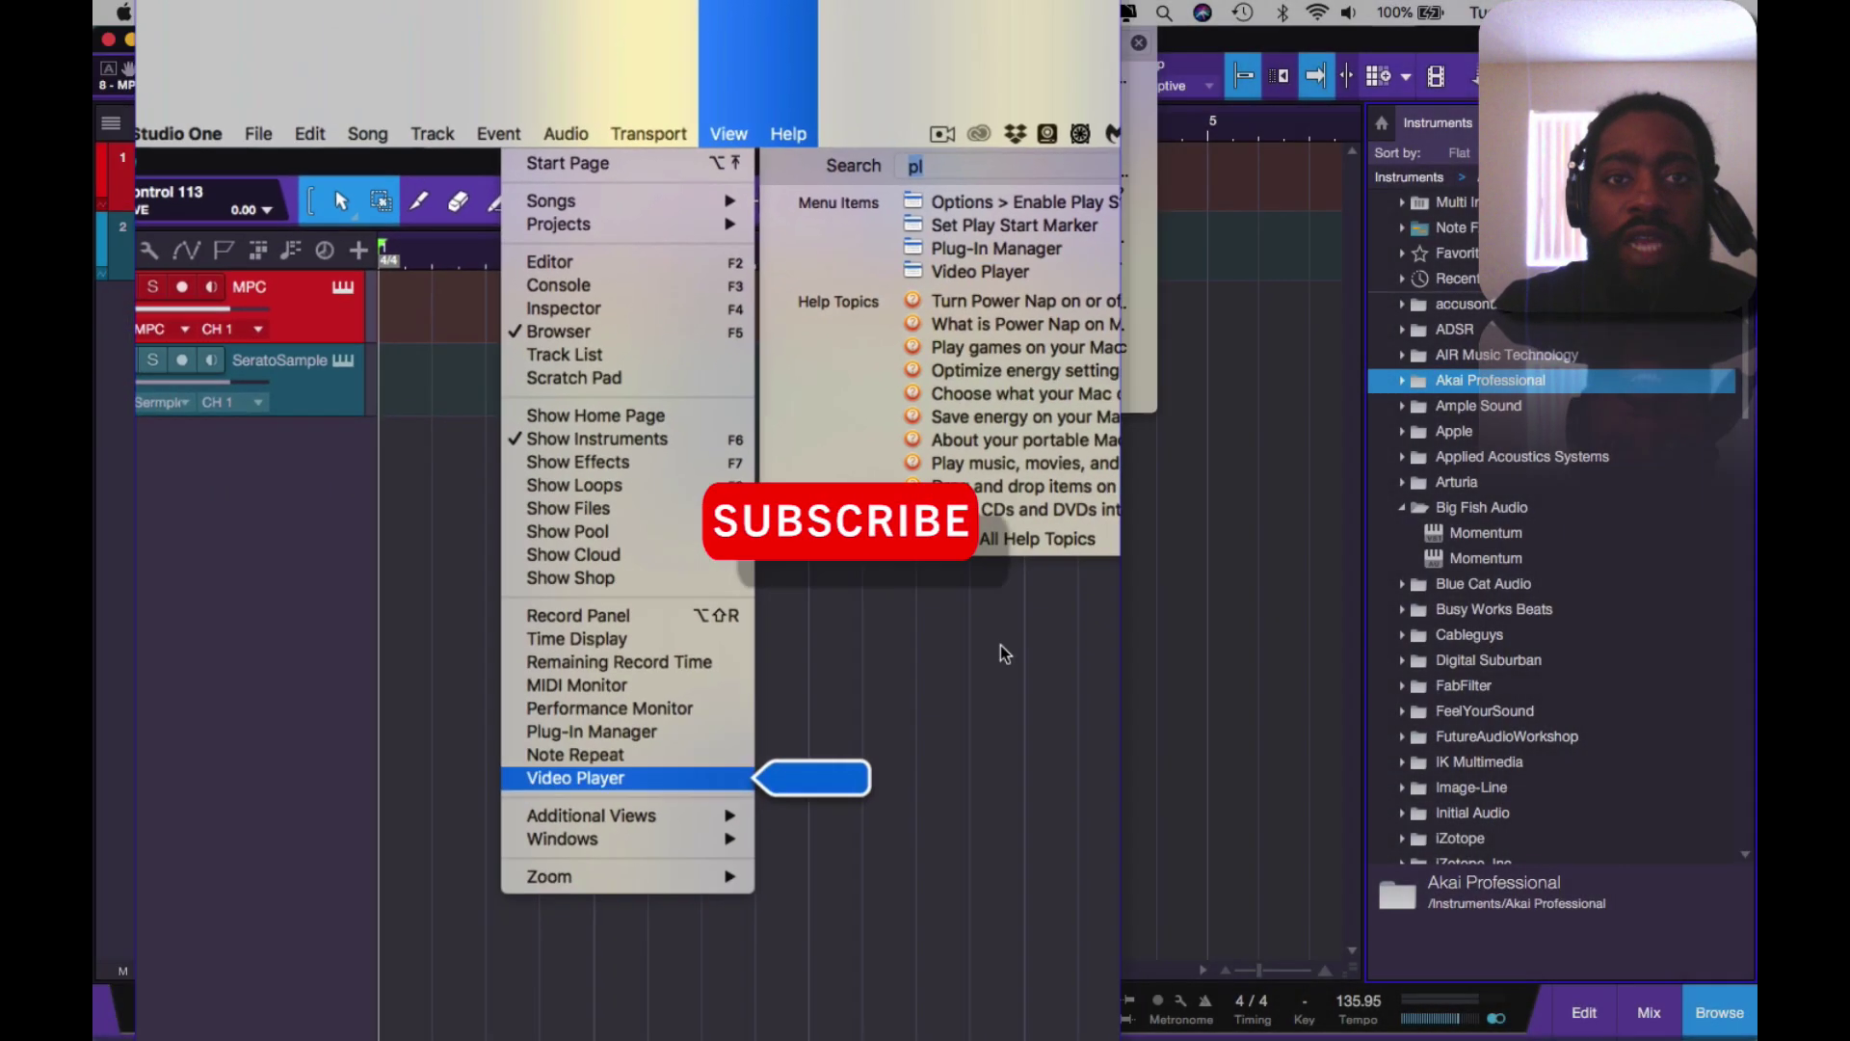
{"action": "left_click", "coordinate": [927, 395]}
- Open View > Plug-In Manager and select AVOX THROAT x64 in the blacklist
{"action": "left_click", "coordinate": [723, 12]}
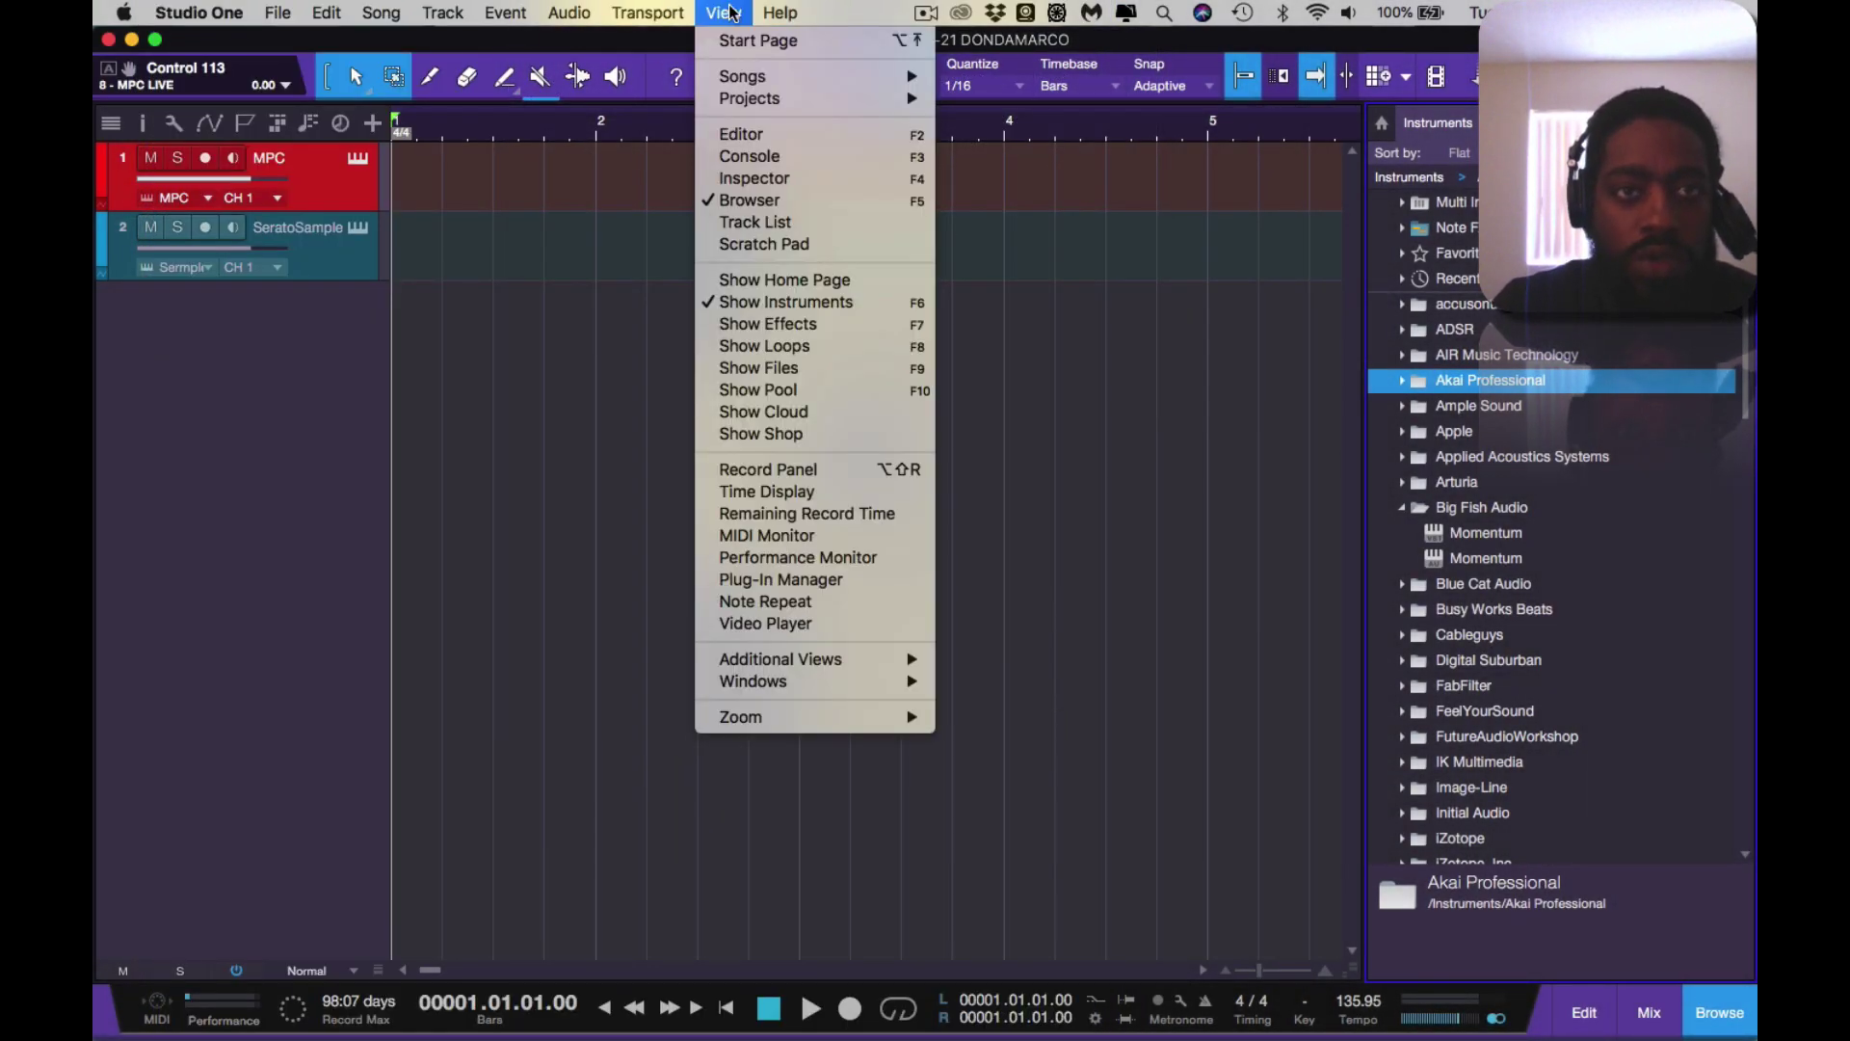
{"action": "left_click", "coordinate": [791, 578]}
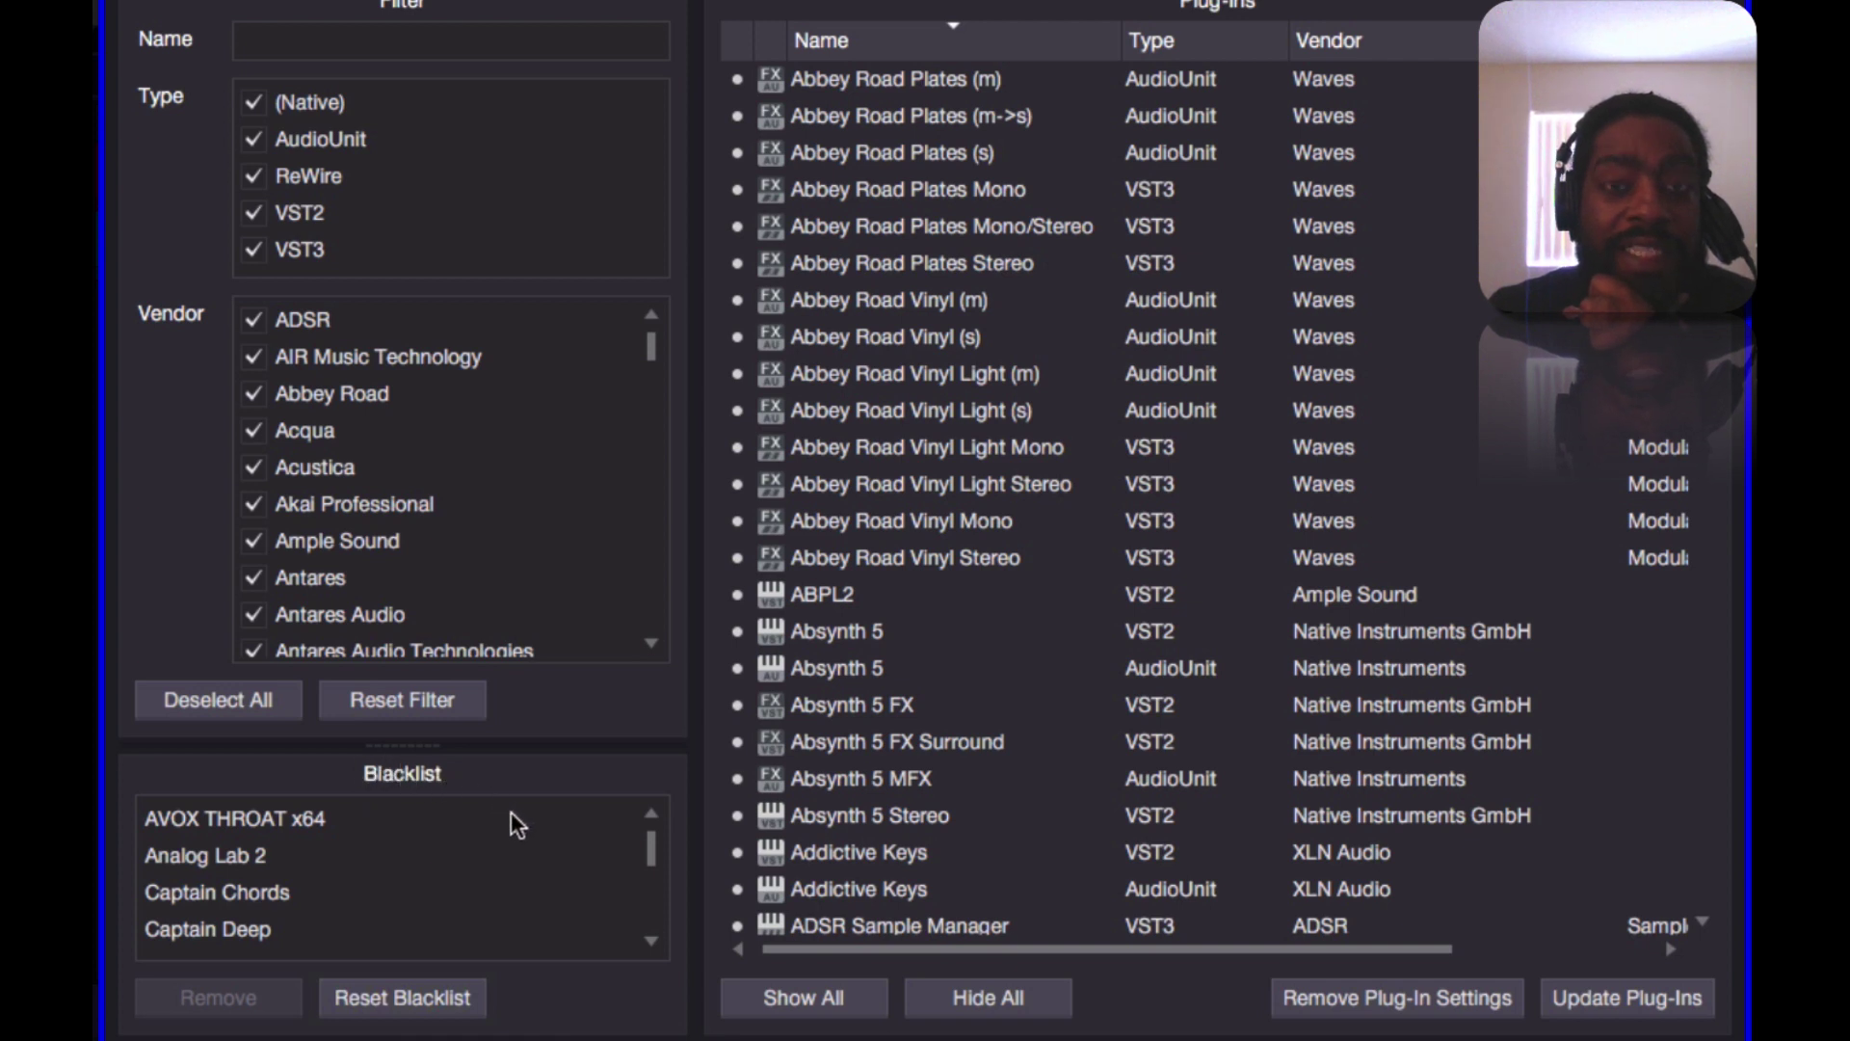
{"action": "scroll", "coordinate": [407, 876], "scroll_direction": "down", "scroll_amount": 3}
{"action": "scroll", "coordinate": [406, 877], "scroll_direction": "up", "scroll_amount": 1}
{"action": "scroll", "coordinate": [407, 877], "scroll_direction": "up", "scroll_amount": 2}
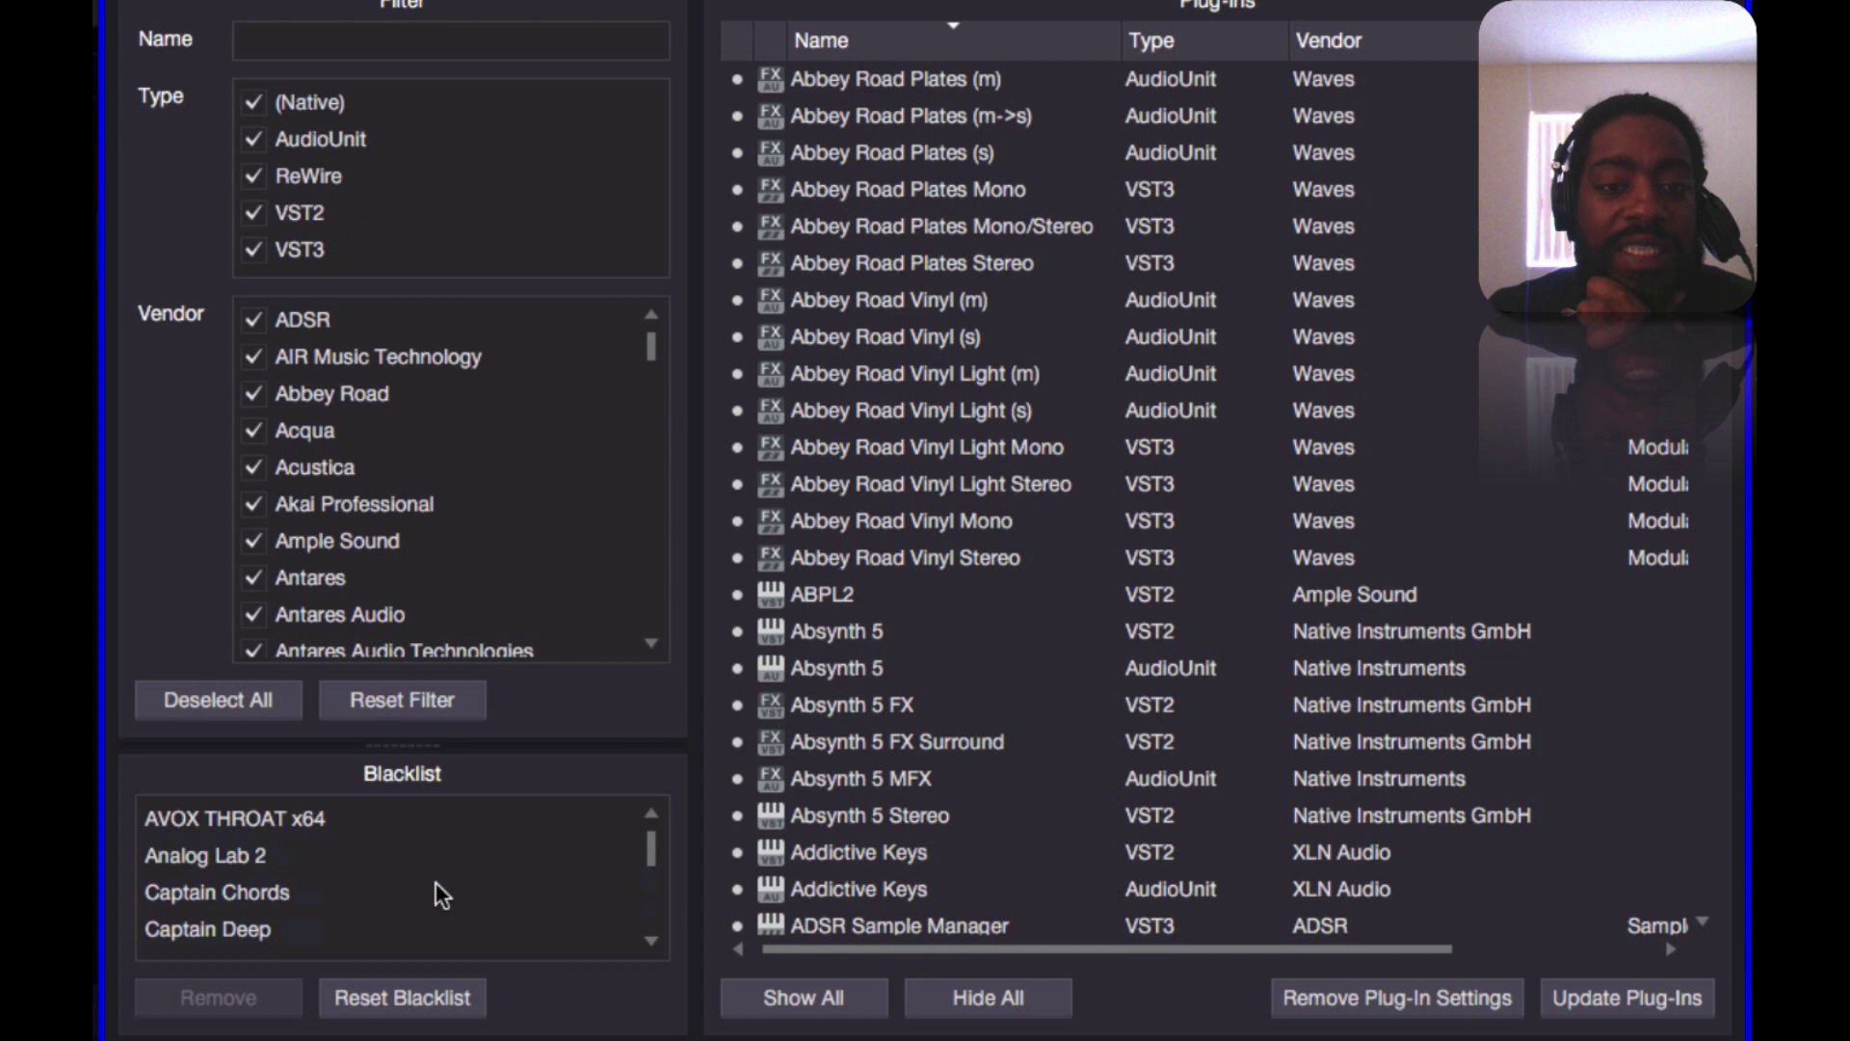
{"action": "scroll", "coordinate": [435, 897], "scroll_direction": "down", "scroll_amount": 4}
{"action": "scroll", "coordinate": [437, 881], "scroll_direction": "up", "scroll_amount": 4}
{"action": "scroll", "coordinate": [402, 909], "scroll_direction": "down", "scroll_amount": 4}
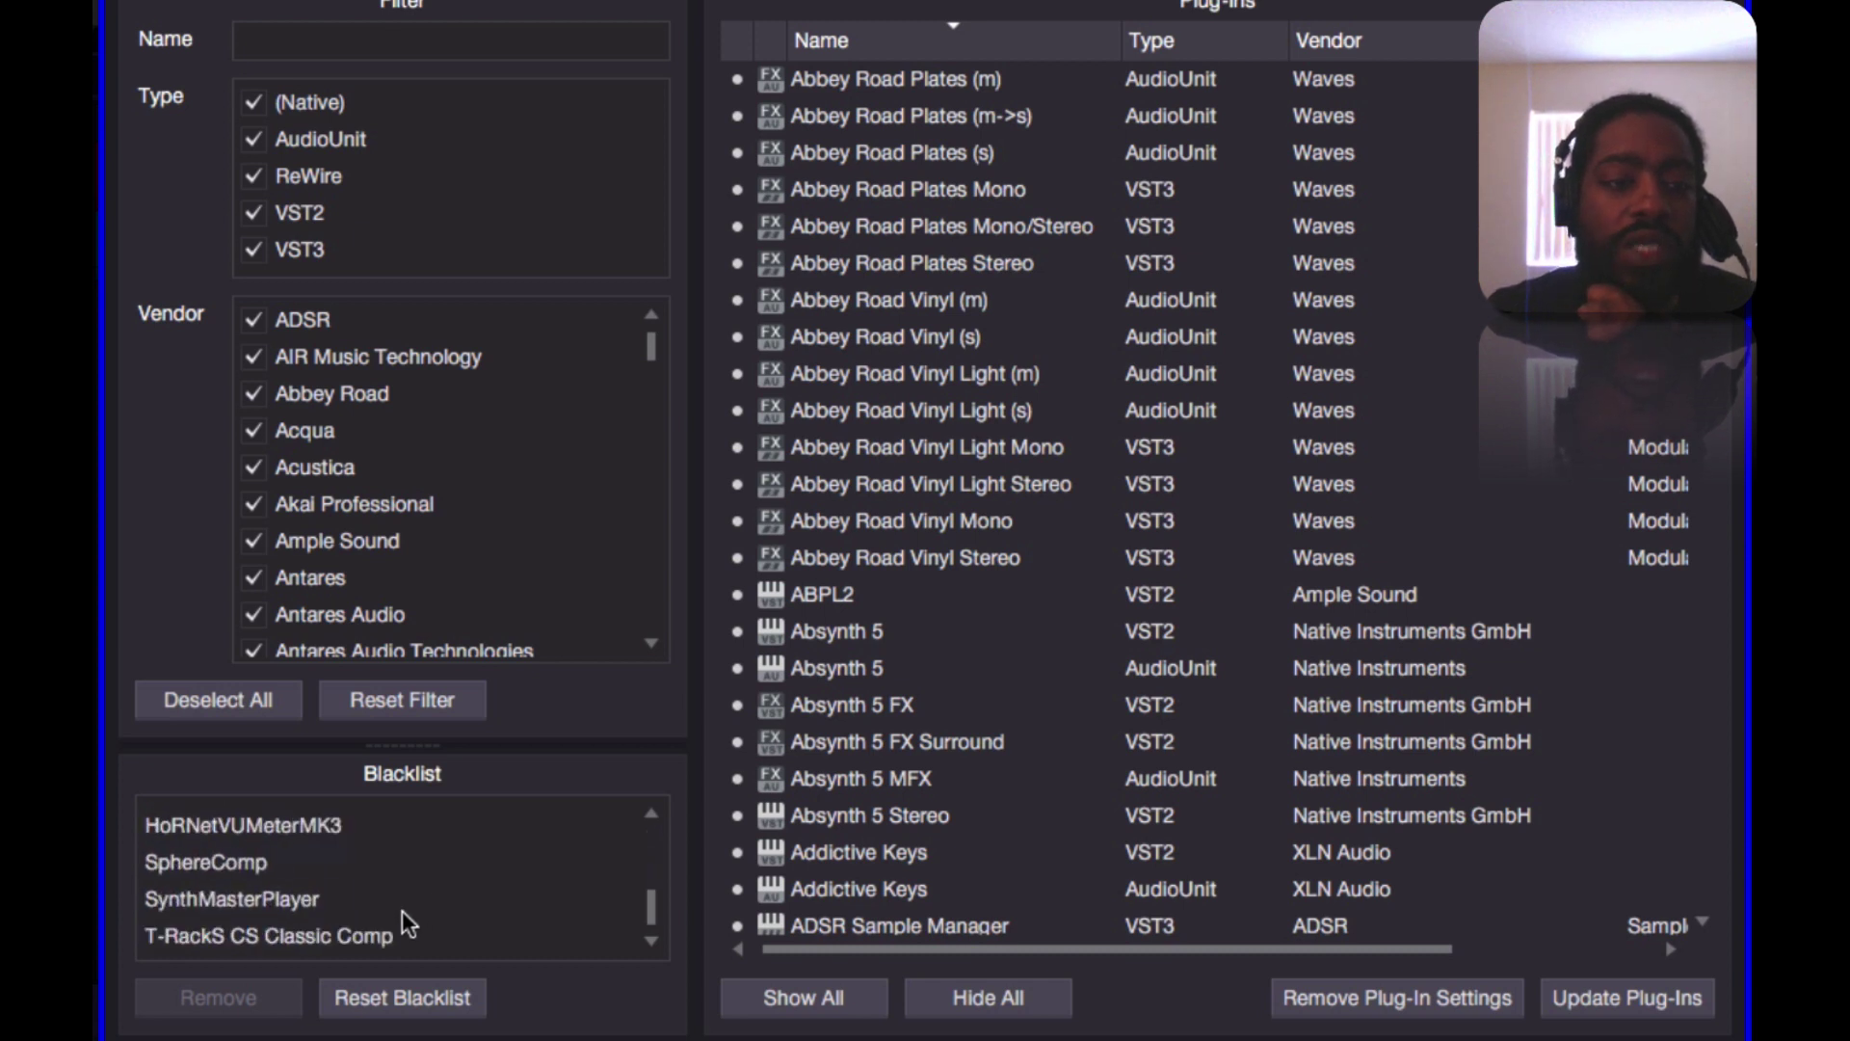
{"action": "scroll", "coordinate": [402, 910], "scroll_direction": "up", "scroll_amount": 4}
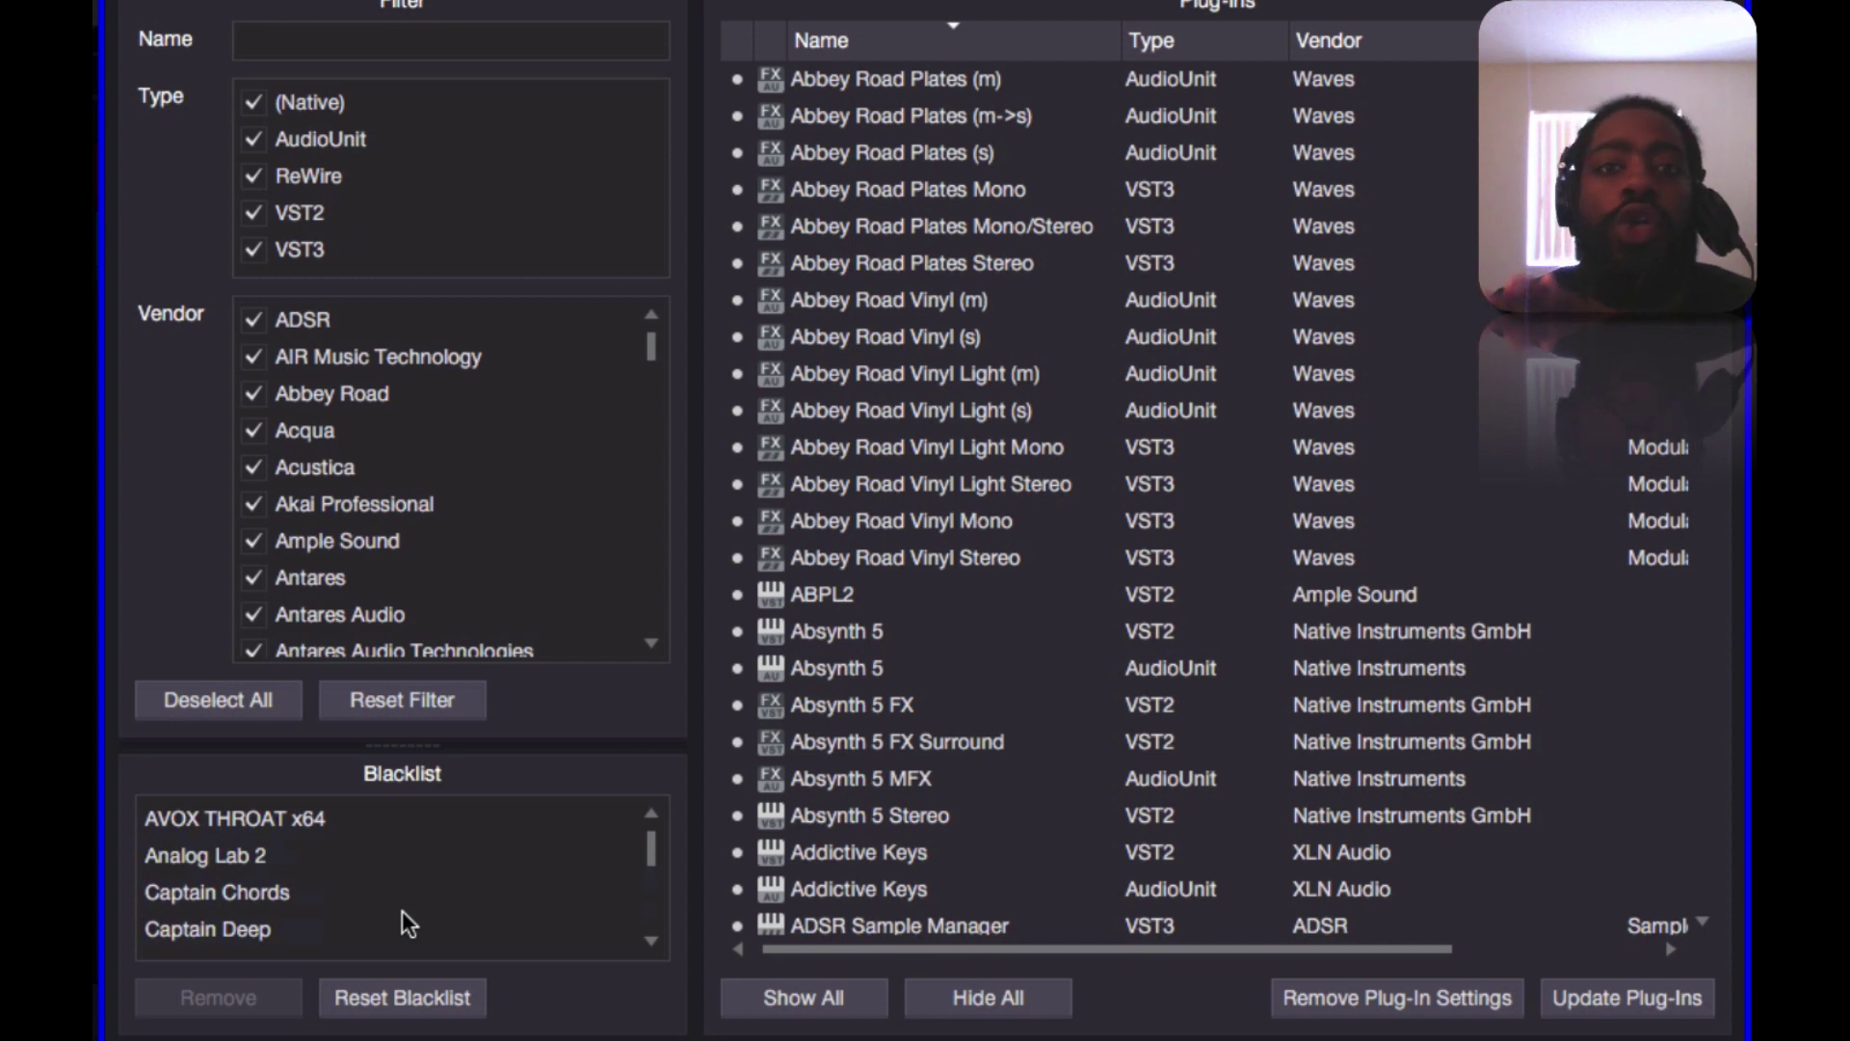
{"action": "scroll", "coordinate": [402, 910], "scroll_direction": "down", "scroll_amount": 3}
{"action": "scroll", "coordinate": [403, 909], "scroll_direction": "down", "scroll_amount": 1}
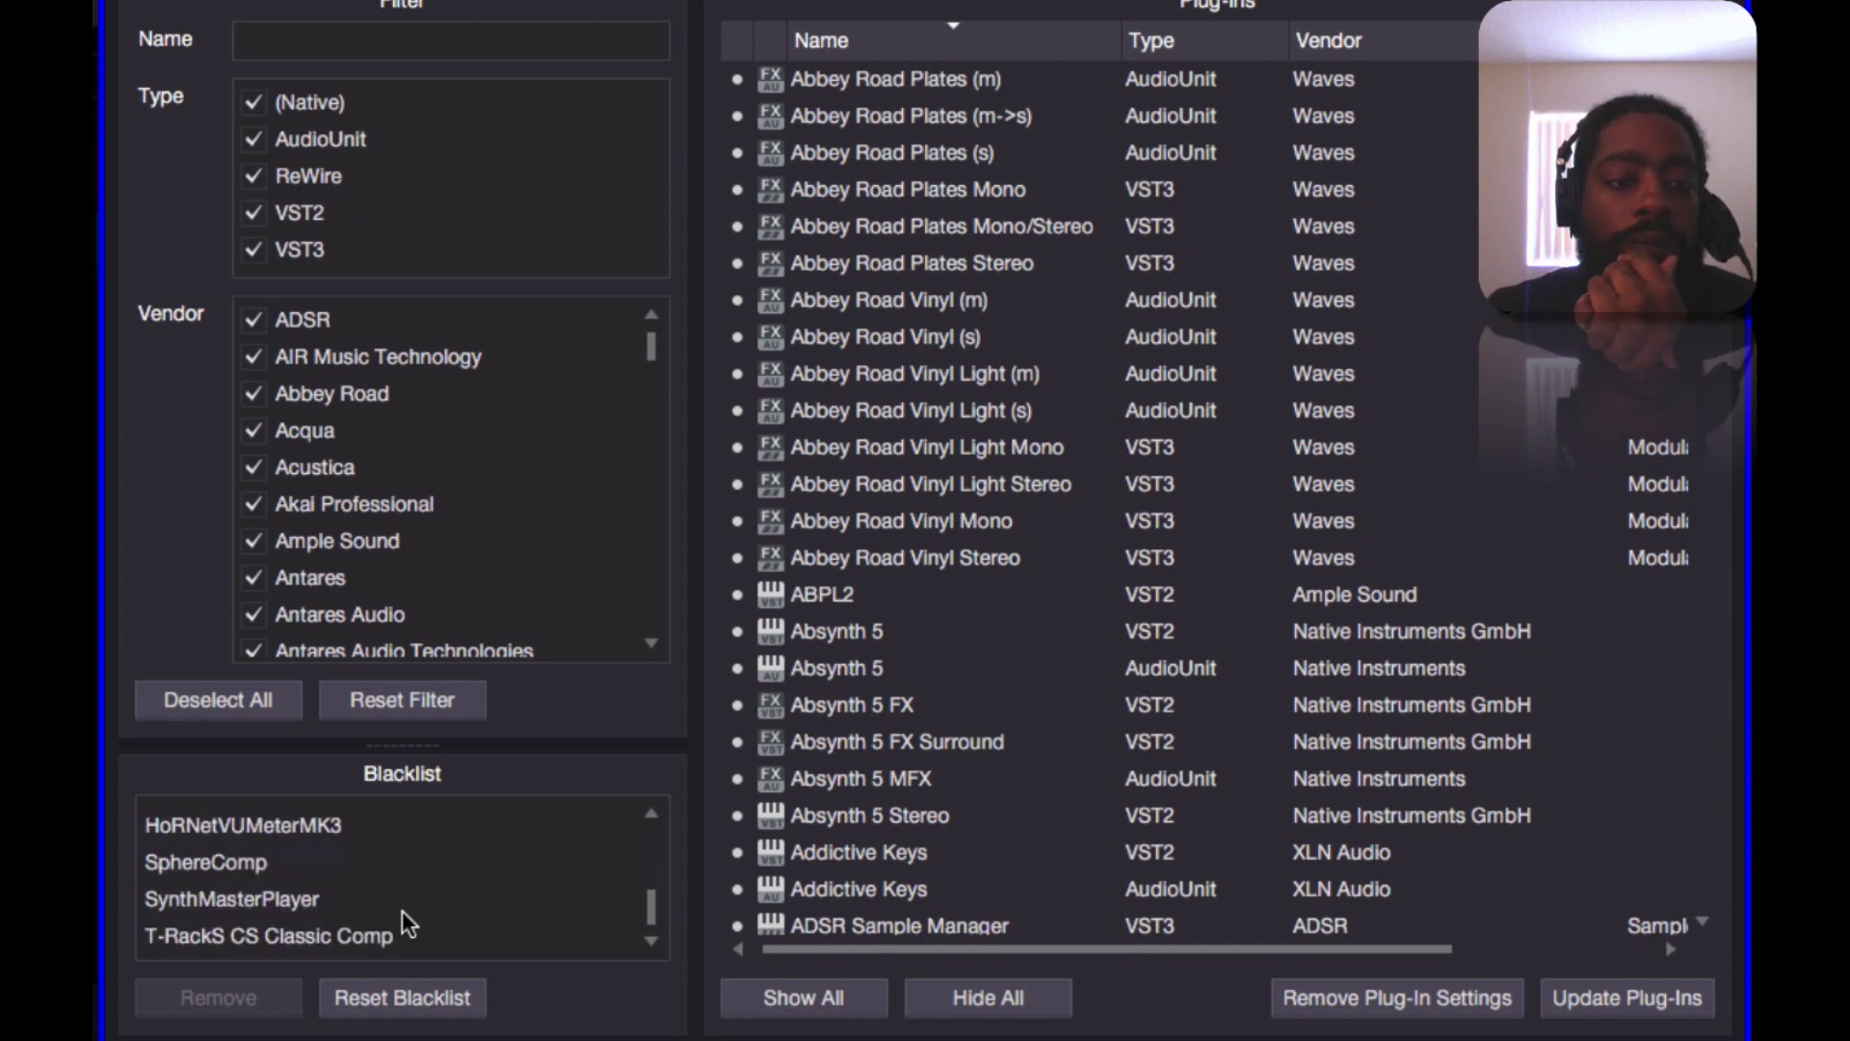
{"action": "scroll", "coordinate": [402, 909], "scroll_direction": "up", "scroll_amount": 2}
{"action": "scroll", "coordinate": [401, 923], "scroll_direction": "up", "scroll_amount": 2}
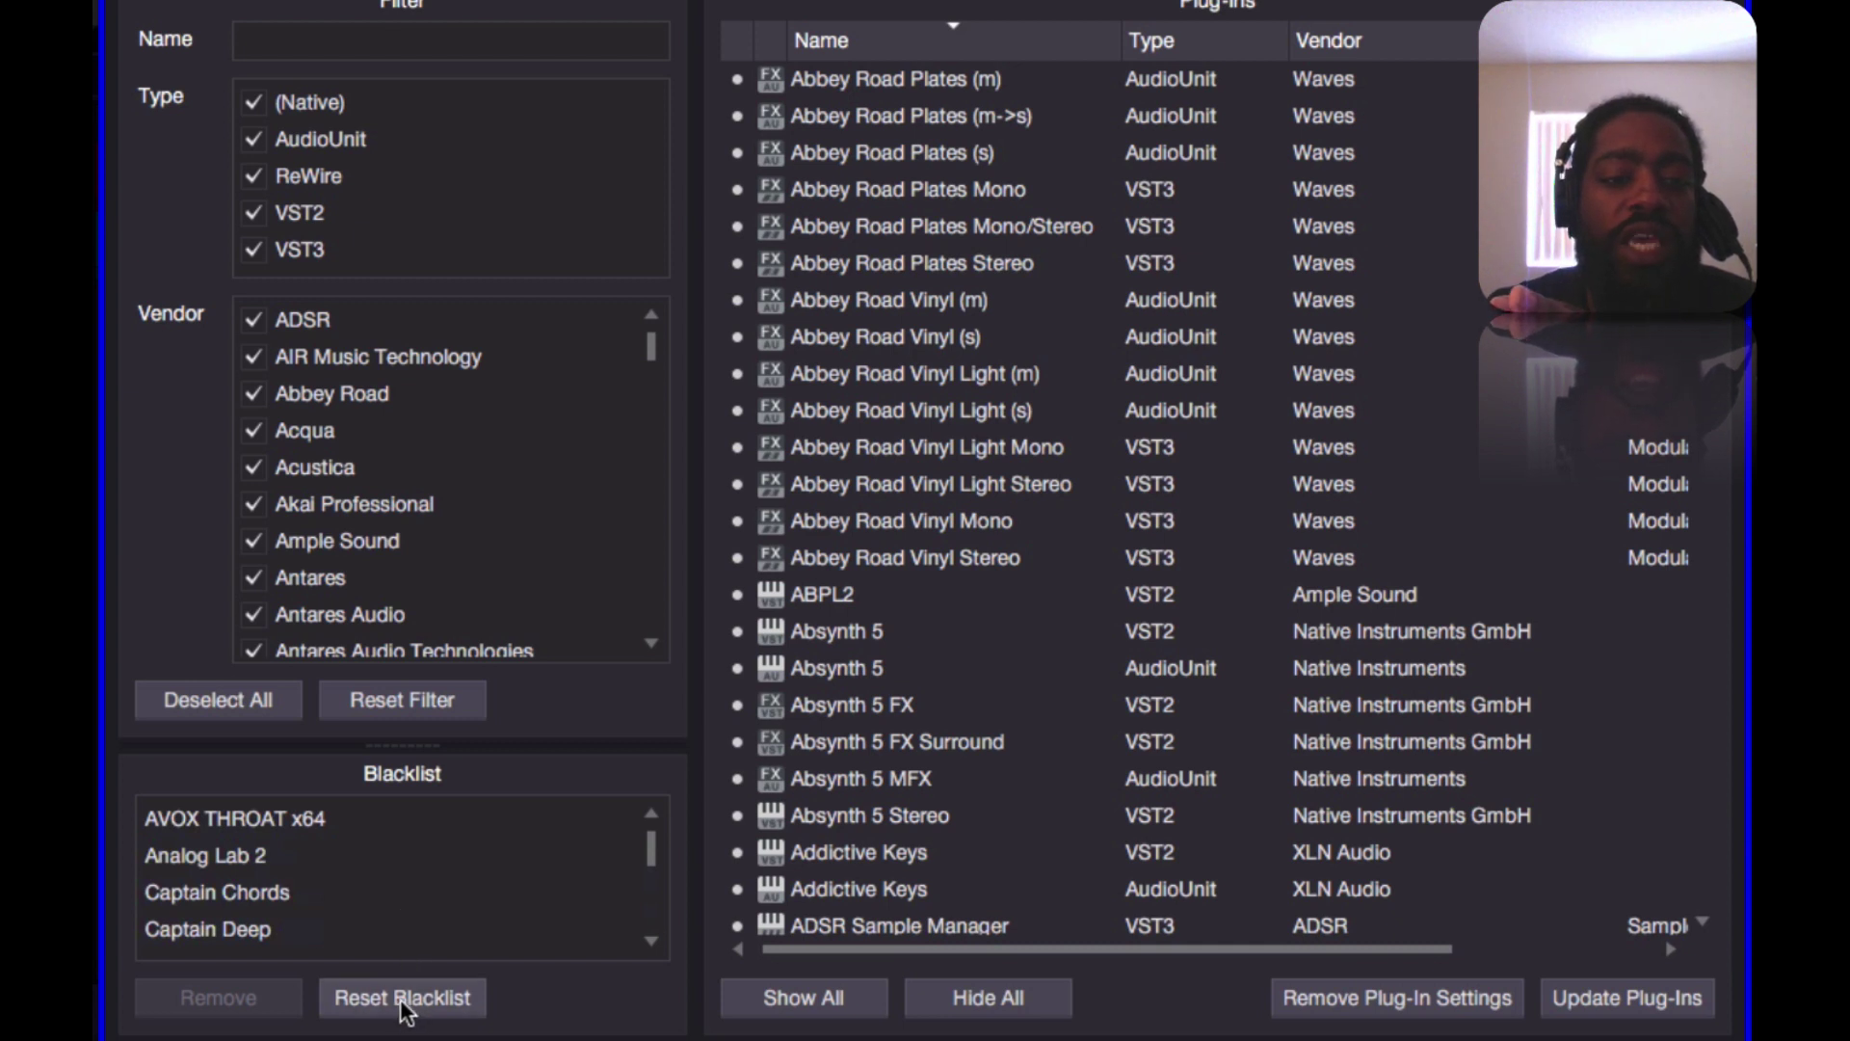
{"action": "left_click", "coordinate": [275, 822]}
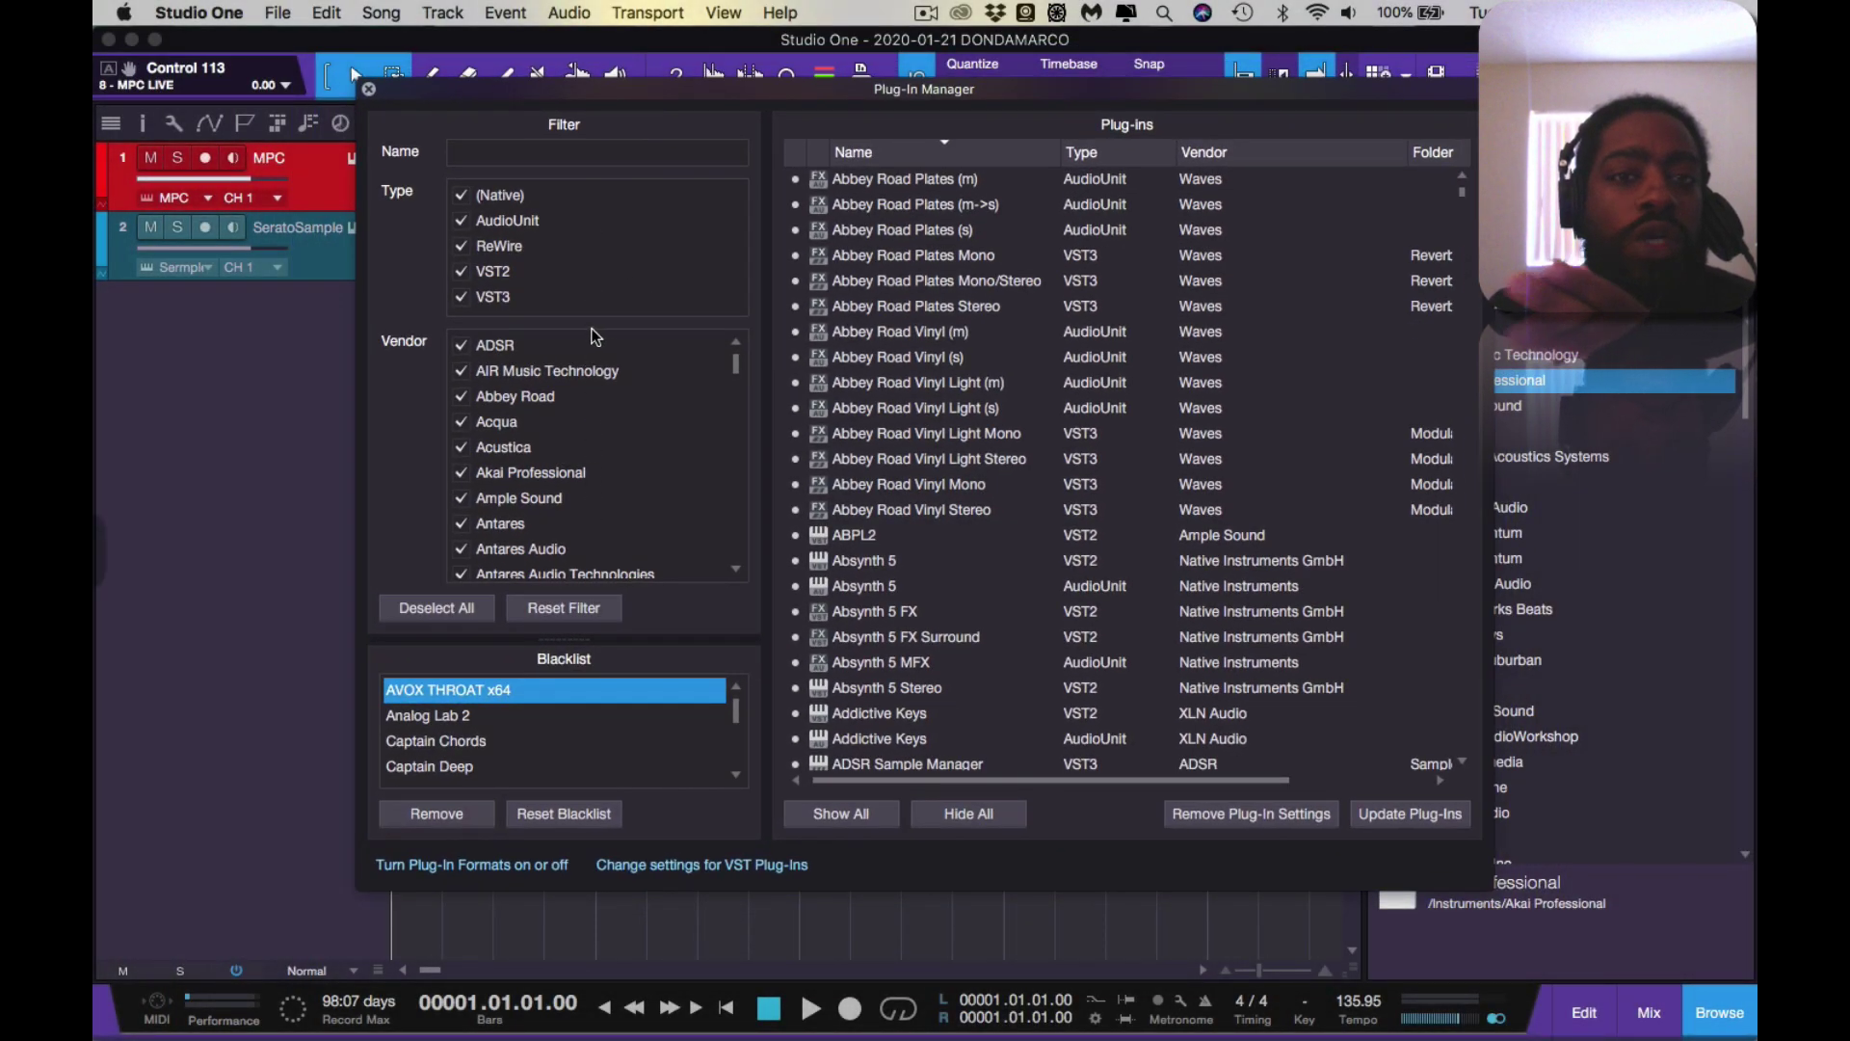
{"action": "scroll", "coordinate": [982, 433], "scroll_direction": "down", "scroll_amount": 10}
{"action": "scroll", "coordinate": [983, 434], "scroll_direction": "down", "scroll_amount": 5}
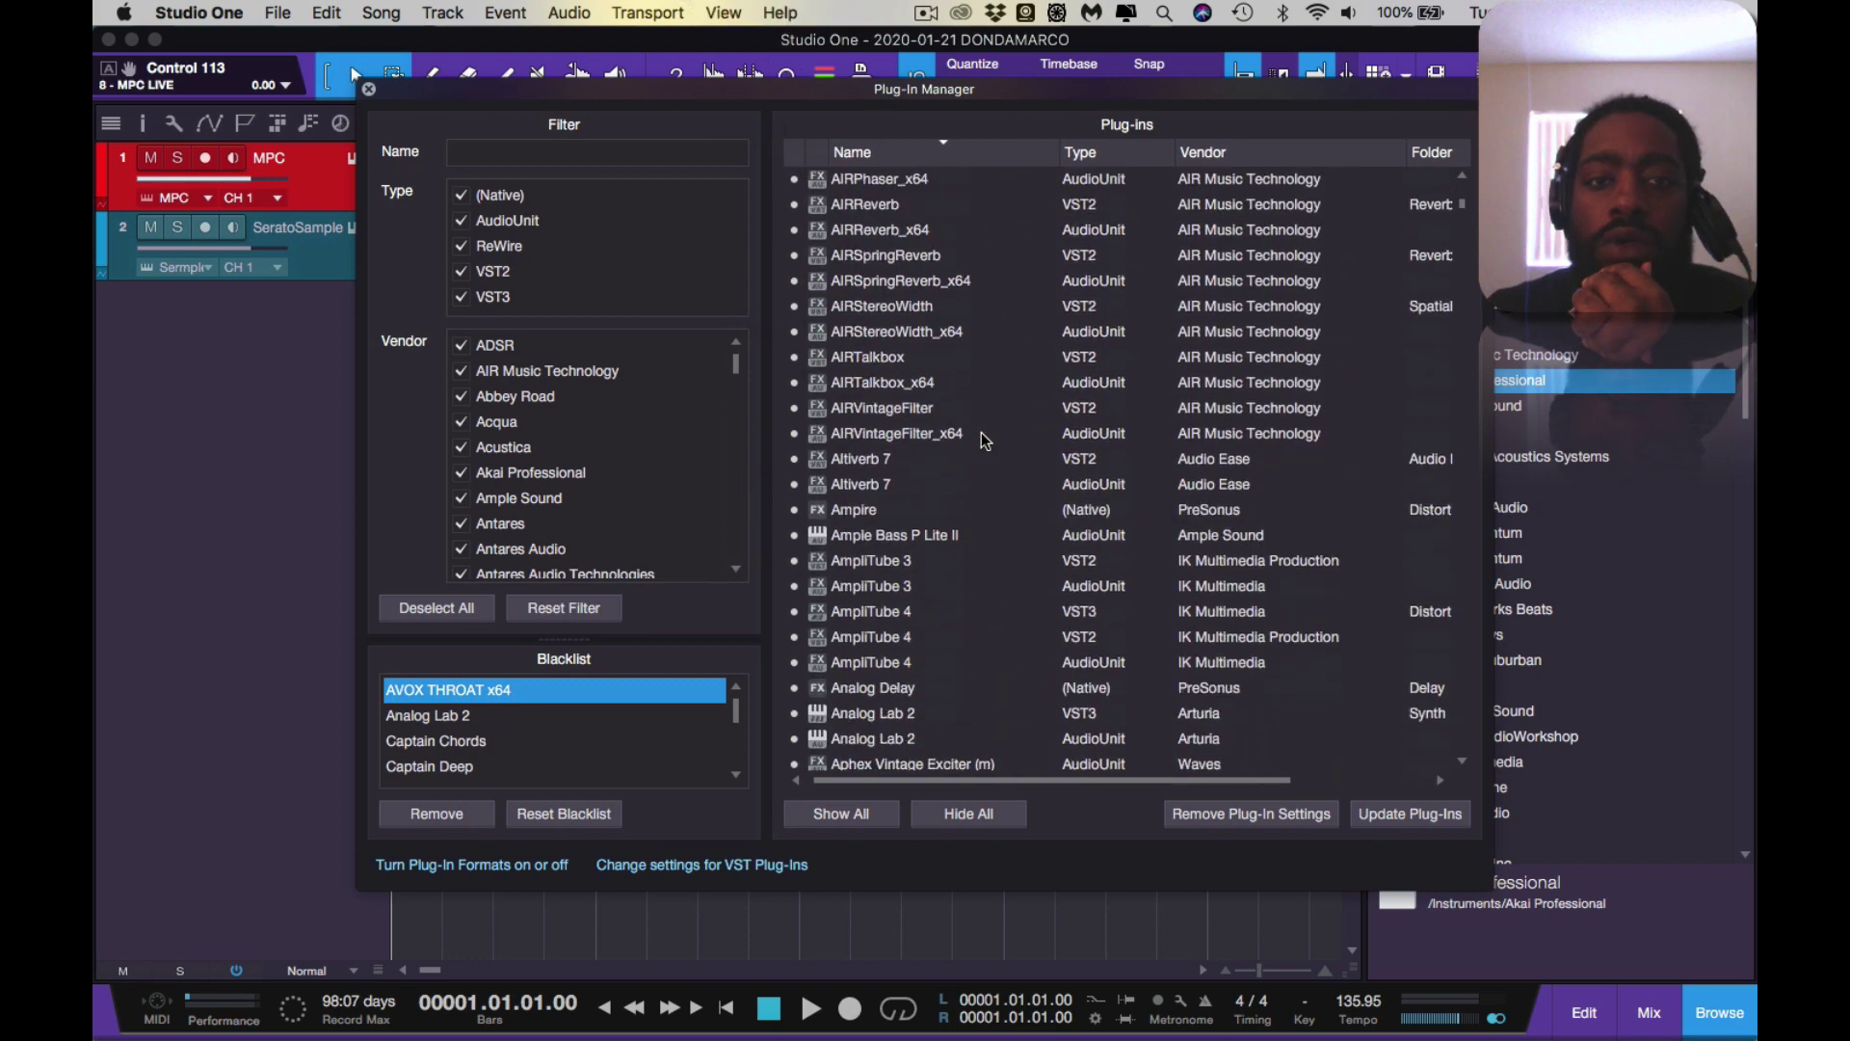
{"action": "scroll", "coordinate": [983, 433], "scroll_direction": "down", "scroll_amount": 5}
{"action": "scroll", "coordinate": [983, 433], "scroll_direction": "down", "scroll_amount": 5}
{"action": "scroll", "coordinate": [983, 435], "scroll_direction": "up", "scroll_amount": 5}
{"action": "scroll", "coordinate": [981, 431], "scroll_direction": "up", "scroll_amount": 5}
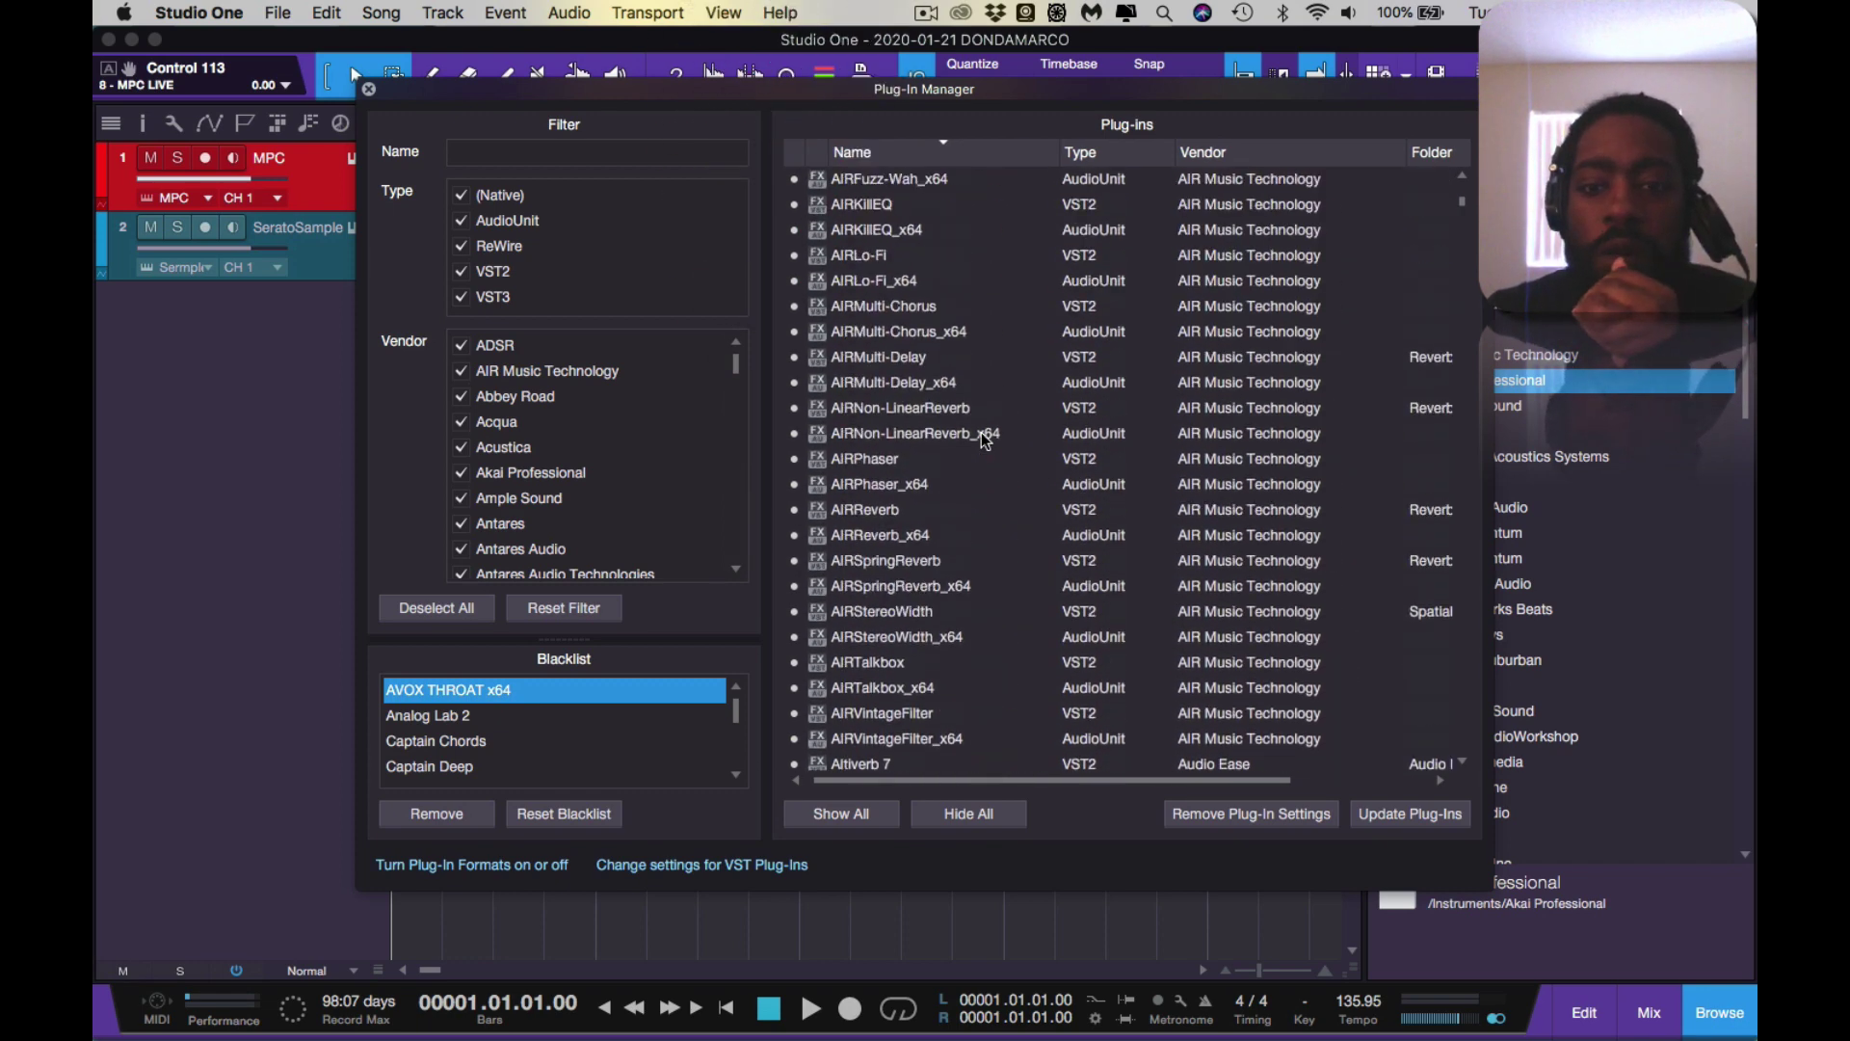
{"action": "scroll", "coordinate": [982, 432], "scroll_direction": "up", "scroll_amount": 5}
{"action": "scroll", "coordinate": [981, 432], "scroll_direction": "up", "scroll_amount": 5}
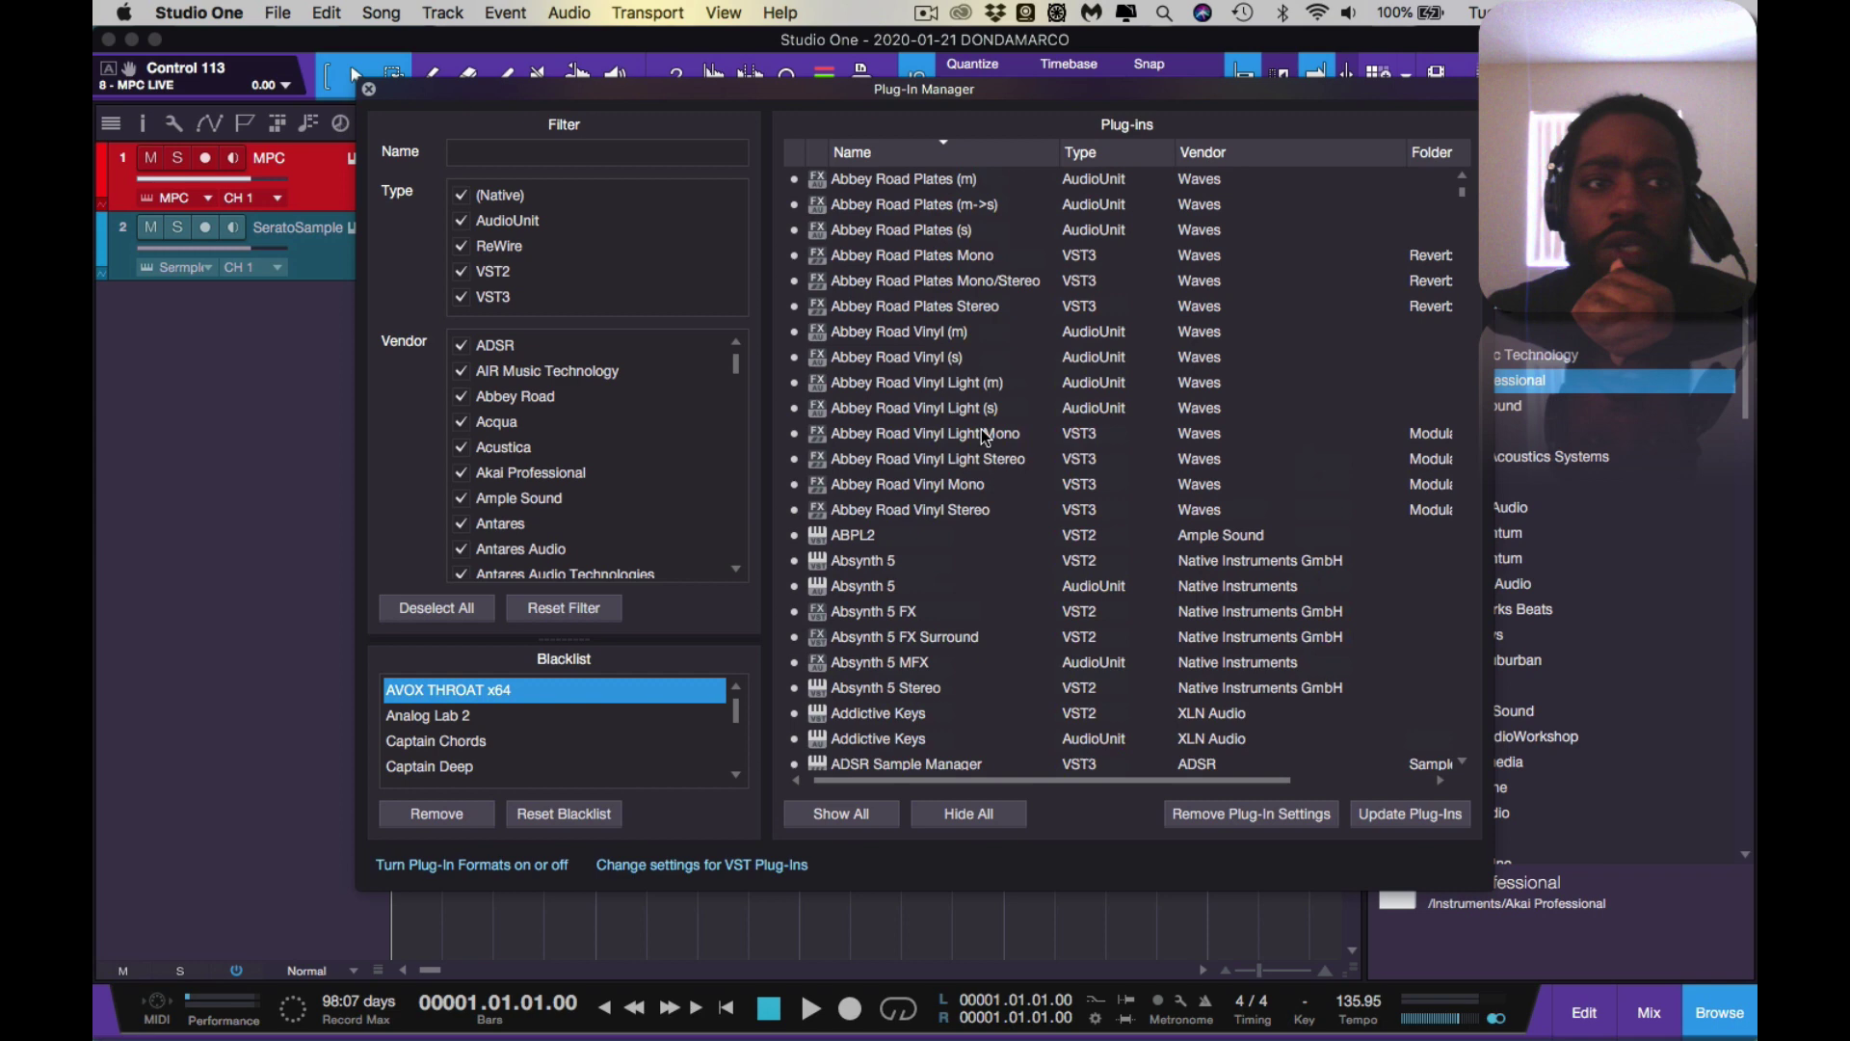
- Filter the Plug-In Manager by name for 'mpc' and 'captain', review the Blacklist, then close it
{"action": "left_click", "coordinate": [674, 150]}
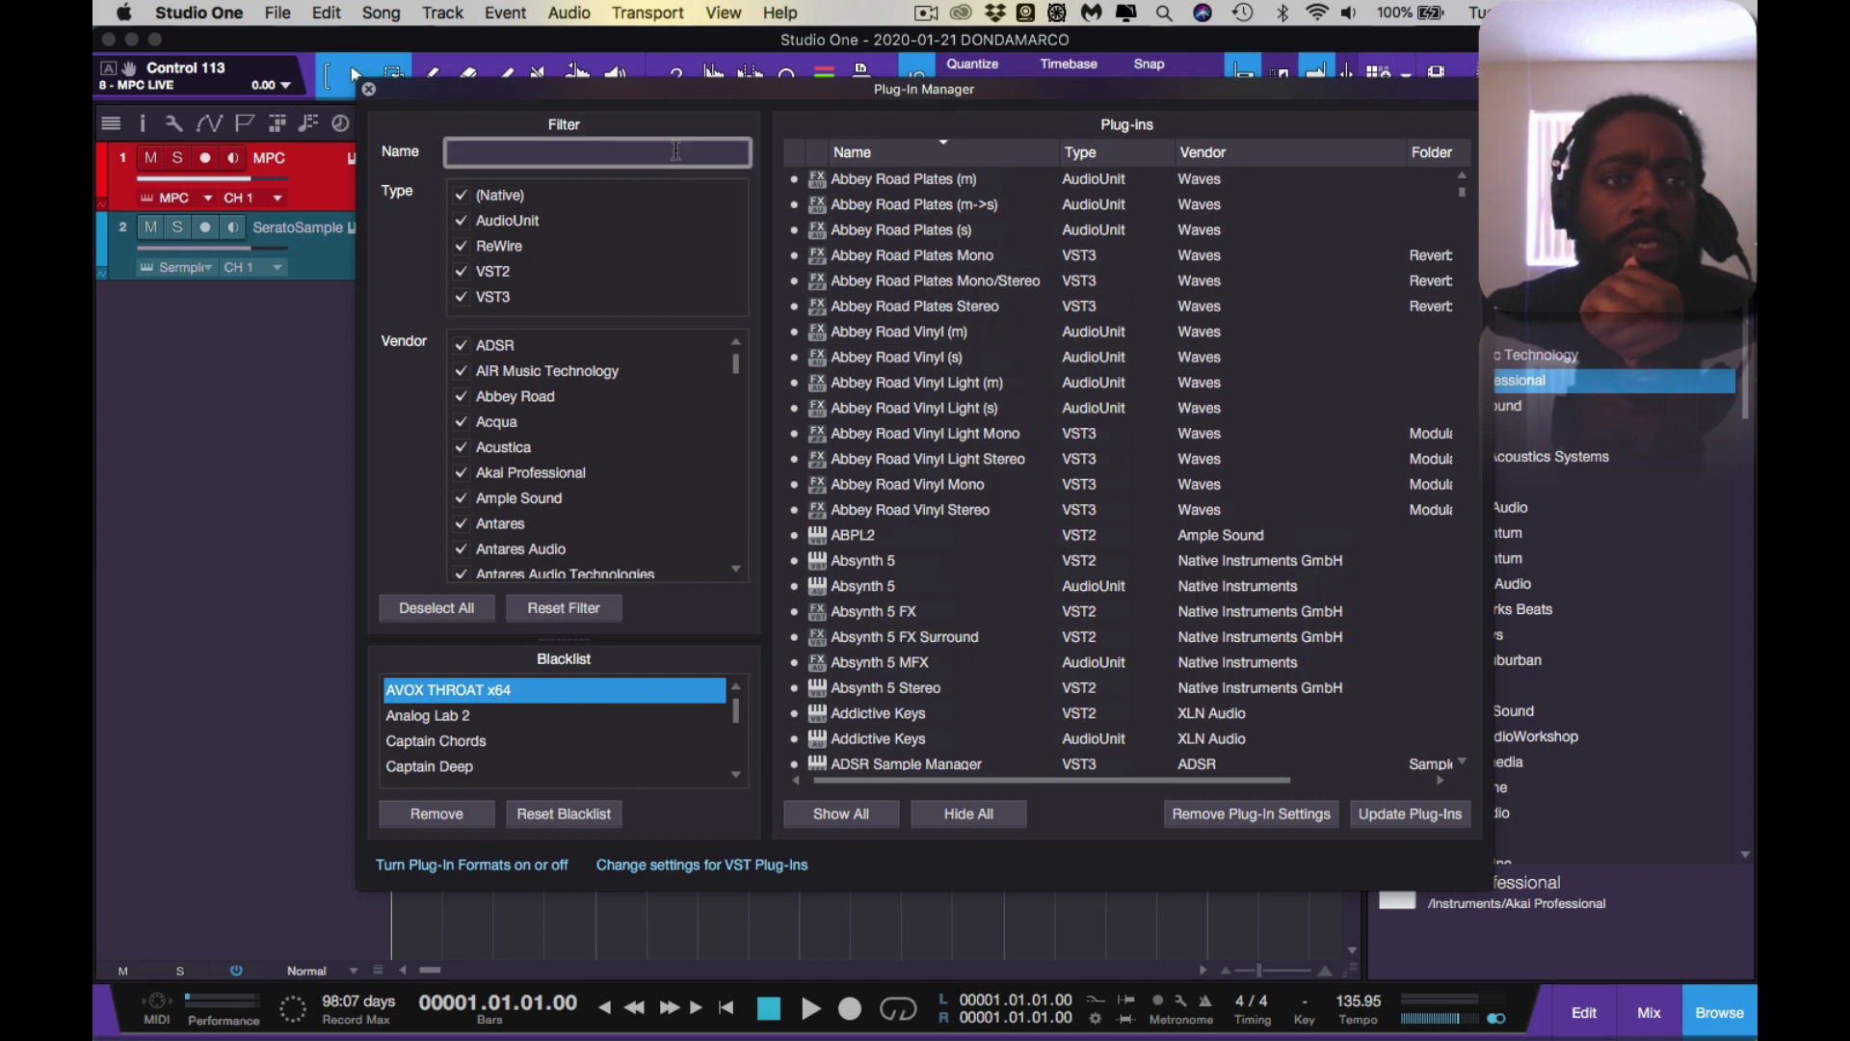
{"action": "type", "text": "m"}
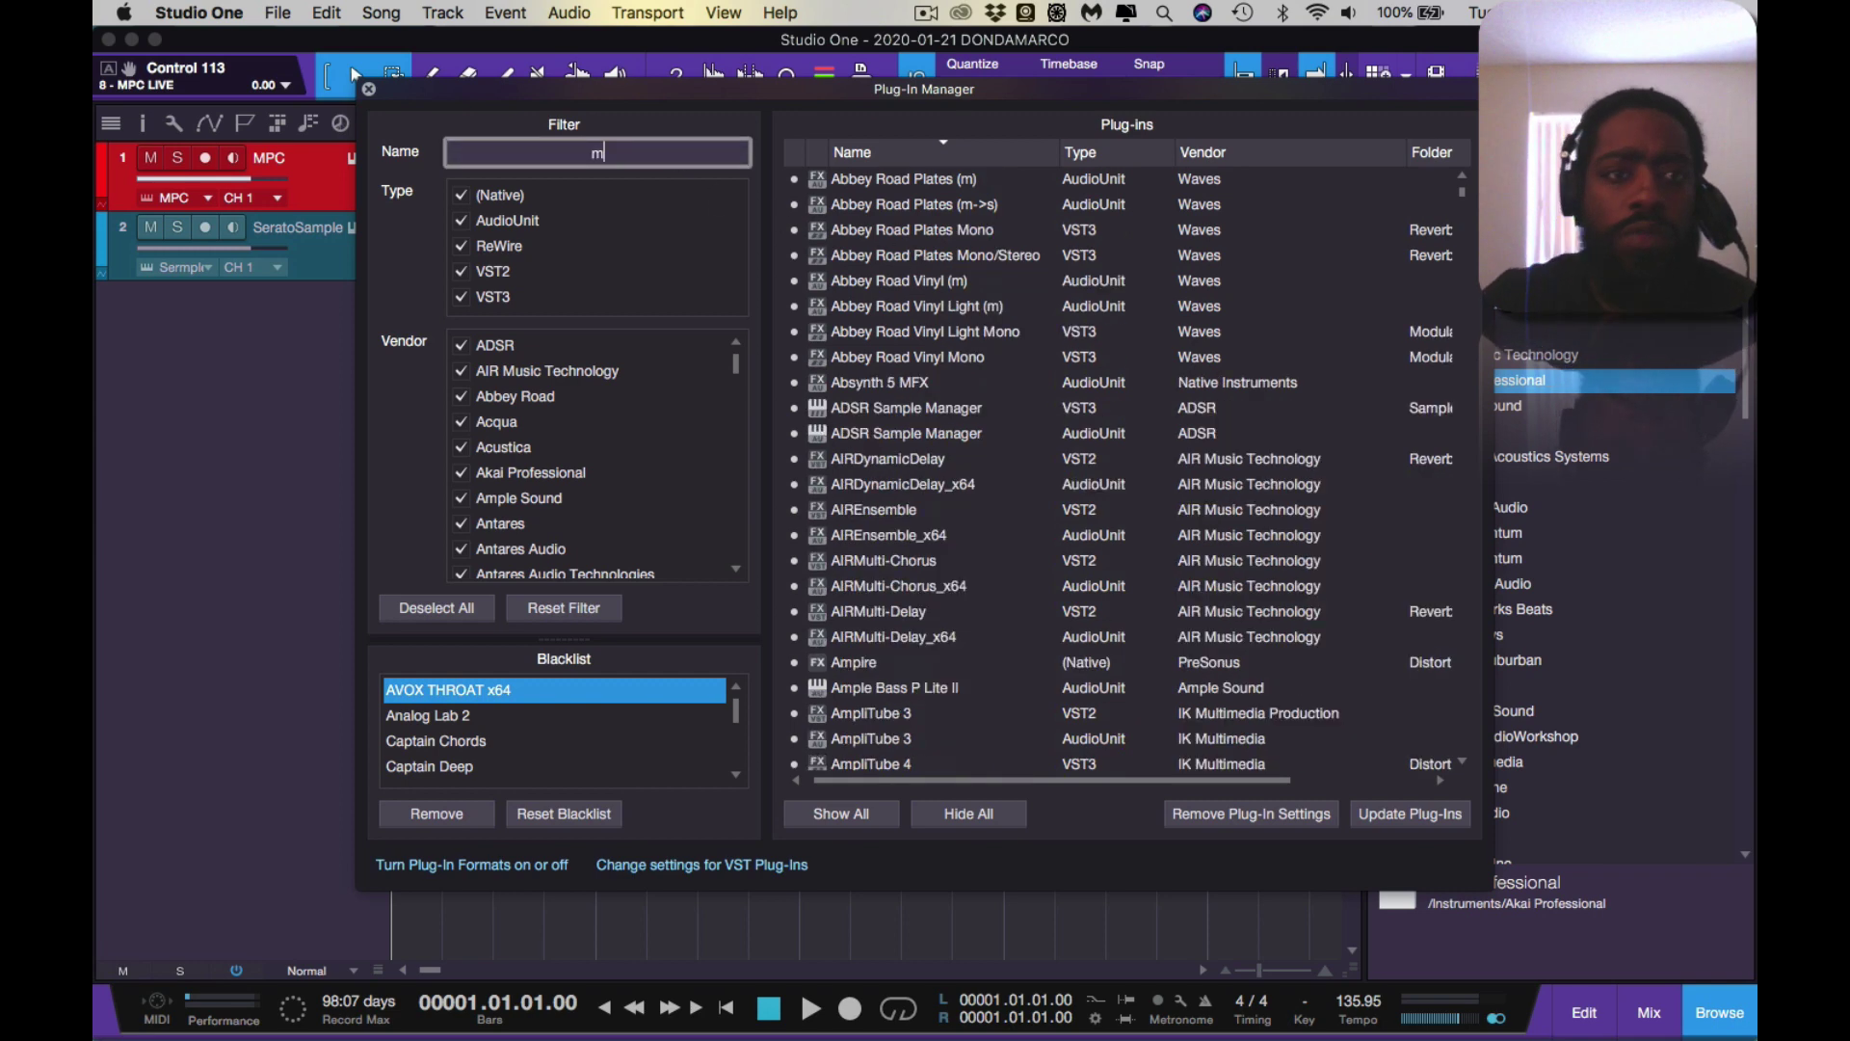
{"action": "type", "text": "pc"}
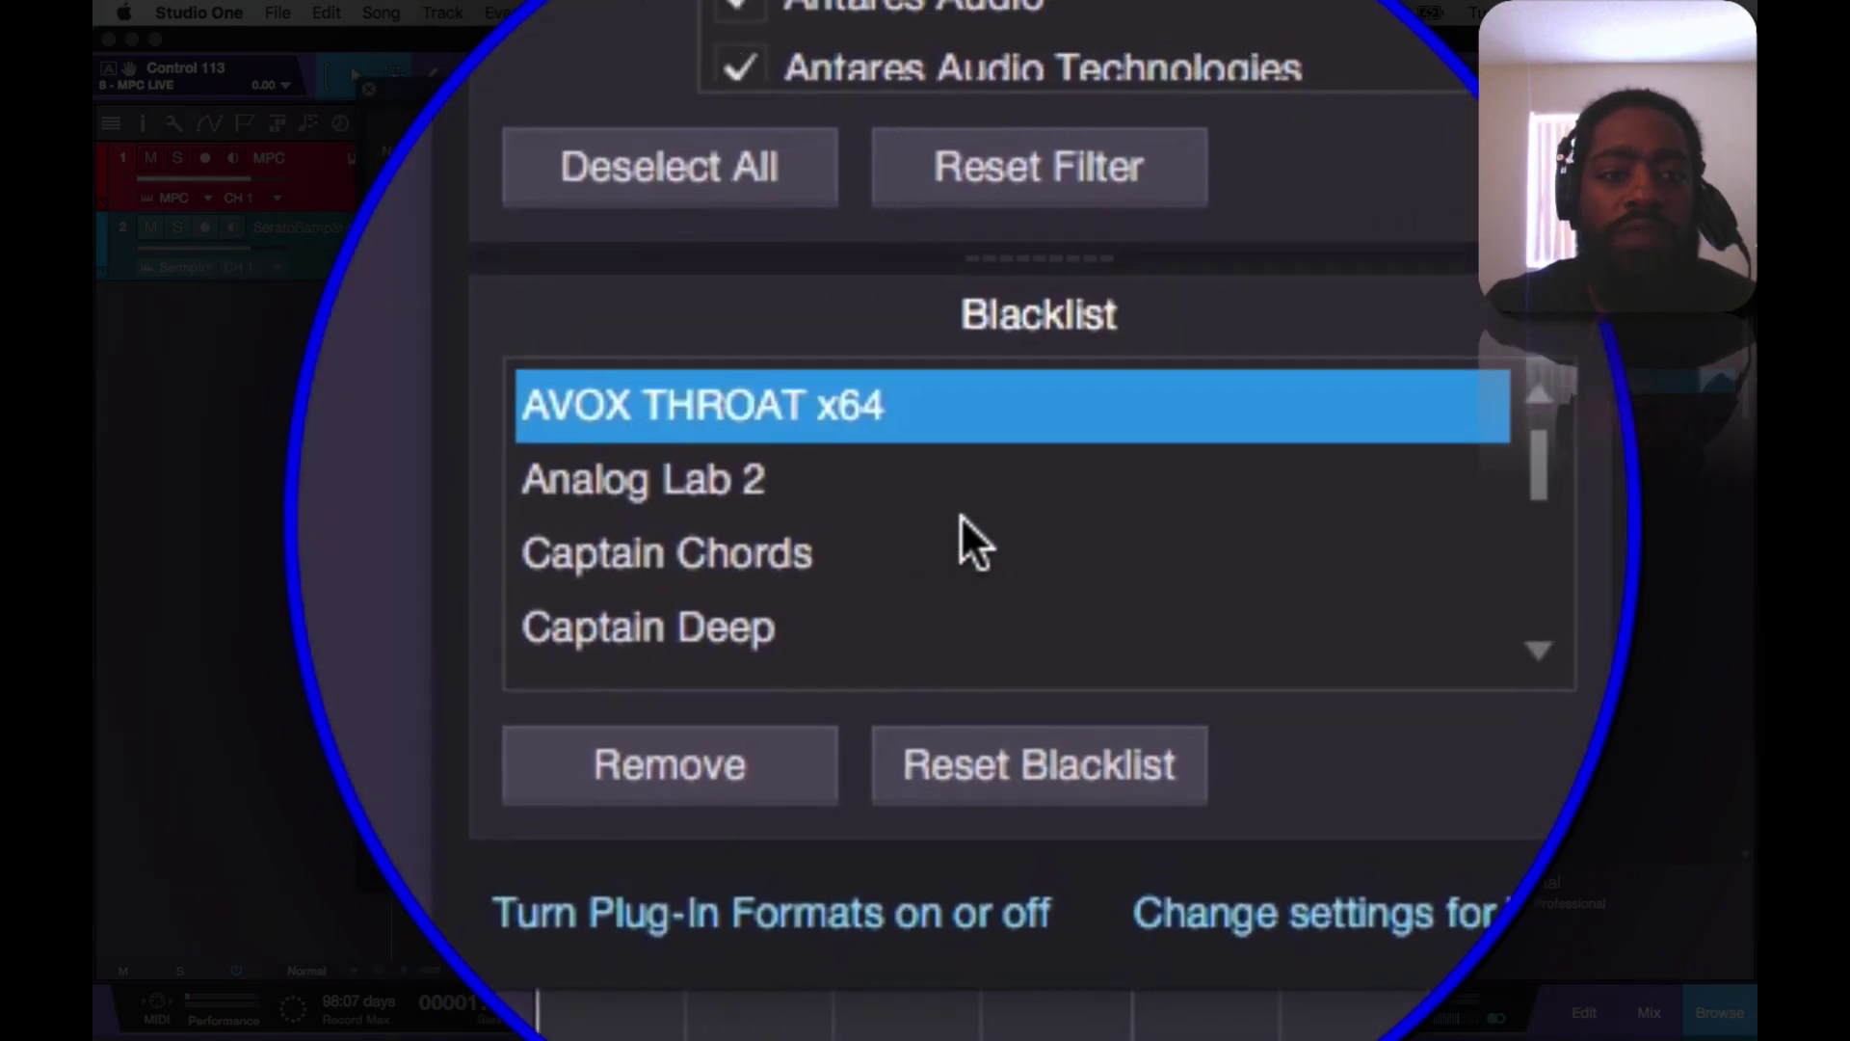
{"action": "key", "text": "BackSpace"}
{"action": "key", "text": "BackSpace"}
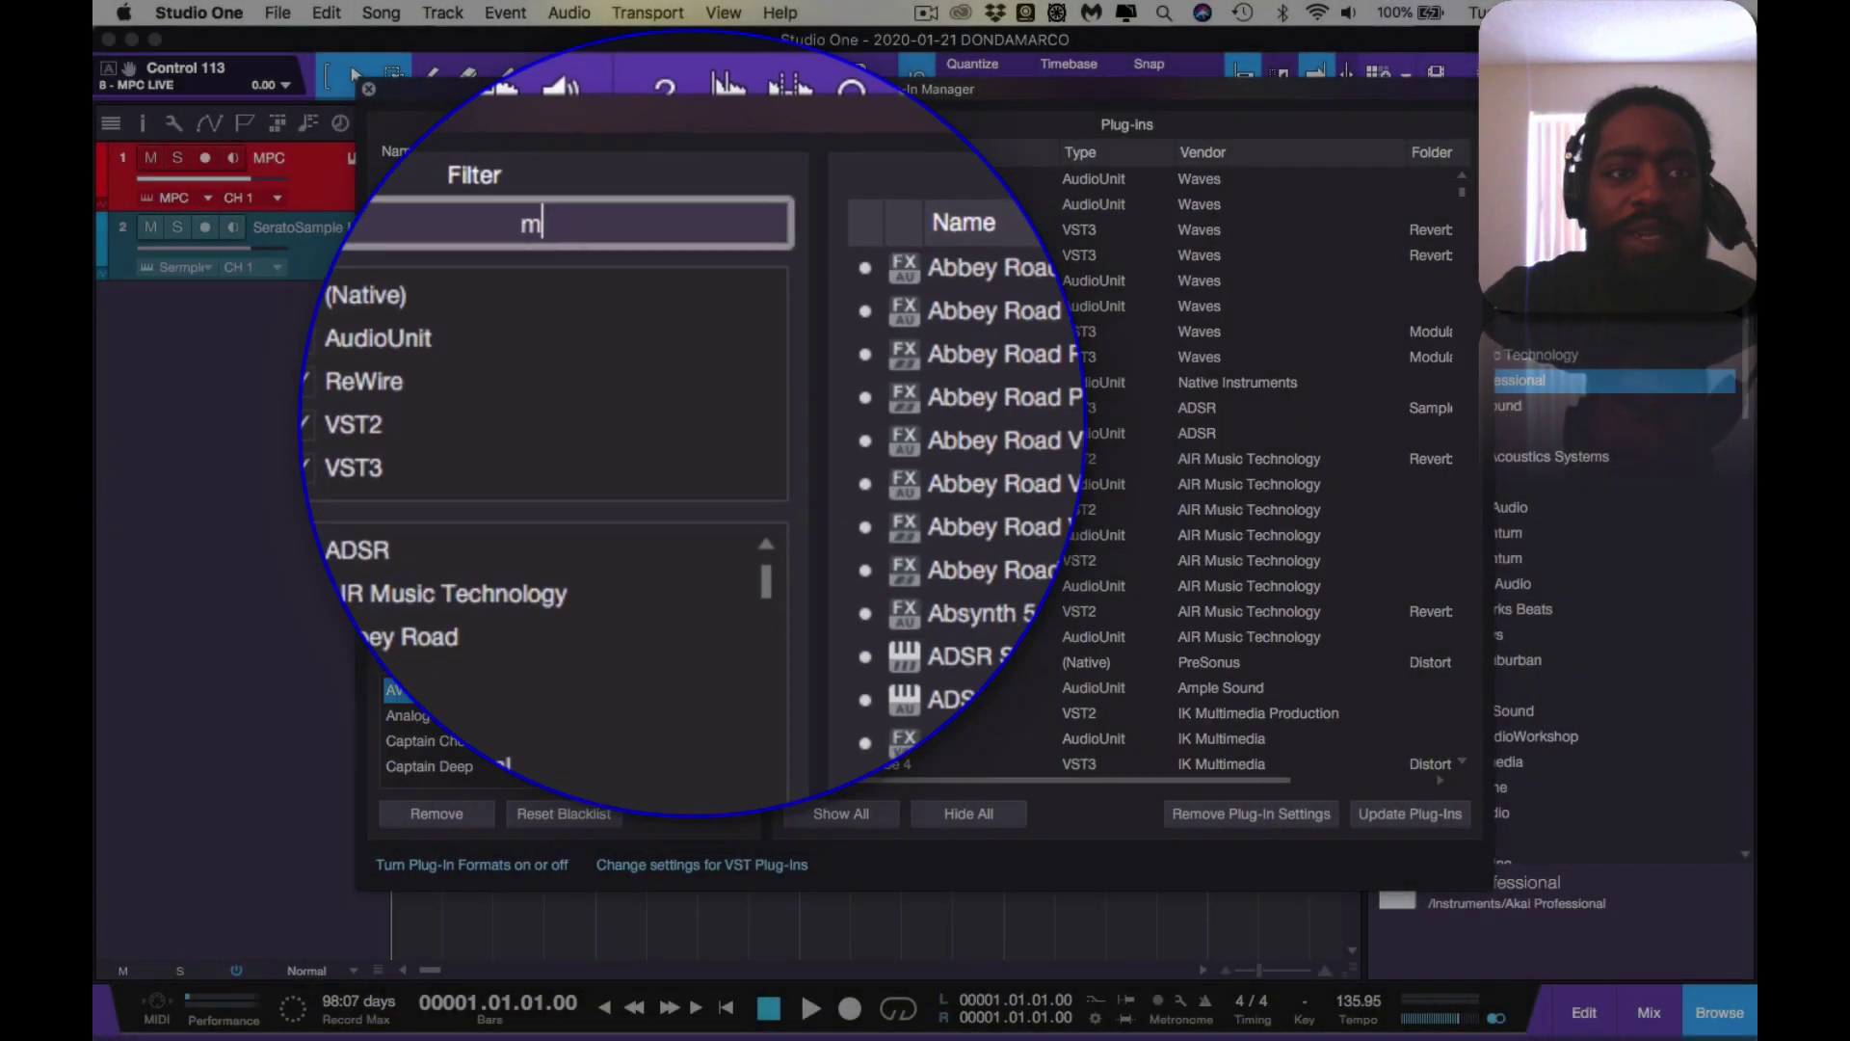
{"action": "key", "text": "BackSpace"}
{"action": "type", "text": "cap"}
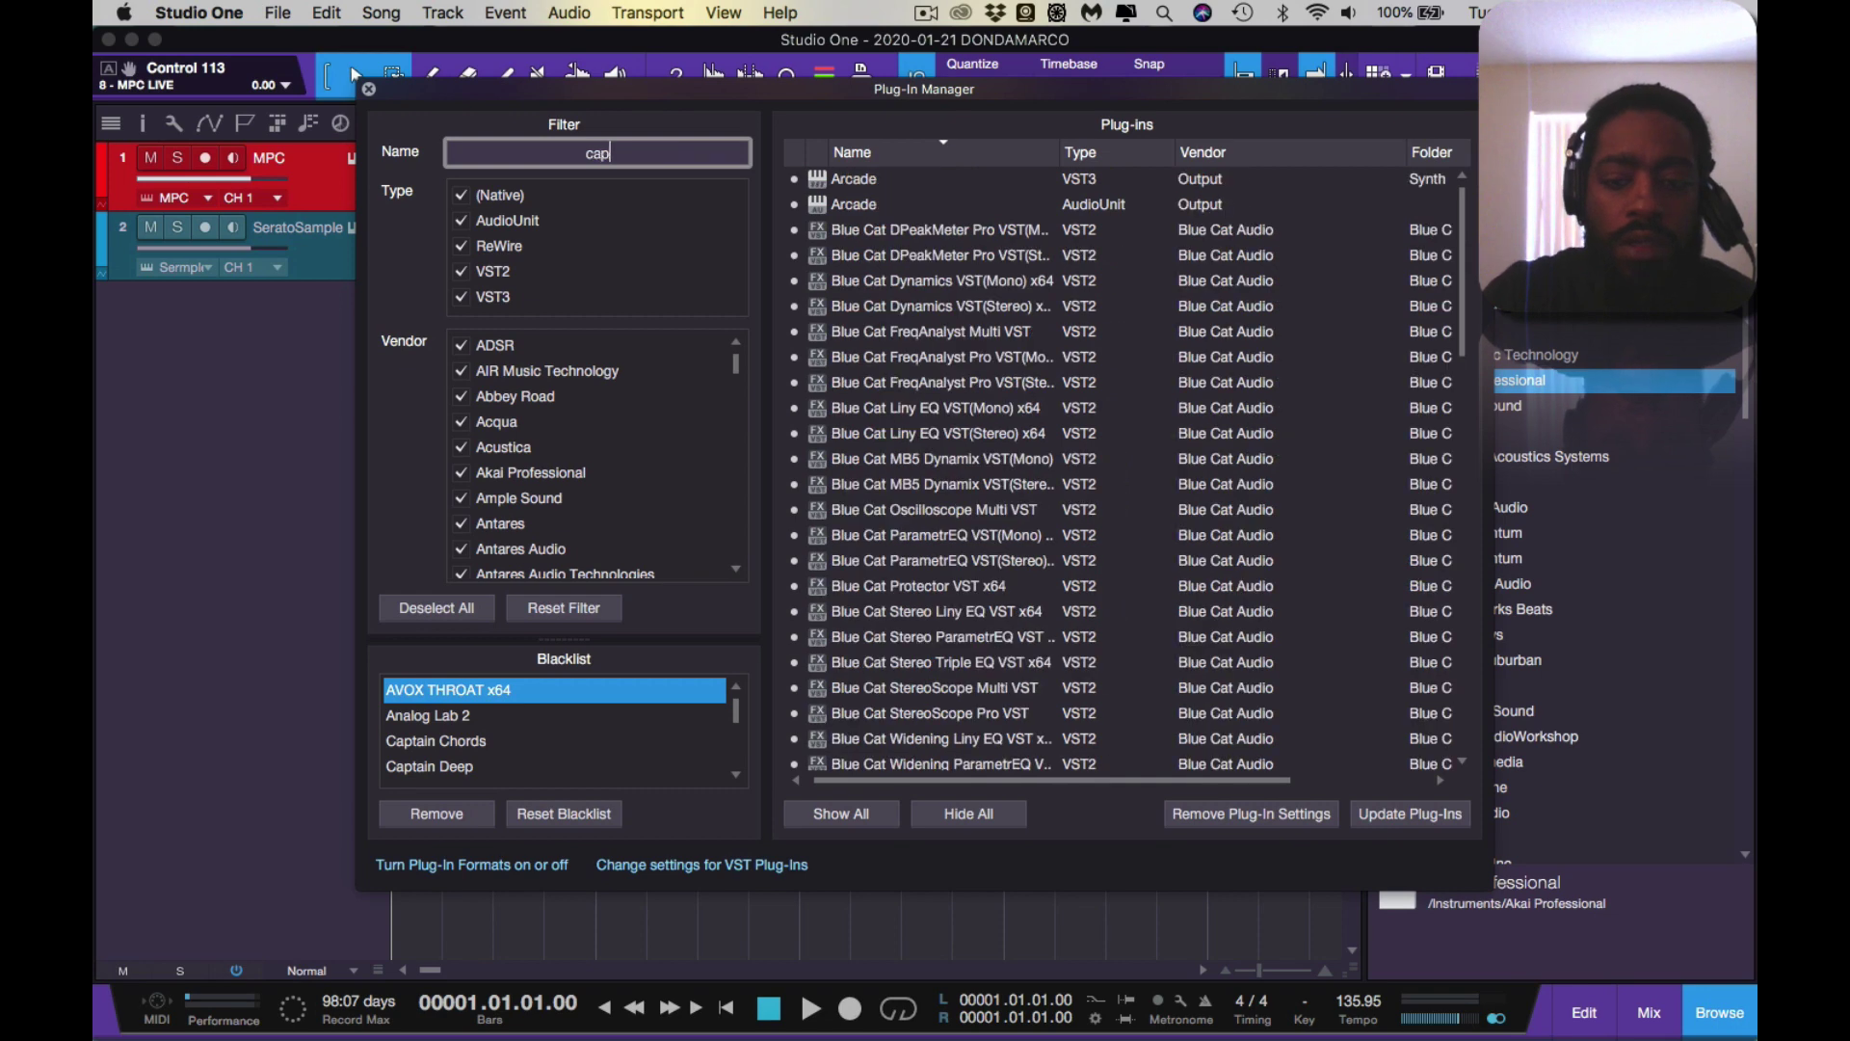
{"action": "type", "text": "ta"}
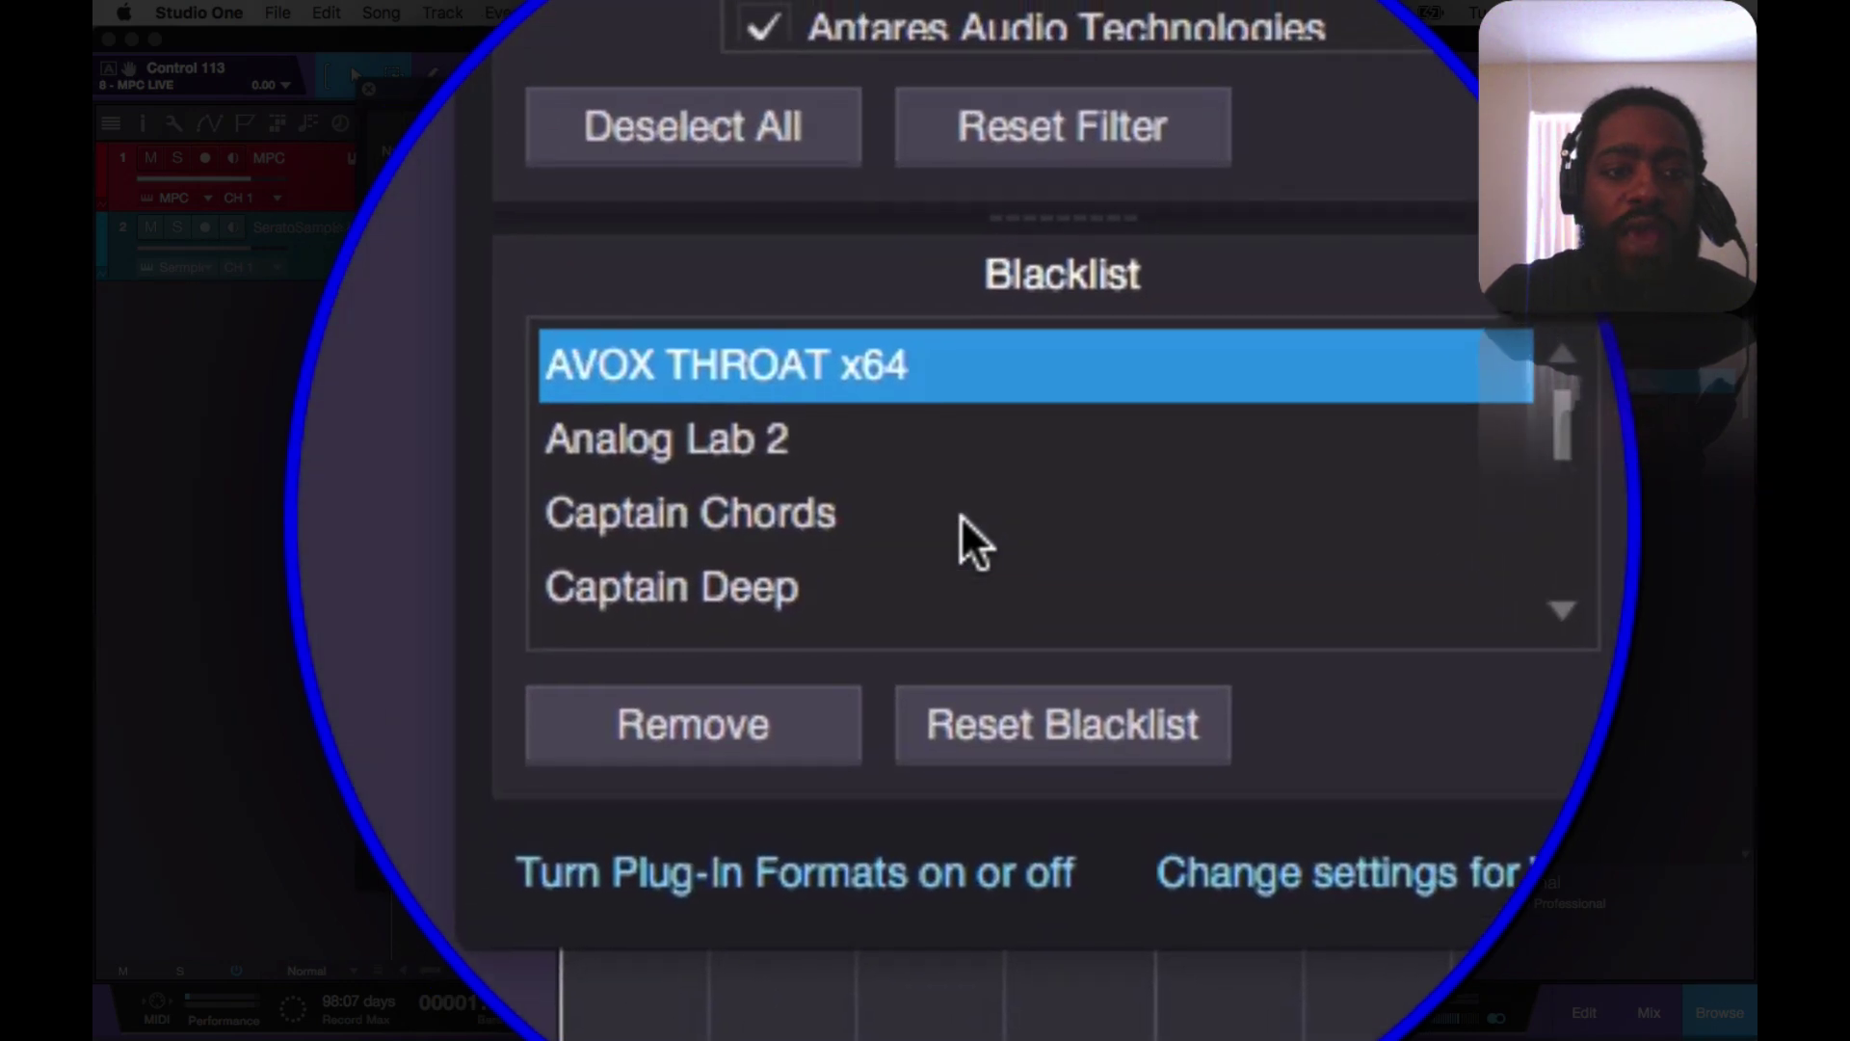
{"action": "scroll", "coordinate": [961, 515], "scroll_direction": "down", "scroll_amount": 10}
{"action": "scroll", "coordinate": [961, 517], "scroll_direction": "up", "scroll_amount": 10}
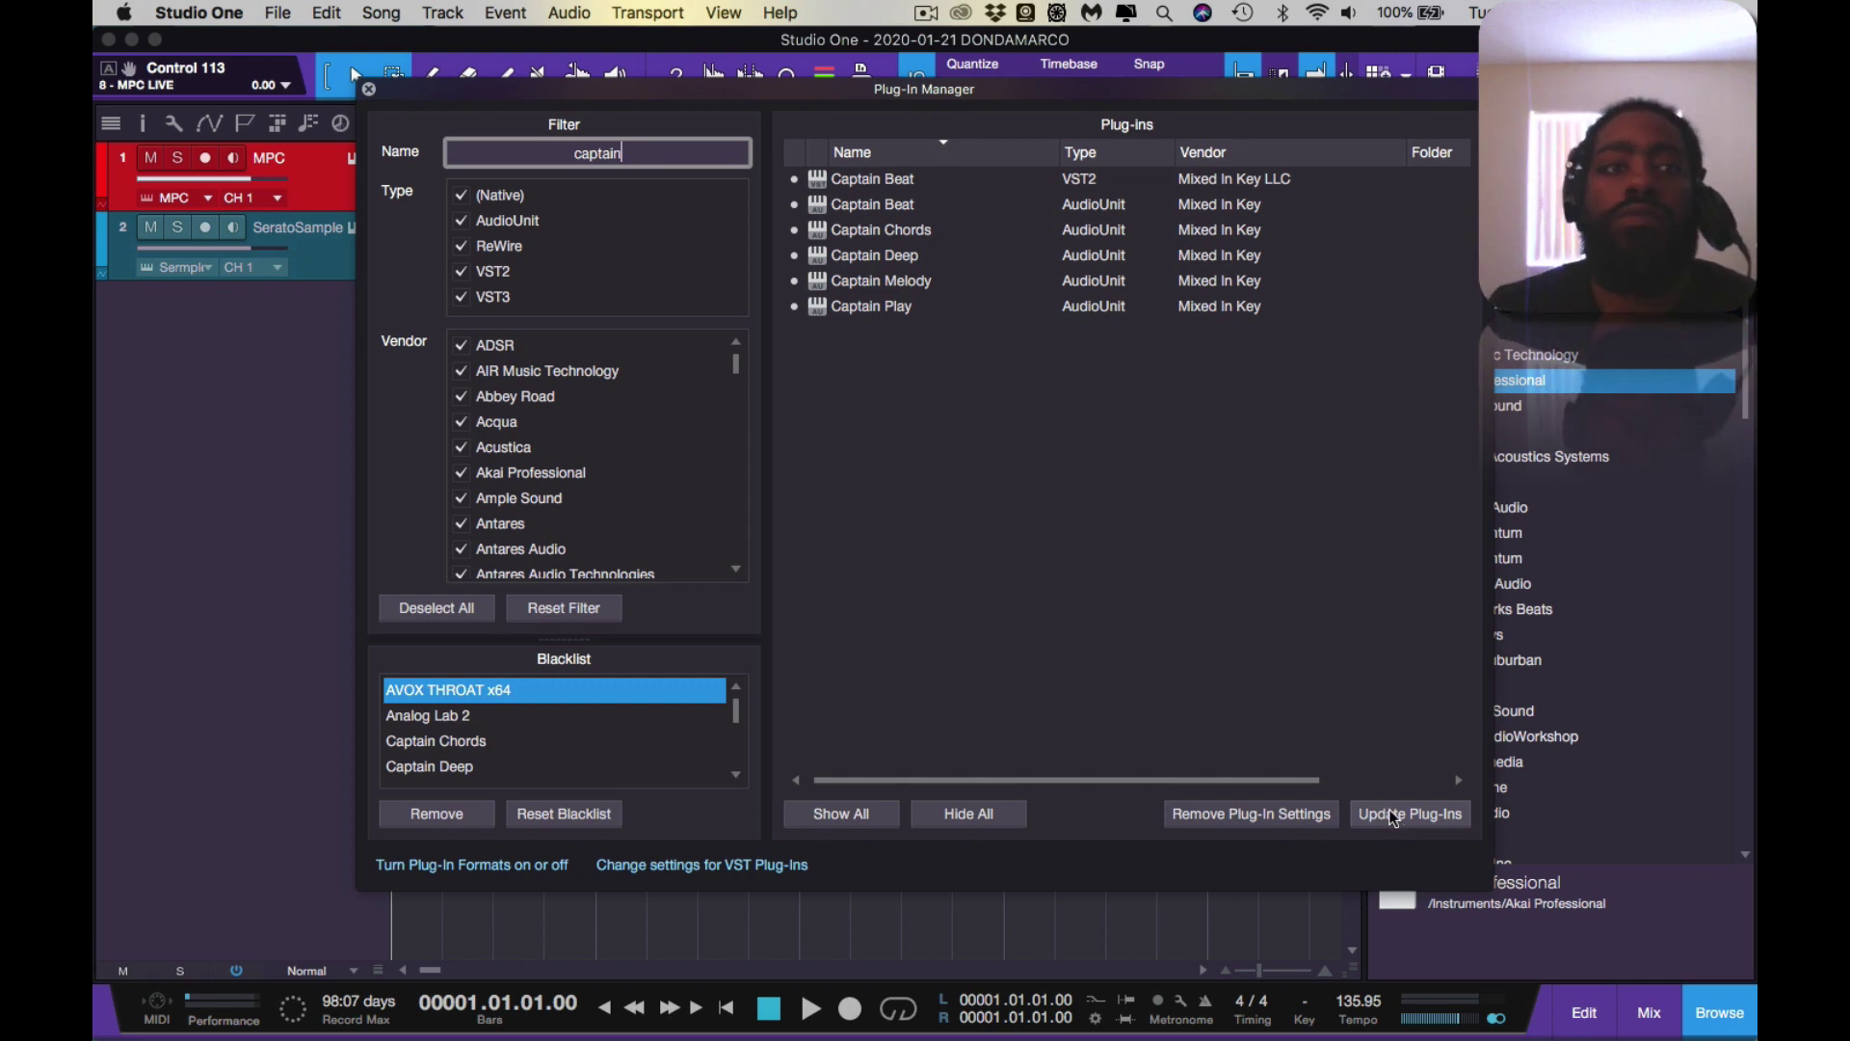
{"action": "left_click", "coordinate": [369, 90]}
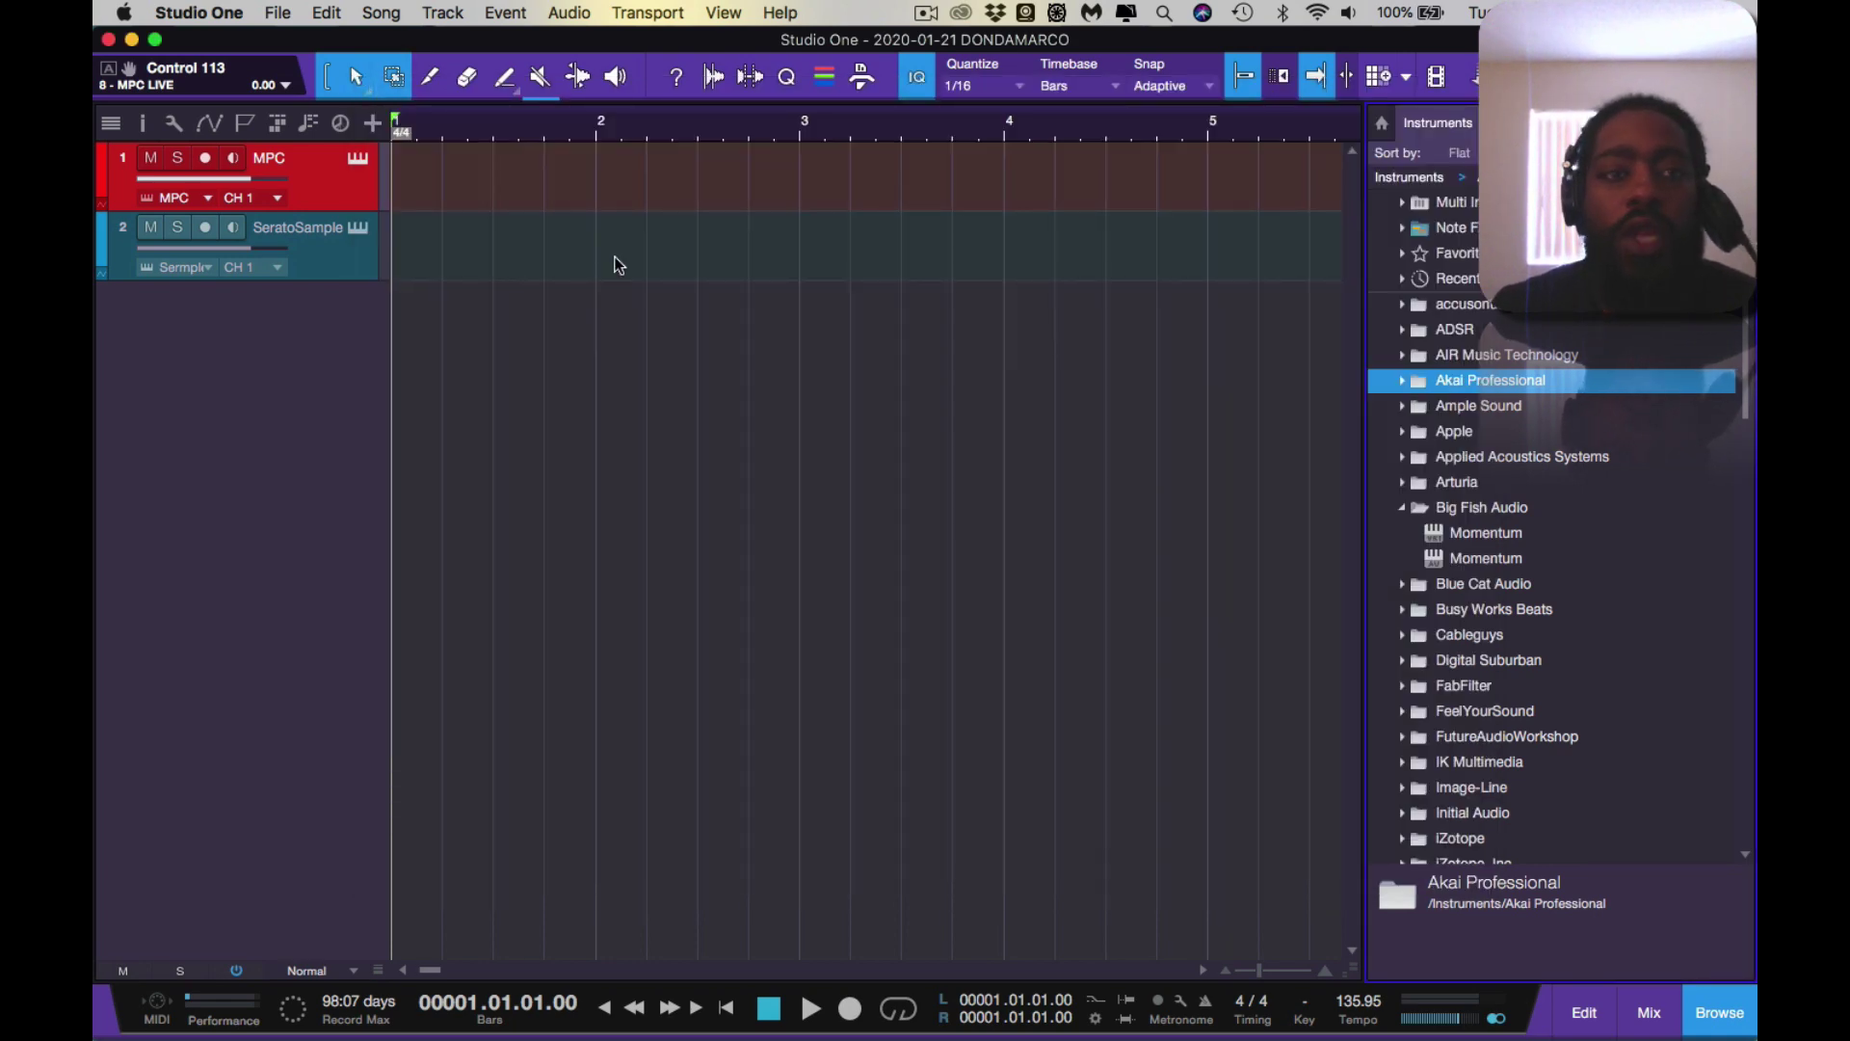